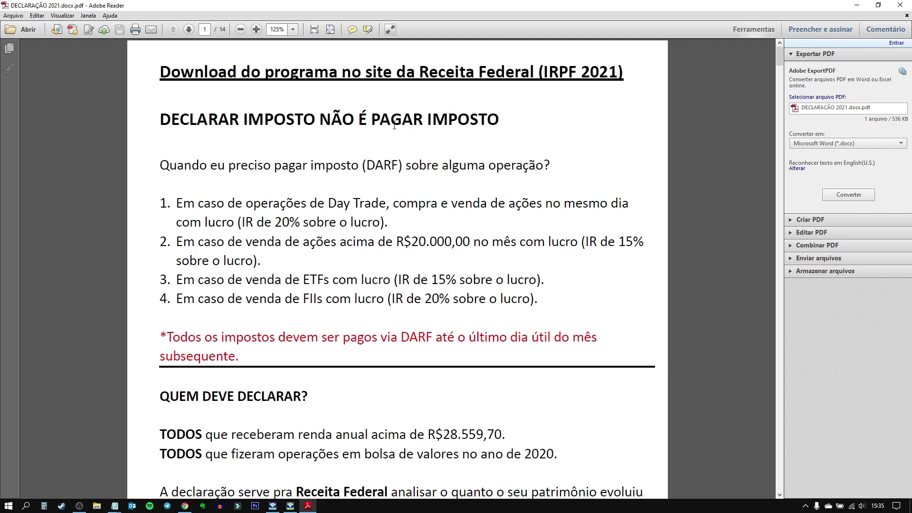
Read the PDF guide's first page on when tax is due, who must declare and which documents are needed
scroll(303, 227, "down", 5)
scroll(360, 333, "up", 2)
scroll(379, 353, "down", 3)
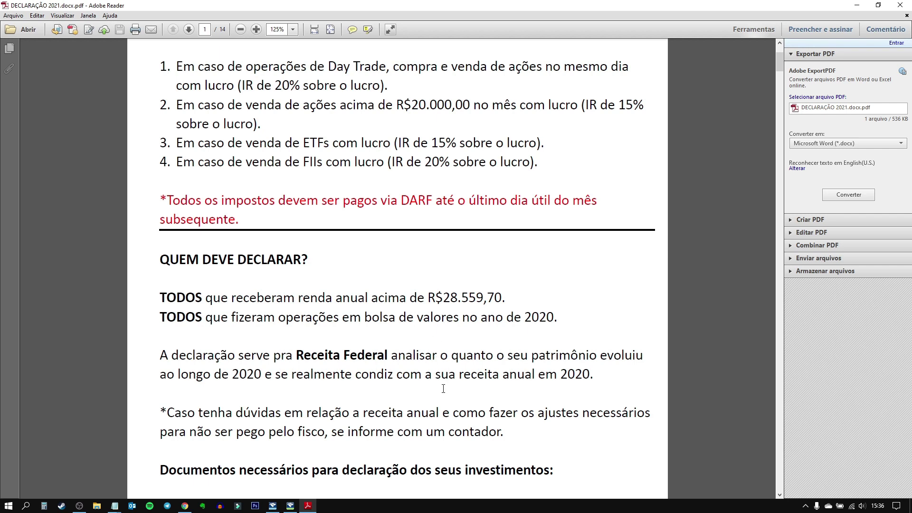
scroll(411, 382, "down", 3)
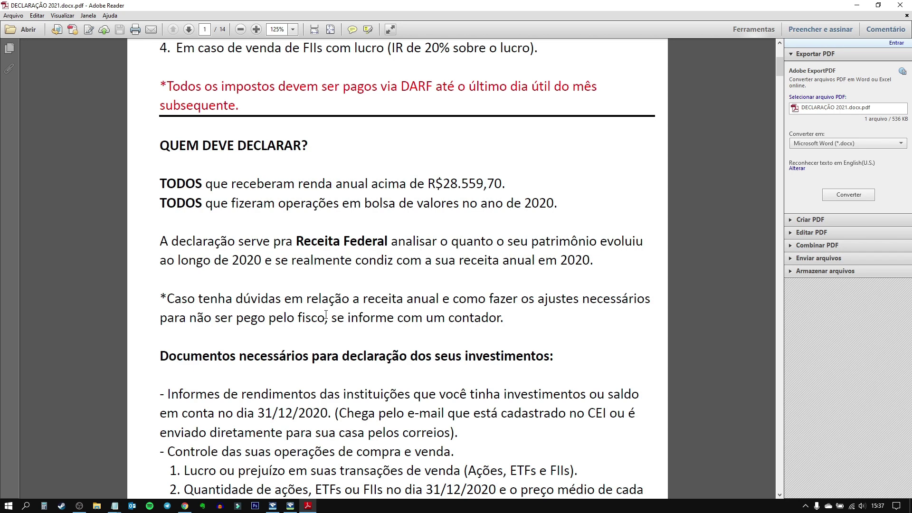
scroll(326, 314, "down", 3)
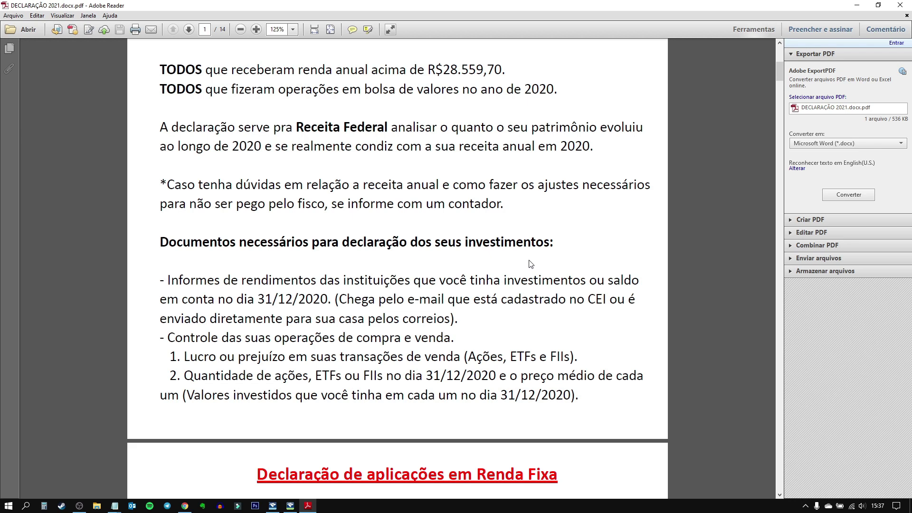
Skim the guide's sections and find "Declaração de Ações internacionais" on page 10
scroll(452, 292, "down", 10)
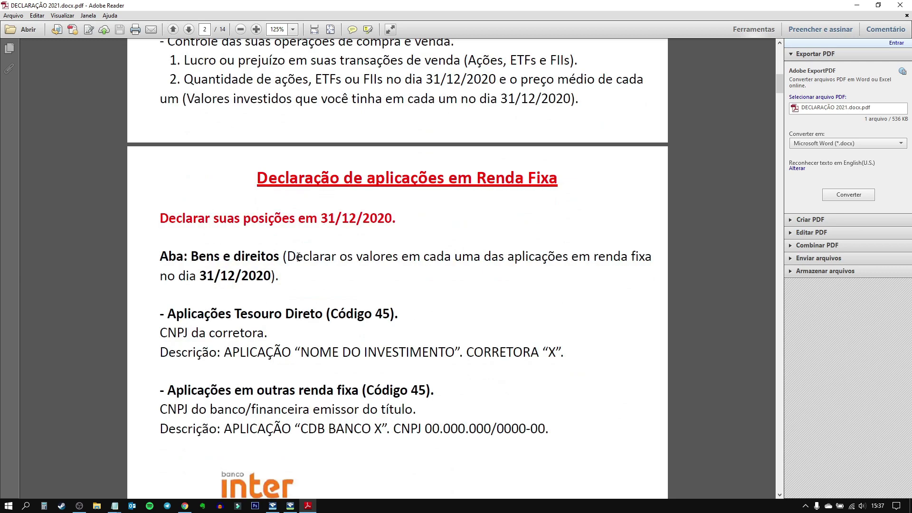
scroll(361, 231, "down", 20)
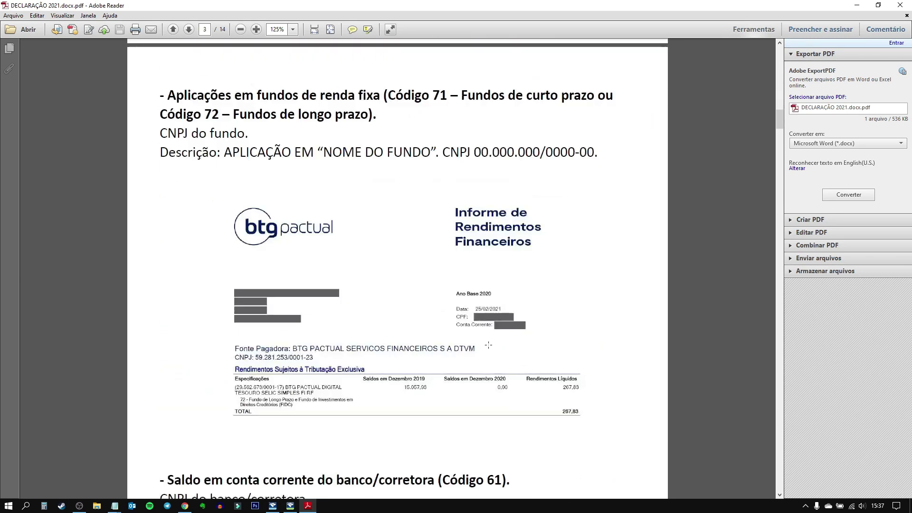
scroll(497, 356, "down", 15)
scroll(164, 138, "down", 12)
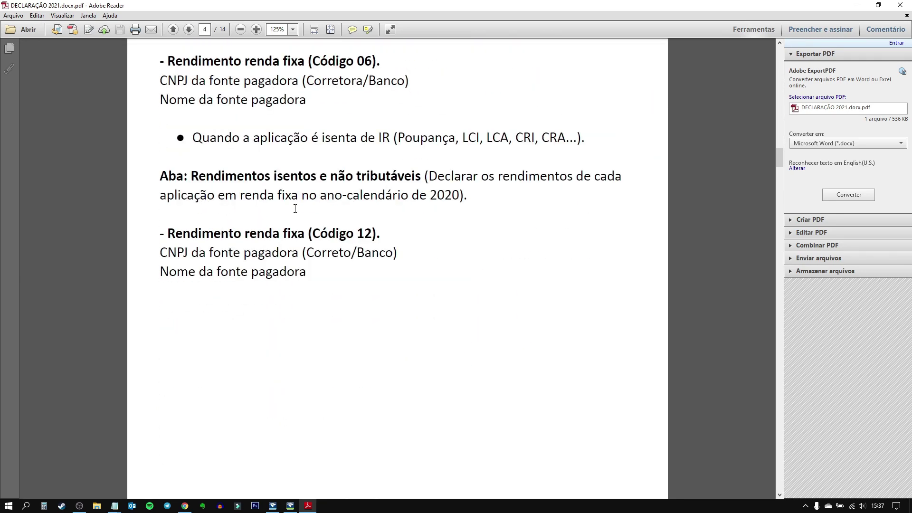
scroll(429, 193, "down", 20)
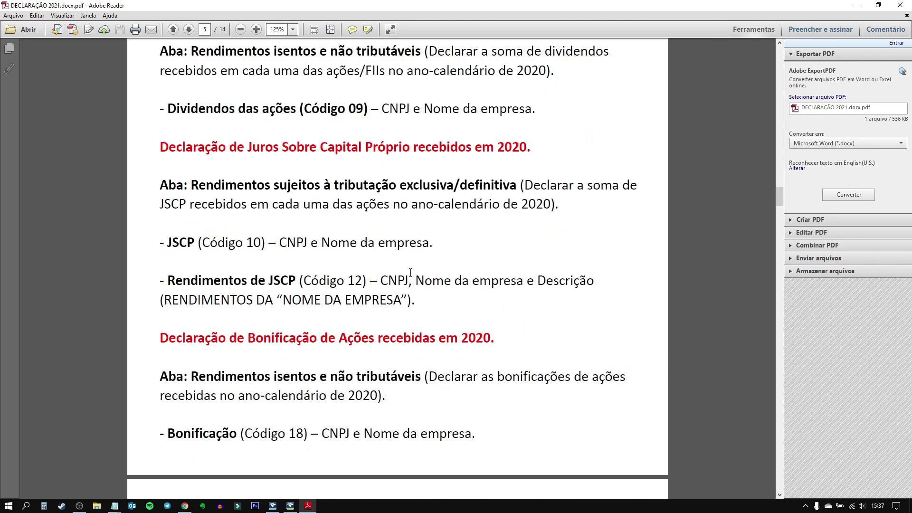
scroll(483, 332, "down", 20)
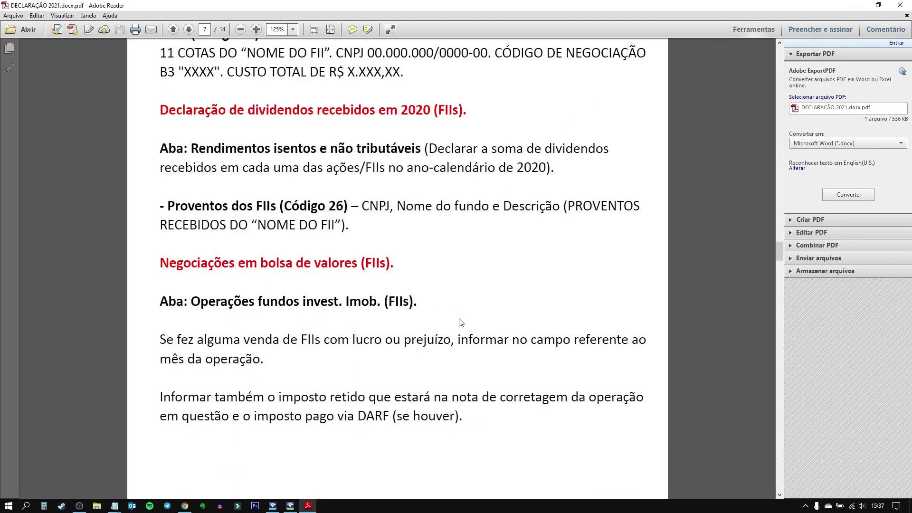
scroll(488, 281, "down", 20)
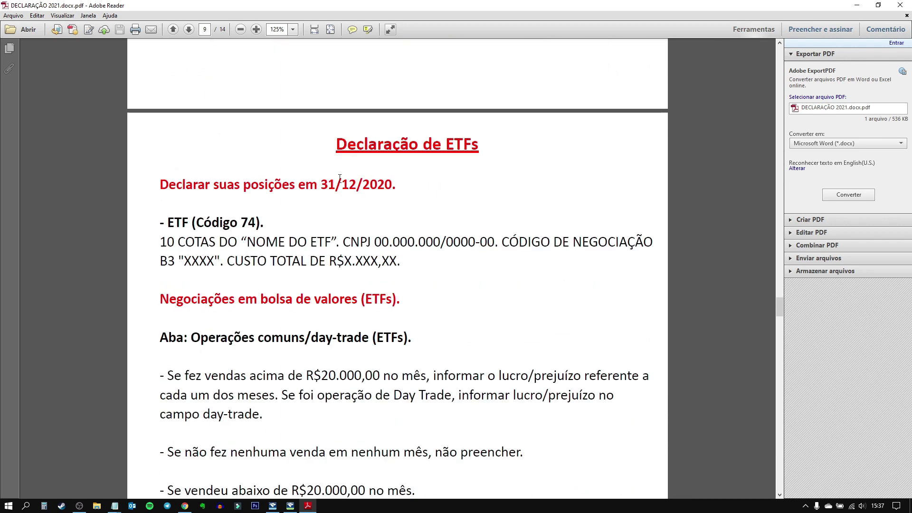
scroll(406, 231, "down", 5)
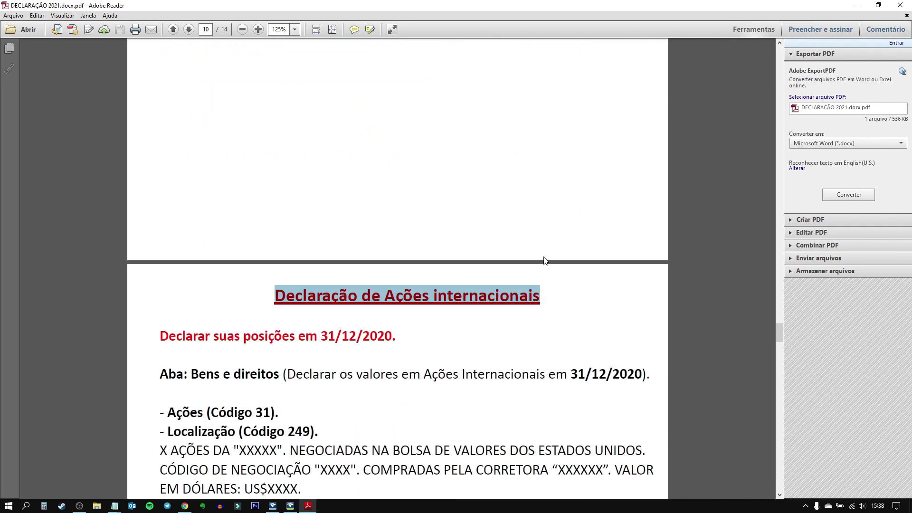
left_click_drag(275, 250, 558, 268)
left_click(560, 251)
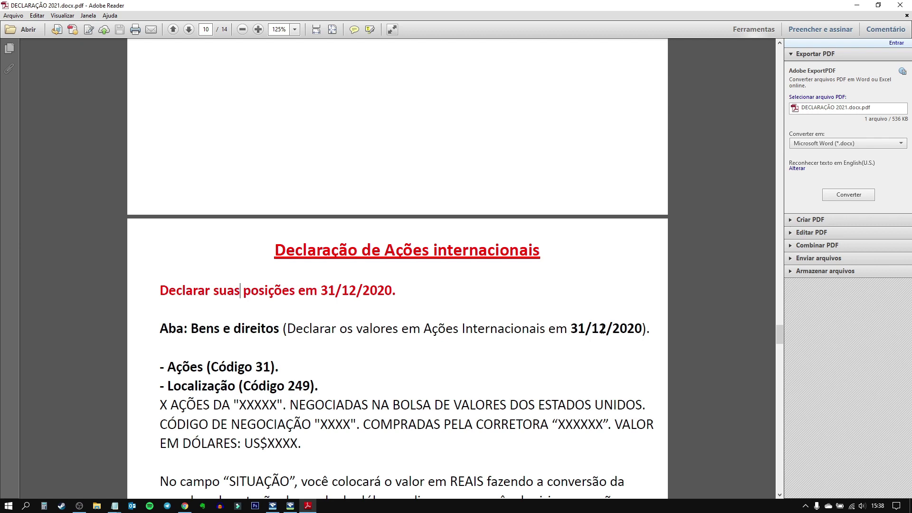
scroll(416, 333, "down", 3)
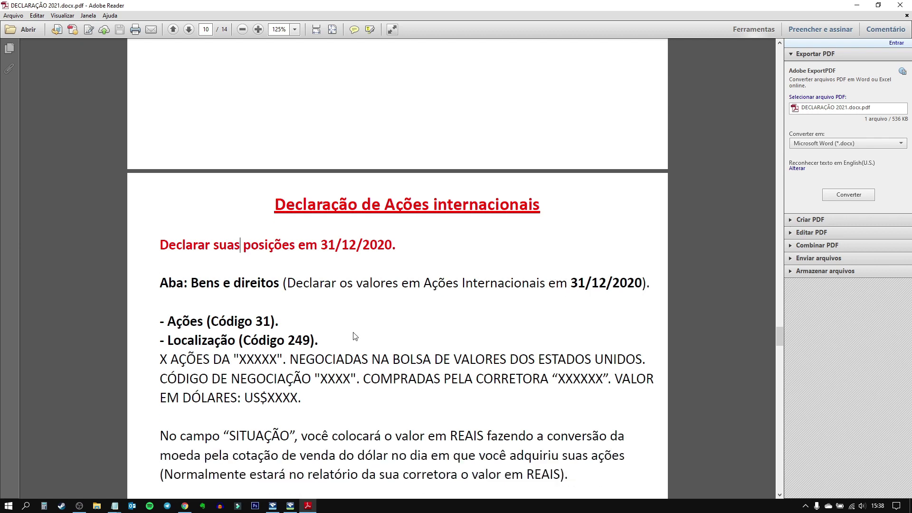
Switch to IRPF 2021, open the taxpayer's declaration in progress and start a new entry in Bens e Direitos
left_click(273, 506)
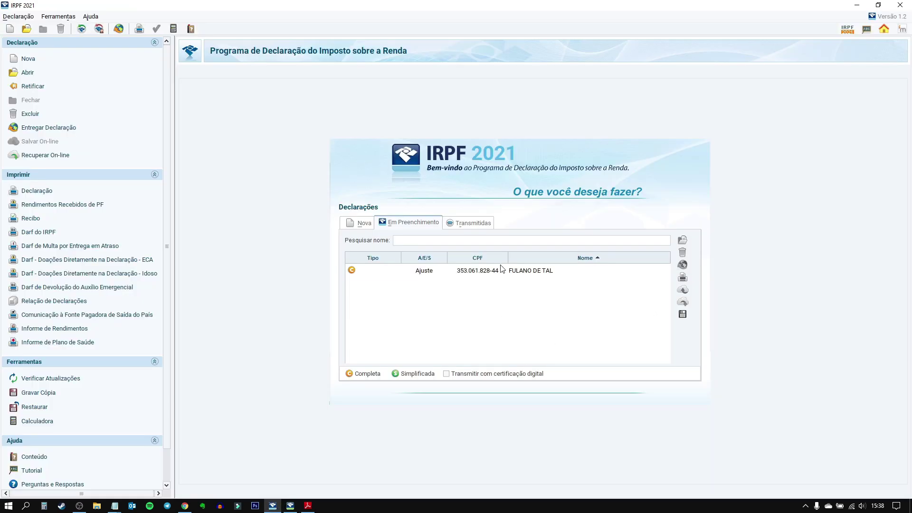
left_click(482, 274)
double_click(525, 276)
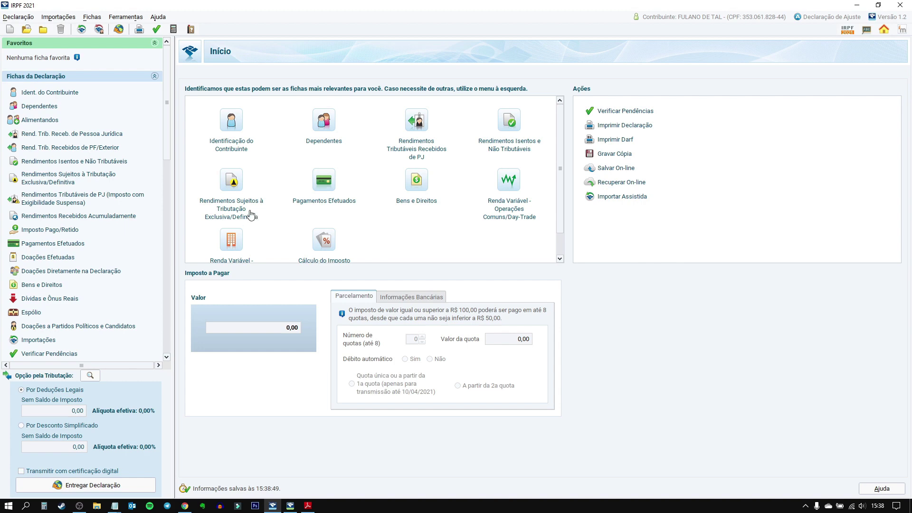
left_click(41, 285)
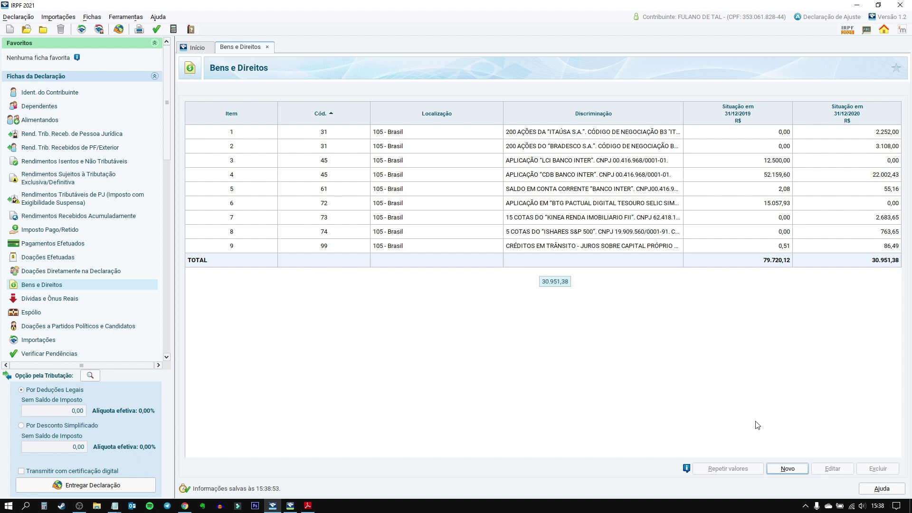
left_click(788, 469)
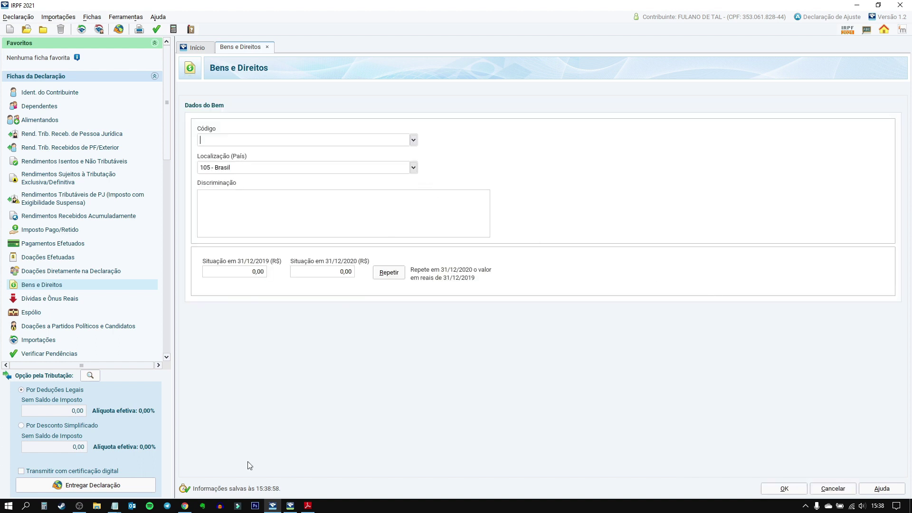
Check the asset code in the PDF guide and set the new entry's Código to 31 - Ações
left_click(309, 506)
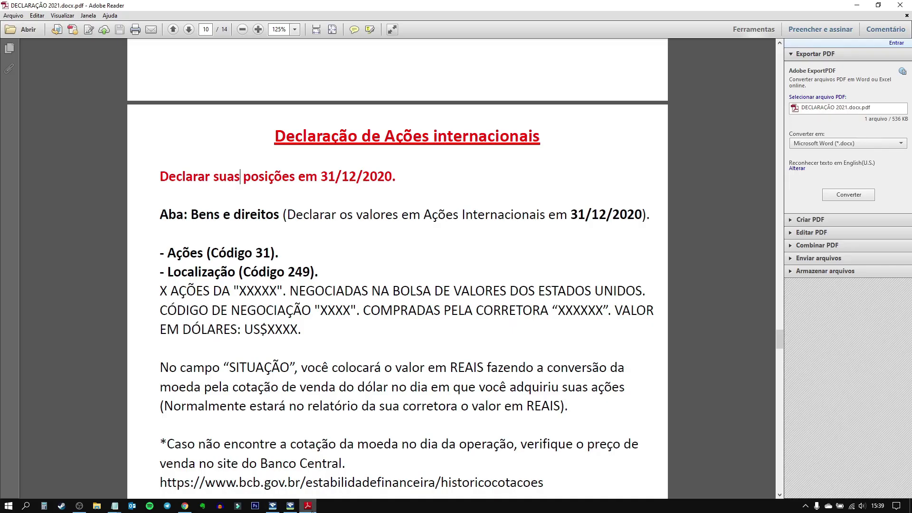
left_click(312, 509)
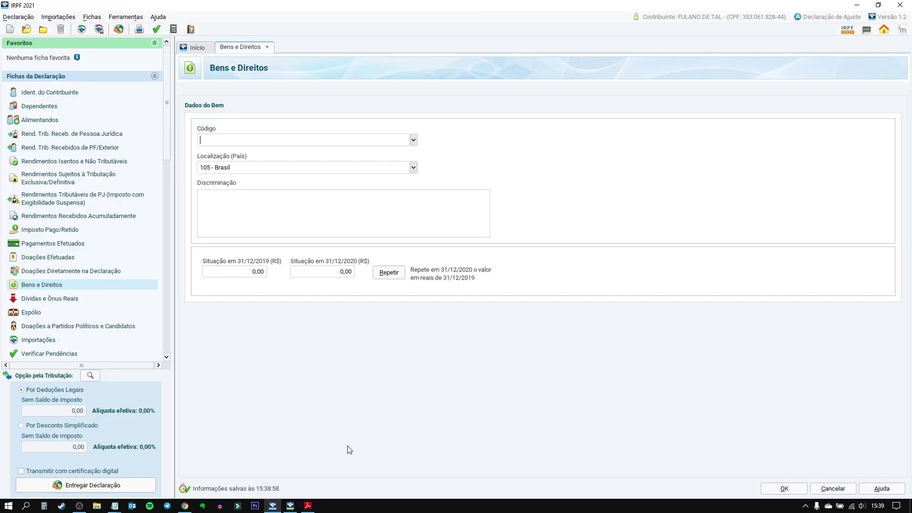
type("31")
key("Return")
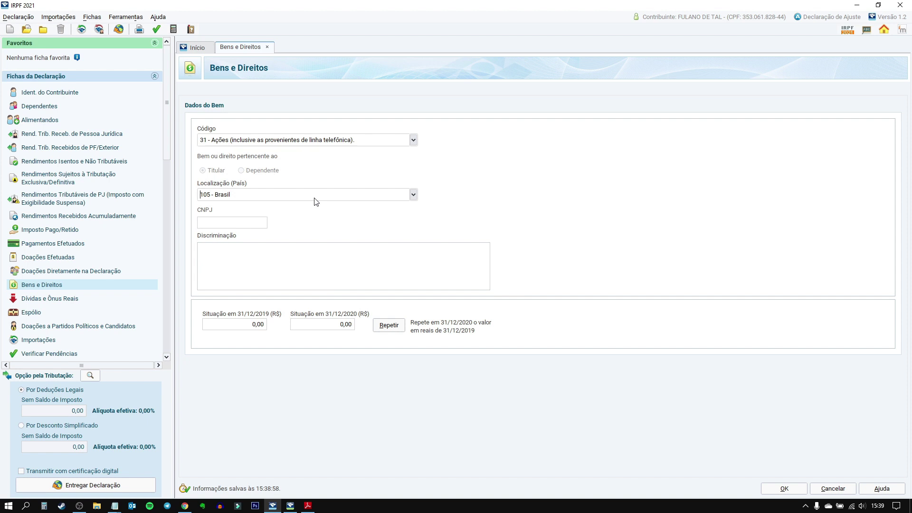
Set the asset's Localização (País) to 249 - Estados Unidos
left_click(413, 195)
scroll(320, 238, "down", 8)
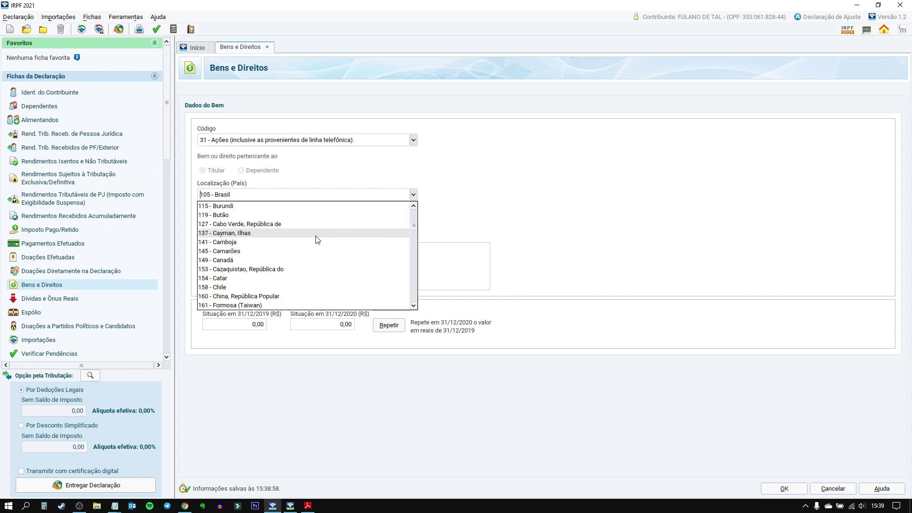
scroll(271, 276, "down", 2)
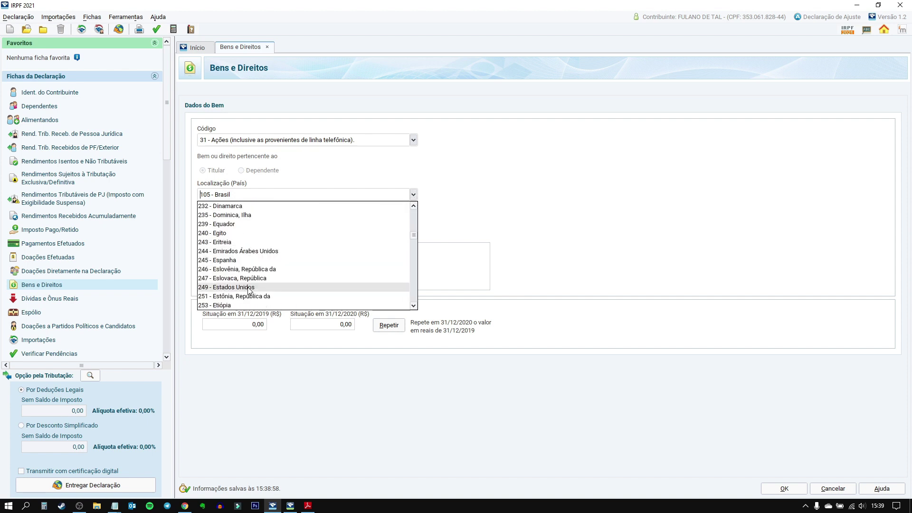
left_click(230, 286)
Copy the international stocks description template, starting "X AÇÕES DA", from the PDF guide into the asset's Discriminação field
left_click(264, 225)
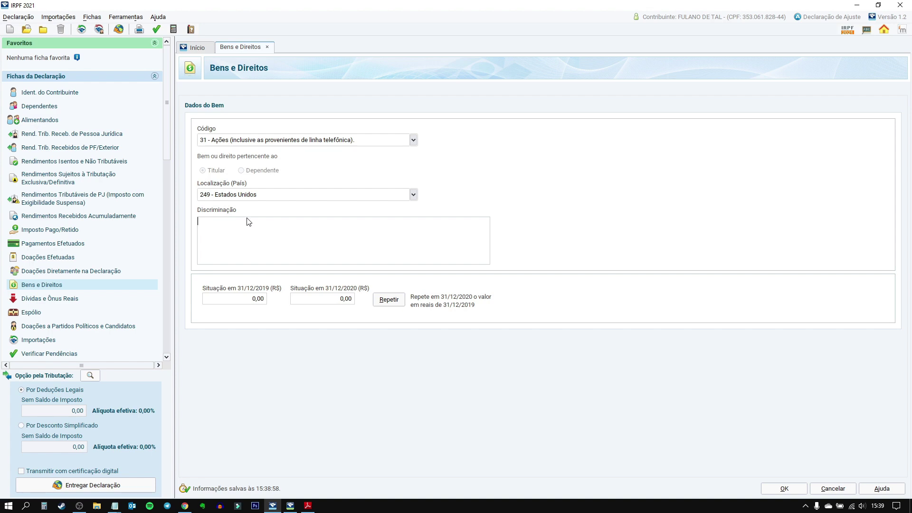
left_click(309, 506)
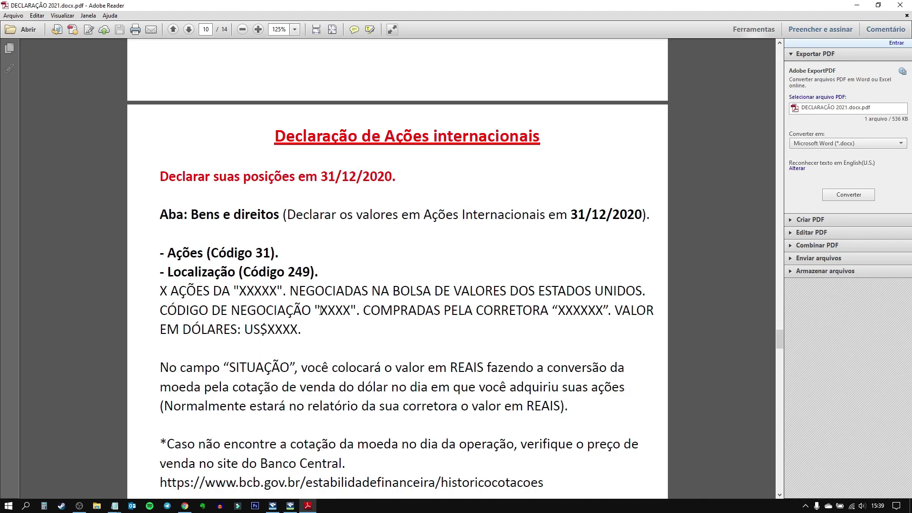
left_click_drag(164, 290, 302, 335)
key("ctrl+c")
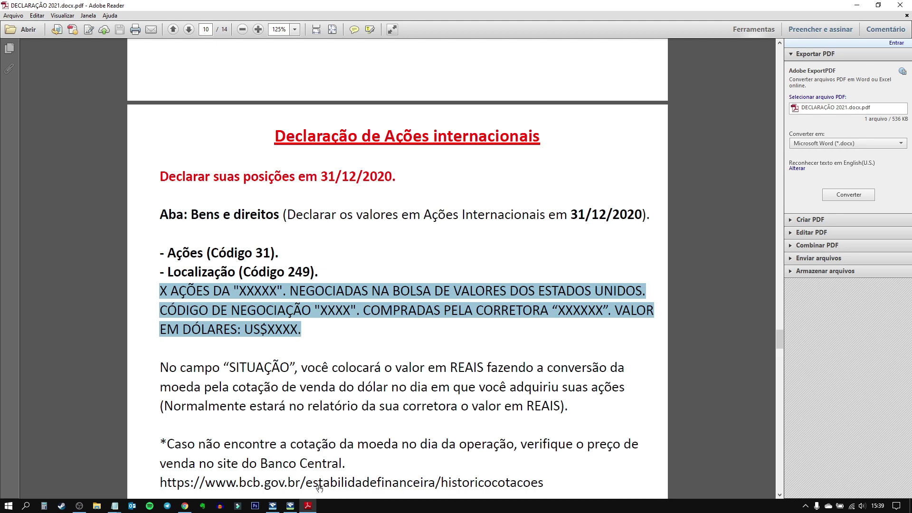
left_click(290, 506)
left_click(291, 244)
key("ctrl+v")
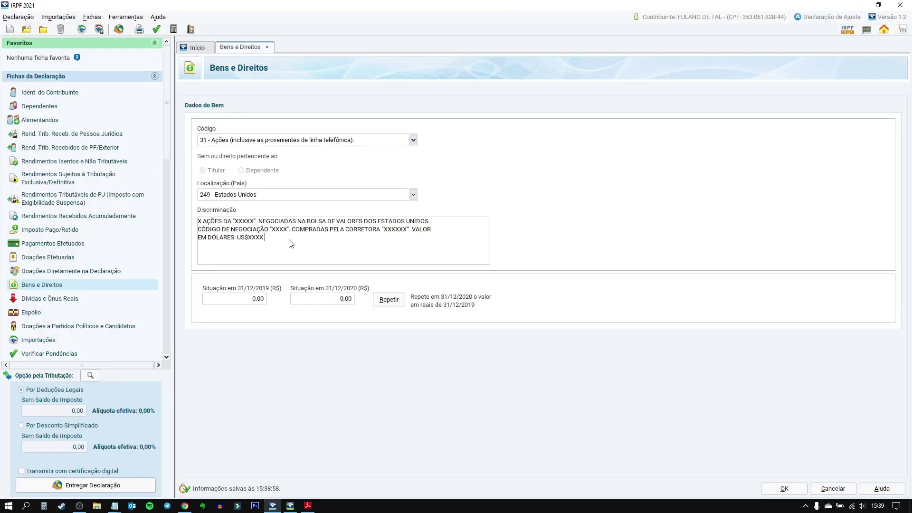
left_click(203, 224)
left_click(288, 250)
Open the AAPL note in Notepad beside the form and review its purchase date, share price and dollar quotations
mouse_move(114, 508)
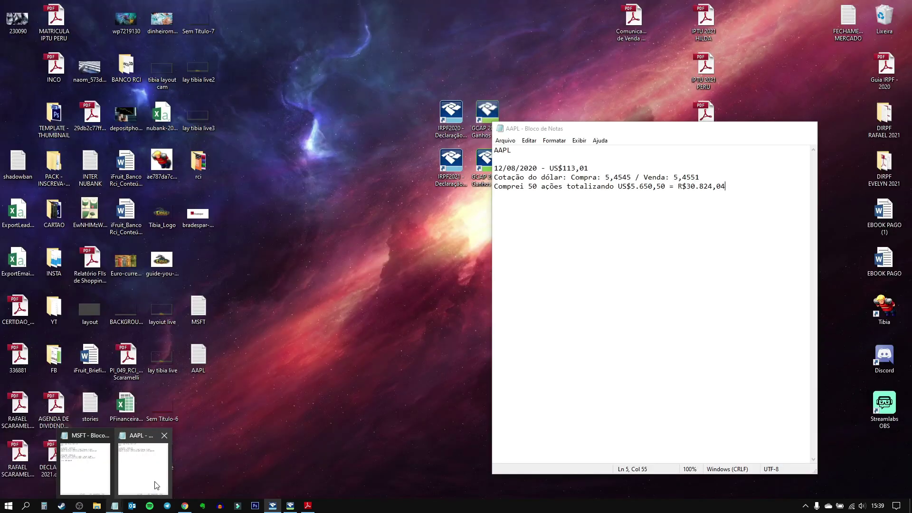
left_click(143, 463)
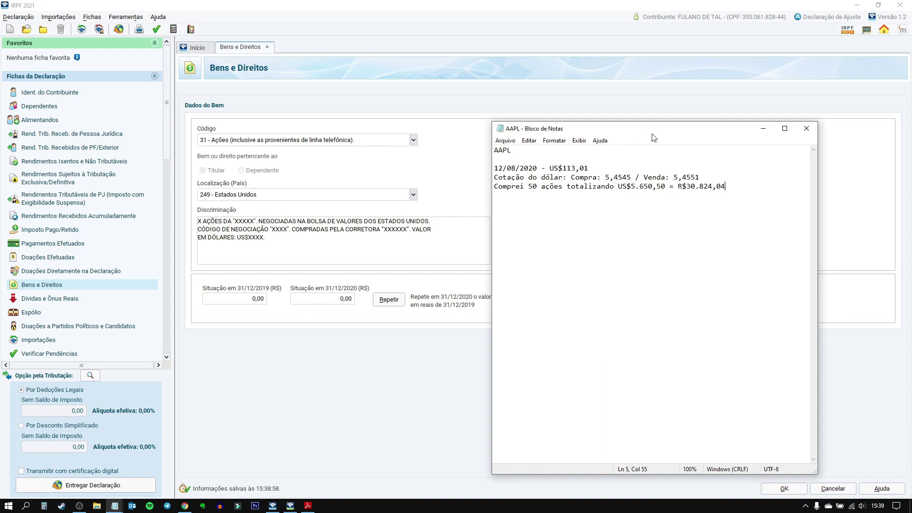
left_click_drag(644, 129, 671, 122)
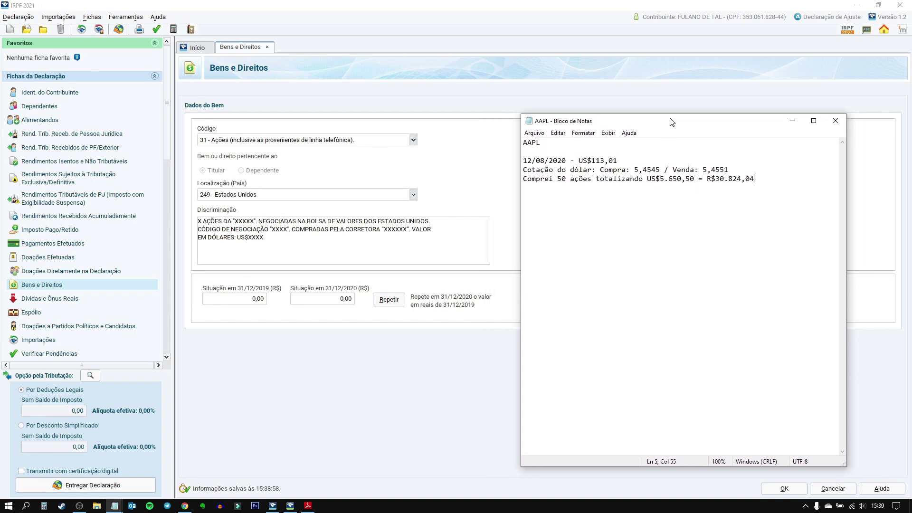
left_click_drag(542, 143, 522, 146)
left_click_drag(527, 160, 566, 160)
left_click(571, 161)
left_click_drag(580, 155, 622, 158)
left_click(618, 160)
key("shift+End")
left_click(622, 161)
left_click_drag(595, 171, 708, 169)
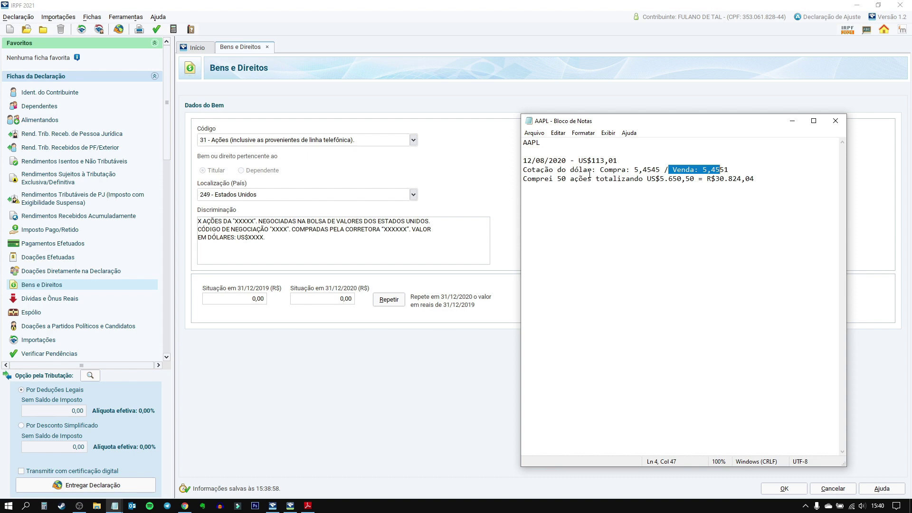
Switch to the Banco Central page in Chrome and search US dollar closing quotations from 10/08/2020 to 31/12/2020
left_click(184, 507)
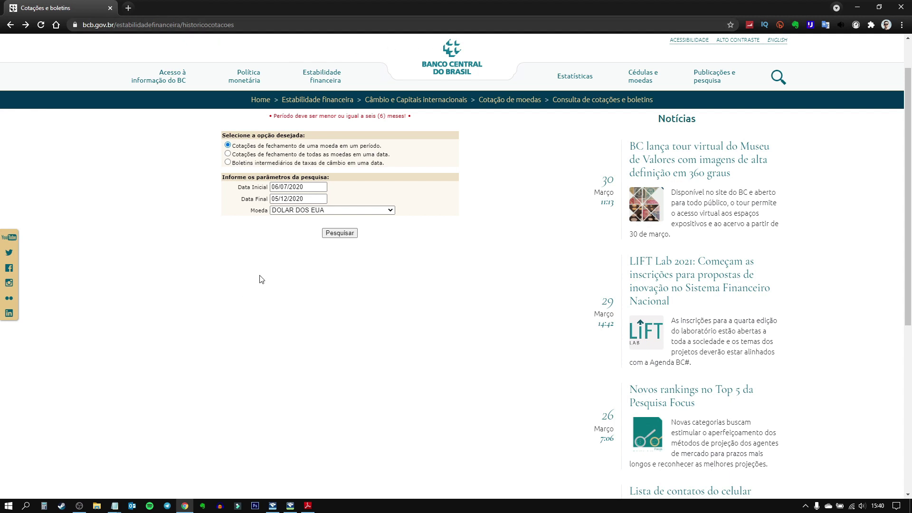
left_click(310, 186)
left_click(185, 505)
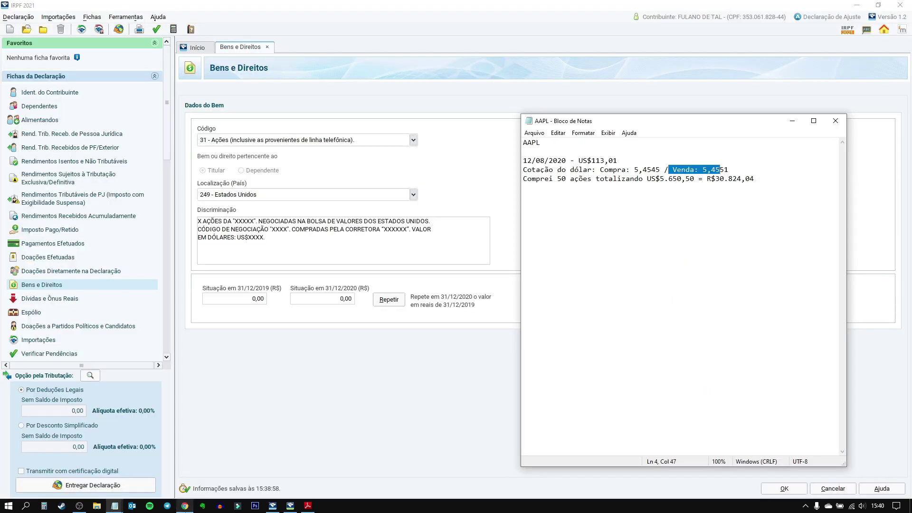
left_click(185, 505)
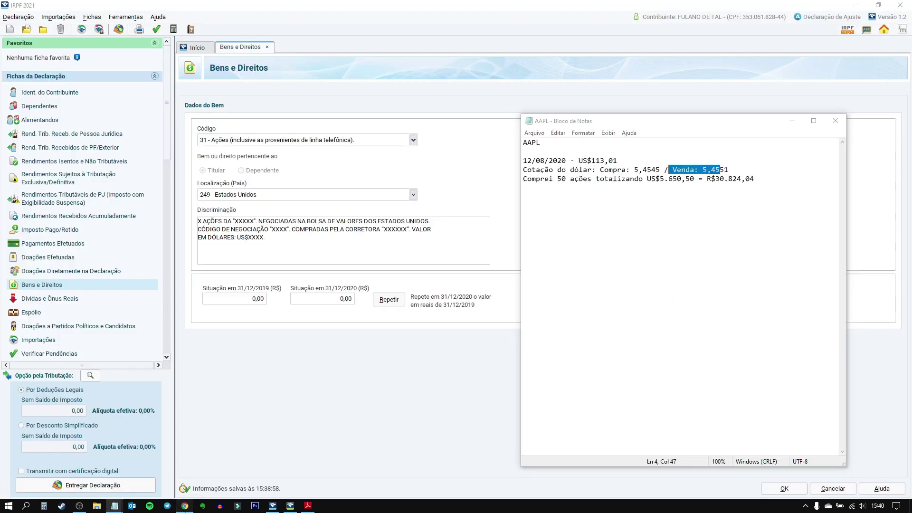
left_click_drag(312, 193, 246, 188)
type("10/08/2020")
key("Tab")
type("1")
type("1/12/2020")
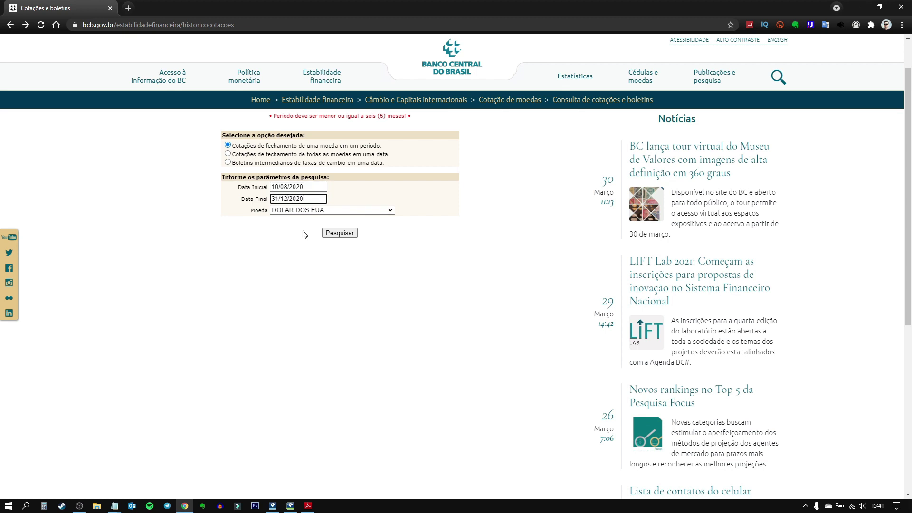
left_click(340, 232)
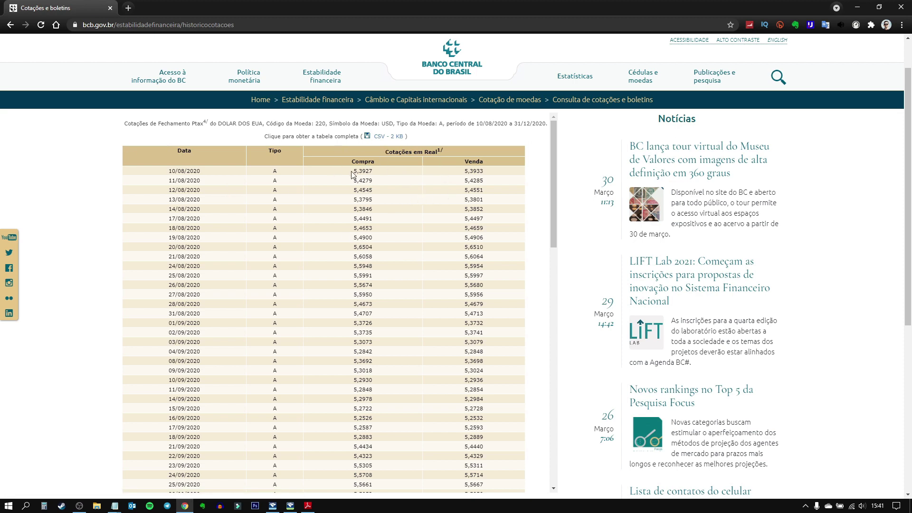
Look through the daily buy and sell dollar quotations in the results table
scroll(368, 189, "down", 1)
scroll(382, 176, "up", 1)
scroll(336, 187, "down", 3)
scroll(335, 184, "down", 5)
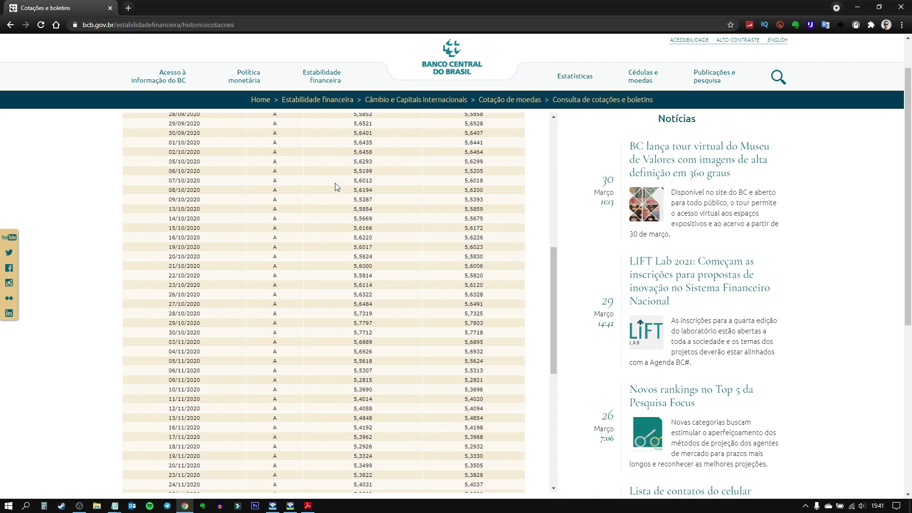
Find the 12/08/2020 row in the dollar quotation table and compare it with the sell quotation in the AAPL note
scroll(340, 235, "up", 8)
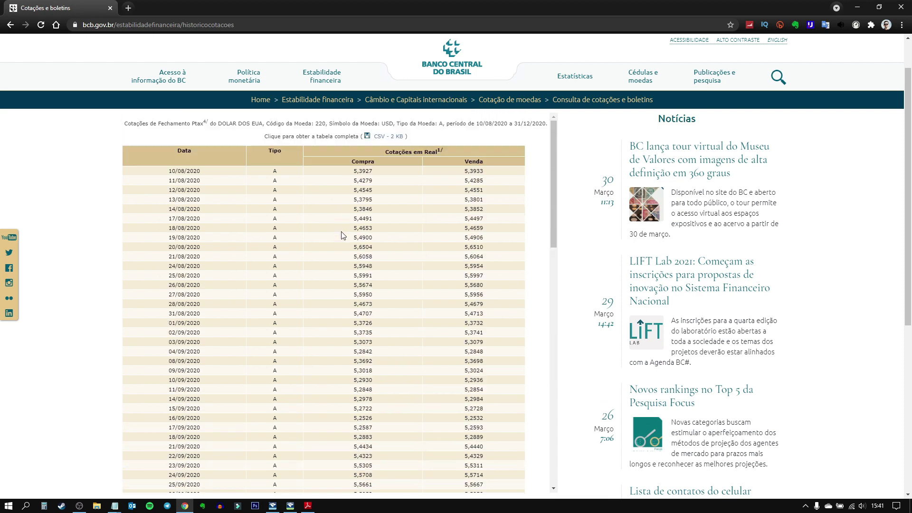
left_click_drag(168, 189, 488, 192)
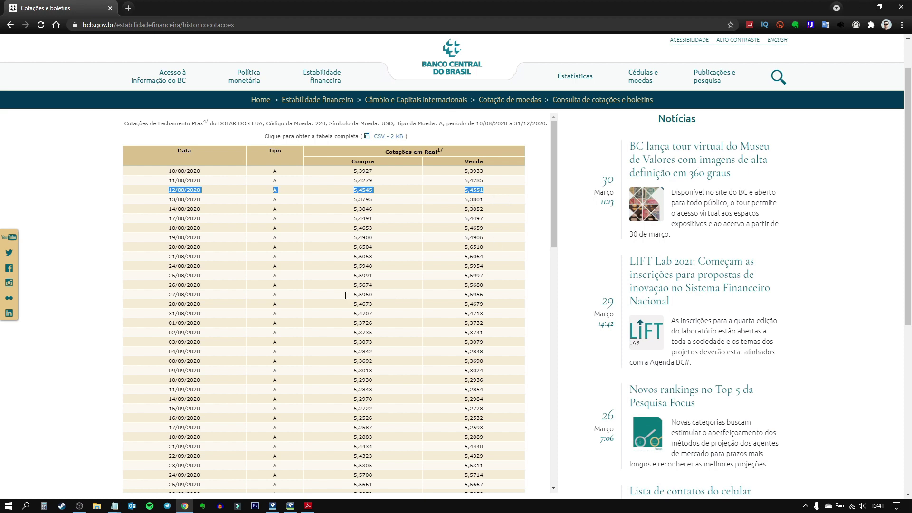
left_click(184, 505)
left_click_drag(730, 170, 621, 171)
left_click(579, 178)
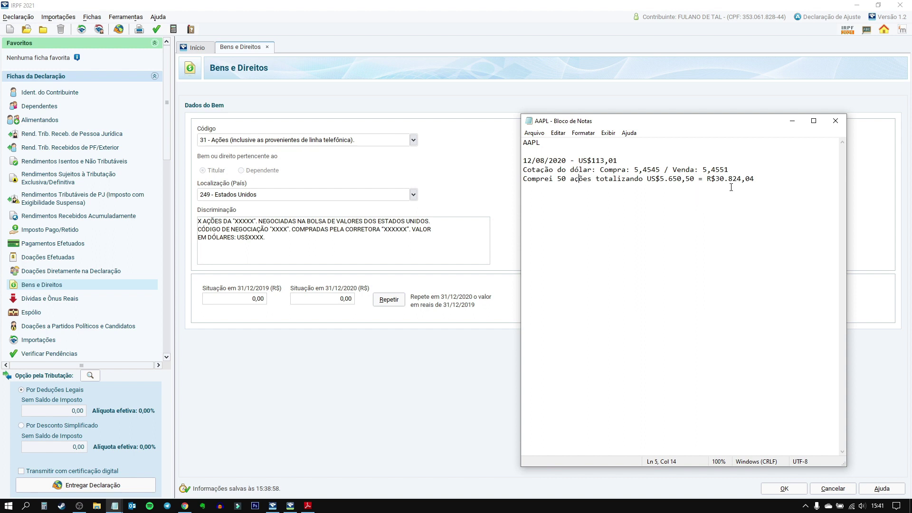
mouse_move(758, 180)
left_mouse_down()
mouse_move(706, 183)
mouse_move(762, 179)
left_mouse_up()
left_click(700, 183)
left_click_drag(673, 170, 731, 170)
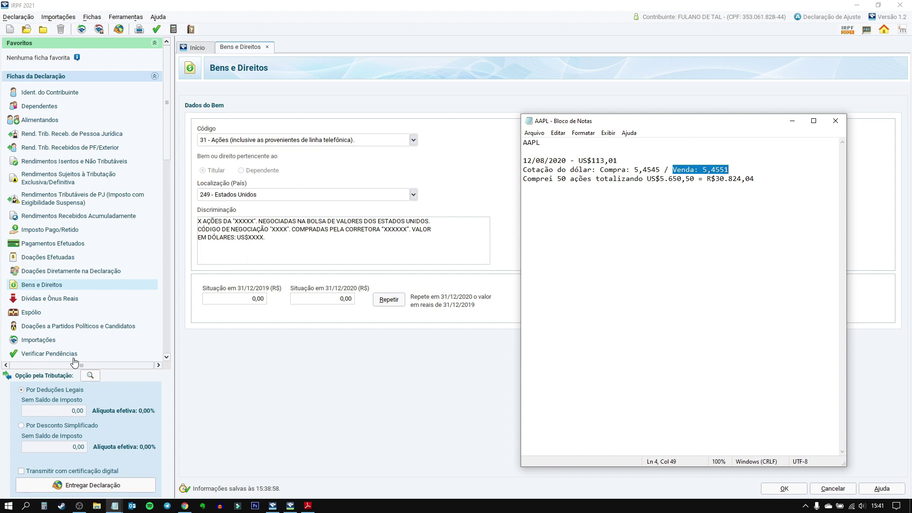
Multiply 5.650,50 by 5,4551 in Calculator and check the result against the reais total in the AAPL note
left_click(44, 505)
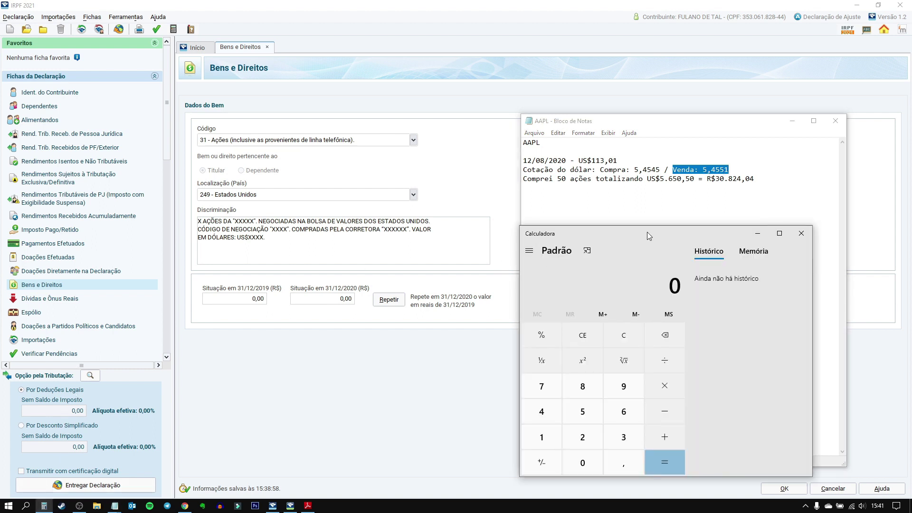
type("50")
key("Escape")
type("5.650,50")
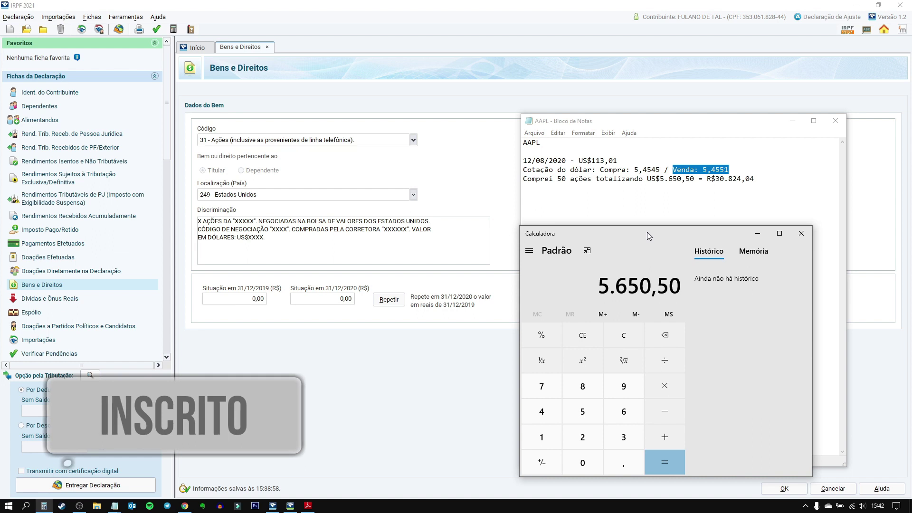
key("asterisk")
type("5,45")
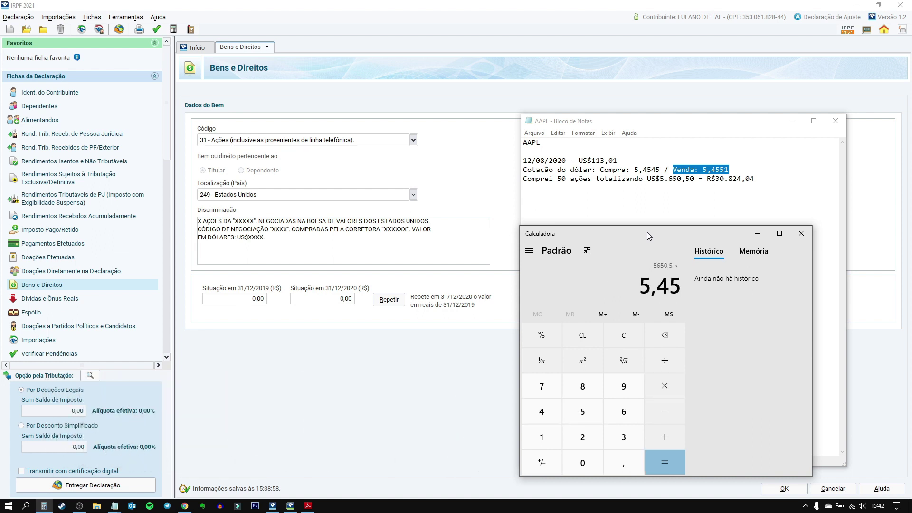
type("51")
key("Return")
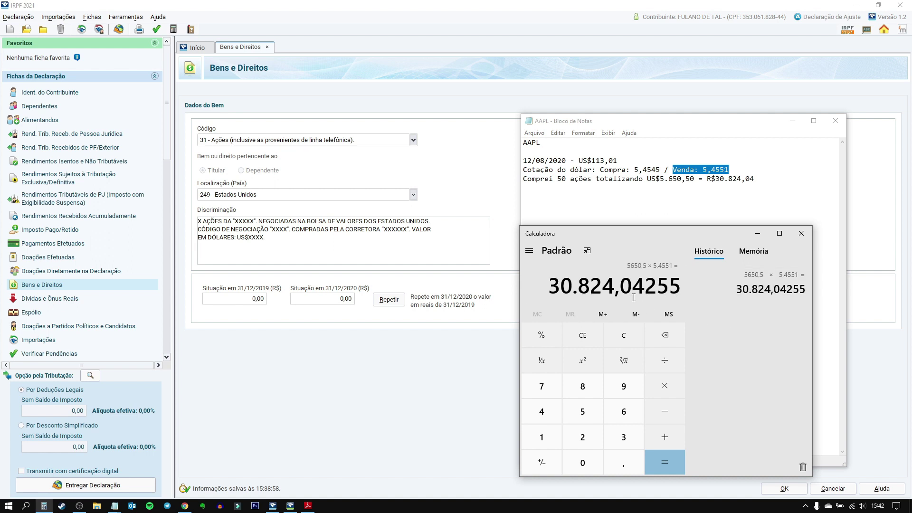
left_click(802, 233)
left_click(741, 179)
left_click_drag(755, 179, 707, 179)
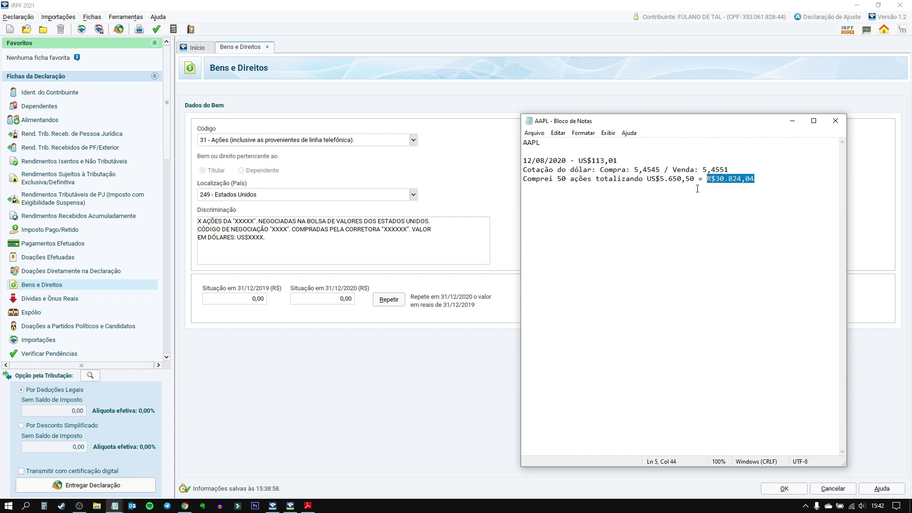
Replace the share count placeholder with 50 and the company placeholder with APPLE in the Discriminação text
left_click(202, 225)
key("BackSpace")
type("50")
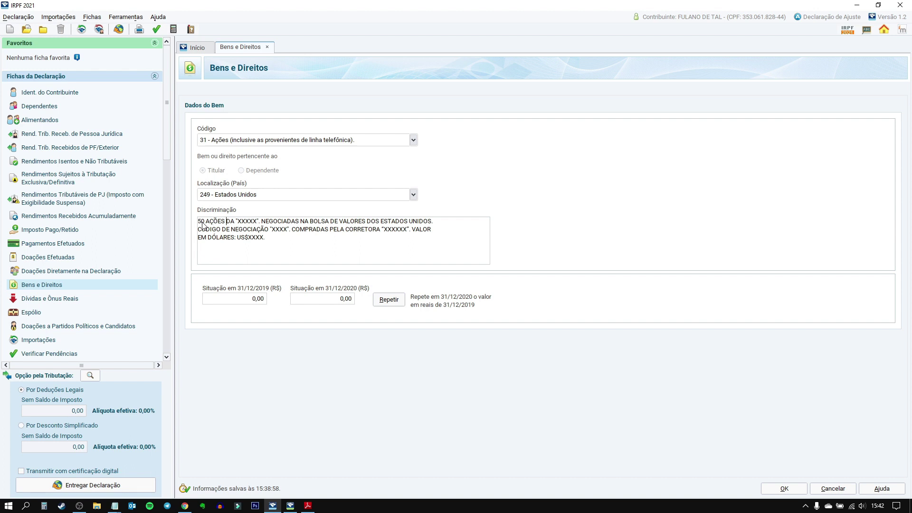
type("APPLE")
key("Delete")
key("Delete")
key("Delete")
key("Delete")
key("Delete")
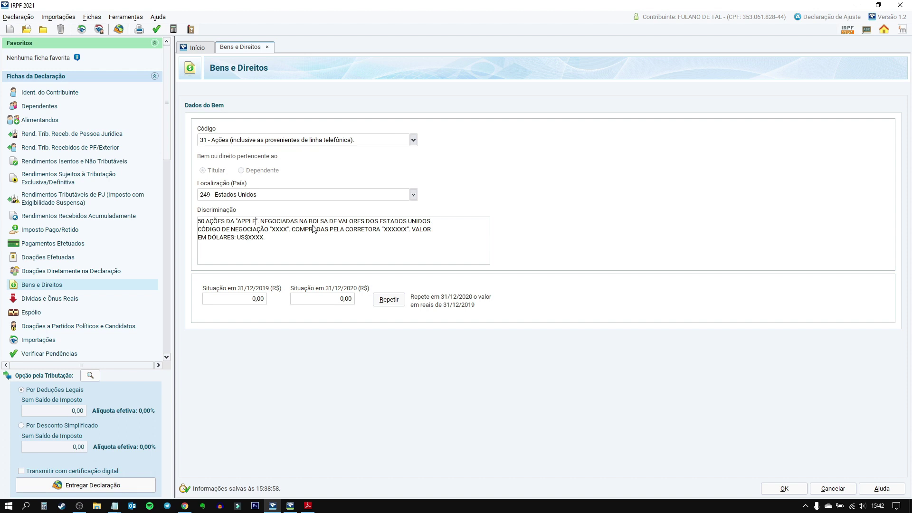
Fill the Discriminação placeholders for trading code with AAPL and for broker with PASSFOLIO
left_click(271, 230)
type("AAPL")
key("Delete")
key("Delete")
key("Delete")
key("Delete")
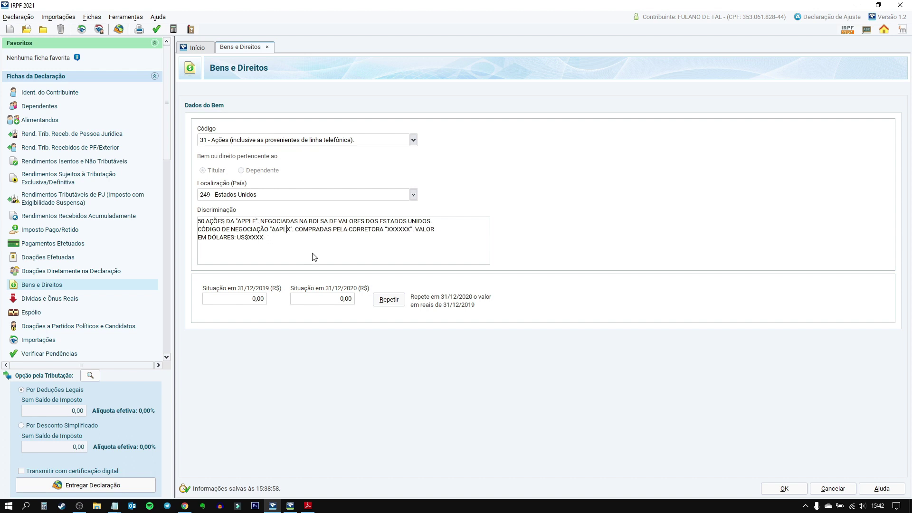
double_click(386, 229)
type("PASSFOLIO")
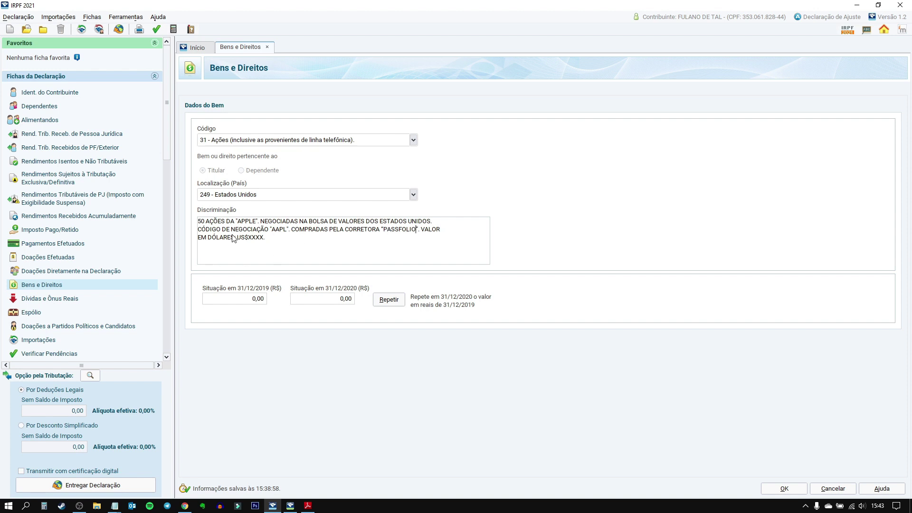
Replace the dollar value placeholder in Discriminação with the AAPL note's purchase total, so it reads US$5.650,50
left_click_drag(248, 239, 265, 239)
key("BackSpace")
mouse_move(113, 507)
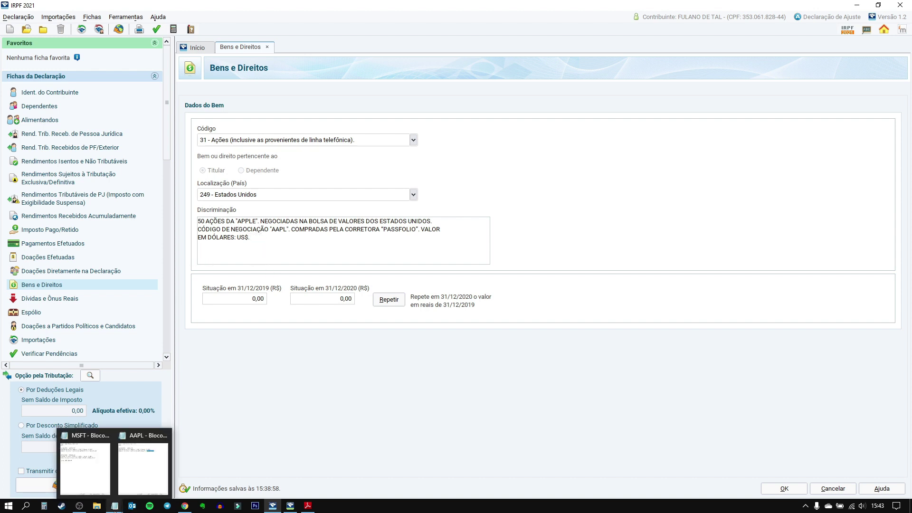
left_click(140, 467)
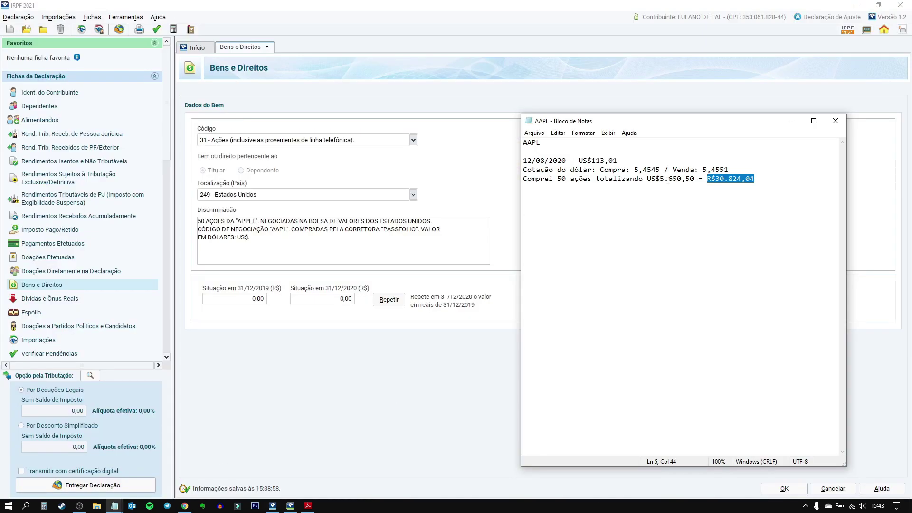
left_click(261, 243)
key("BackSpace")
type("5.650,50")
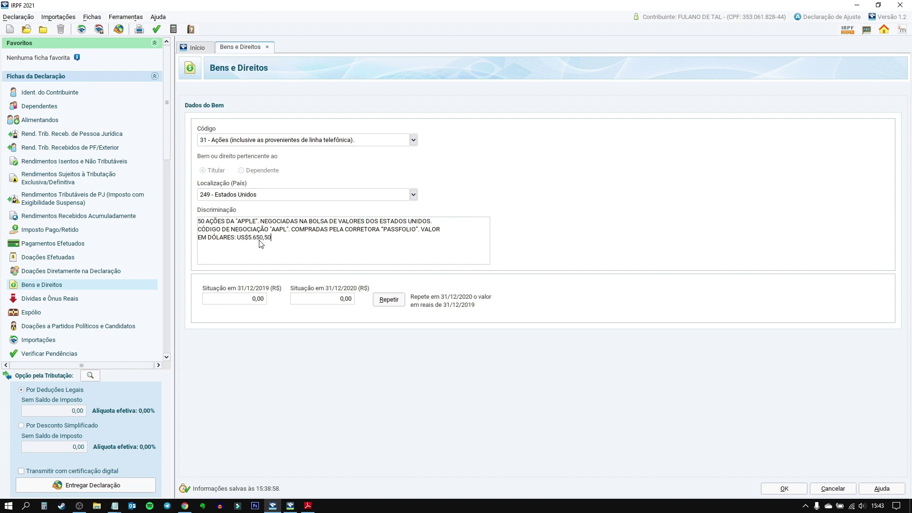
type(".")
Copy the total 30.824,04 from the AAPL note into Situação em 31/12/2020 and save the asset
left_click(254, 299)
left_click_drag(255, 302, 266, 301)
left_click(341, 303)
mouse_move(114, 506)
left_click(145, 458)
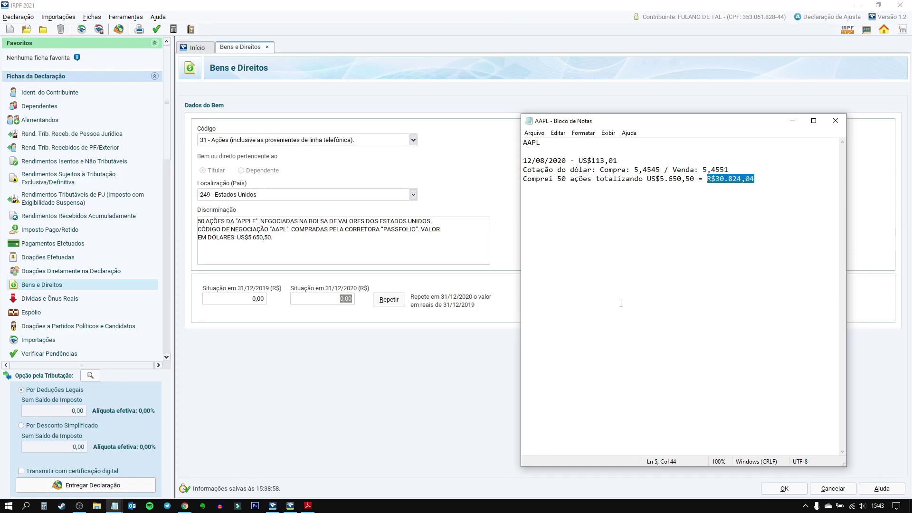
left_click(729, 184)
left_click_drag(714, 180, 687, 206)
key("ctrl+c")
left_click(342, 300)
key("ctrl+v")
key("Tab")
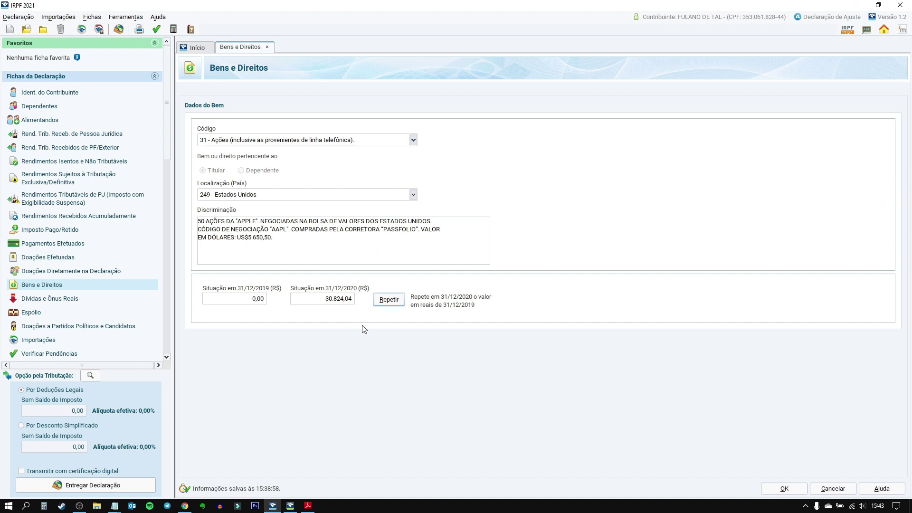
left_click(782, 490)
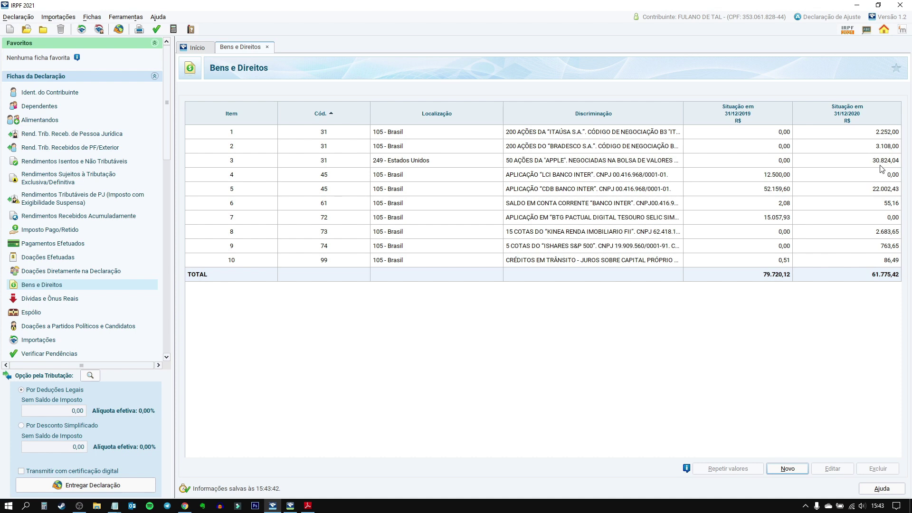
Switch to the PDF guide in Adobe Reader and review the notes on currency conversion, multiple purchases and sales of international stocks
left_click(317, 504)
scroll(224, 336, "down", 2)
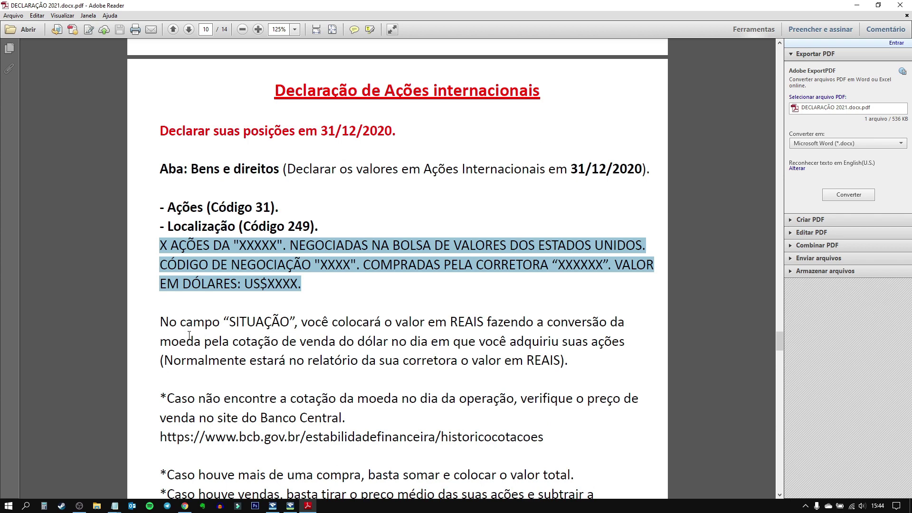
scroll(207, 335, "down", 2)
left_click(197, 276)
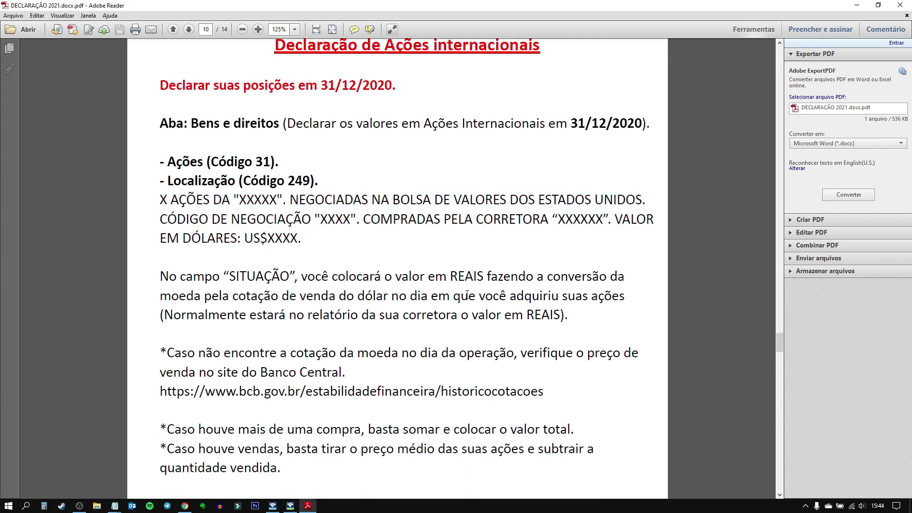
scroll(467, 295, "down", 2)
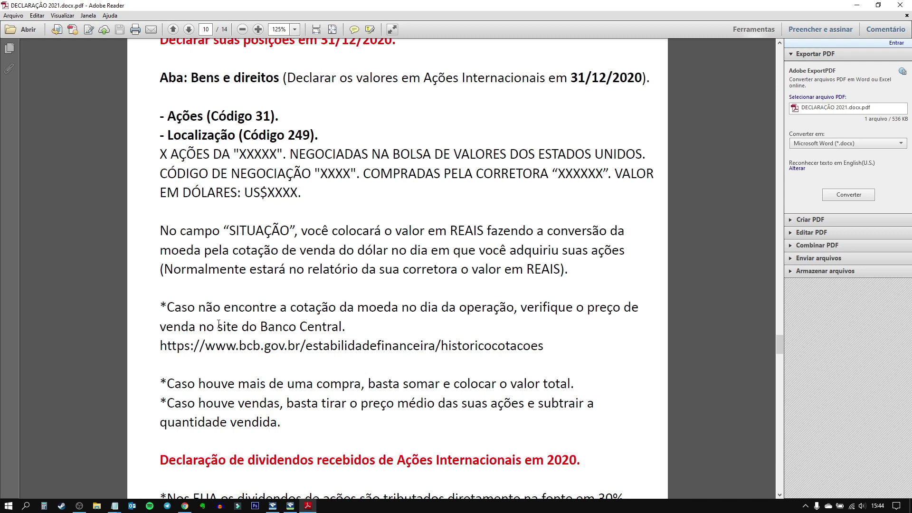
scroll(260, 348, "down", 1)
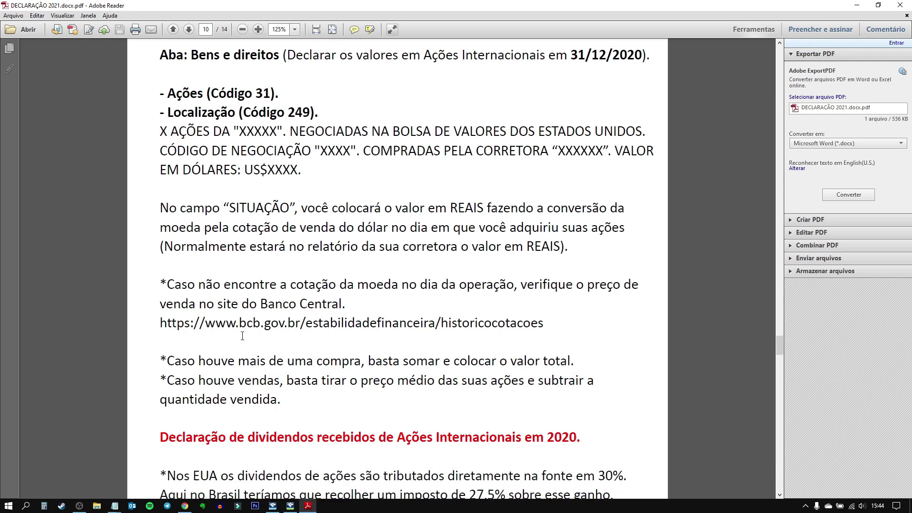
scroll(273, 345, "down", 1)
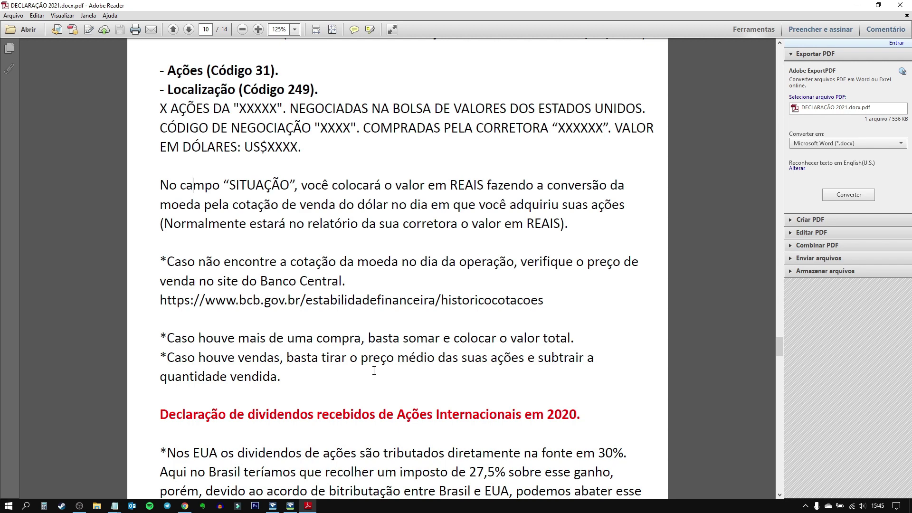
Read the guide's section on dividends from international stocks, covering tax rates, the Exterior column and foreign tax paid
scroll(374, 371, "down", 3)
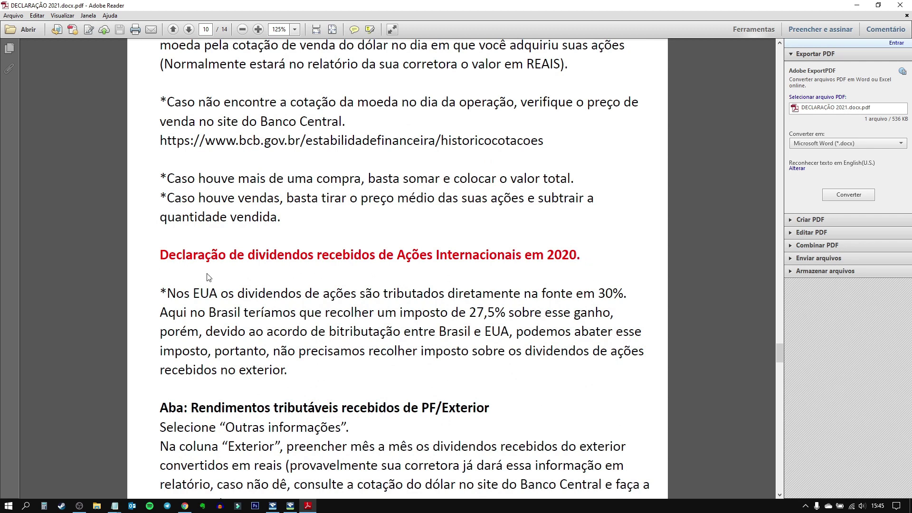
scroll(166, 263, "down", 1)
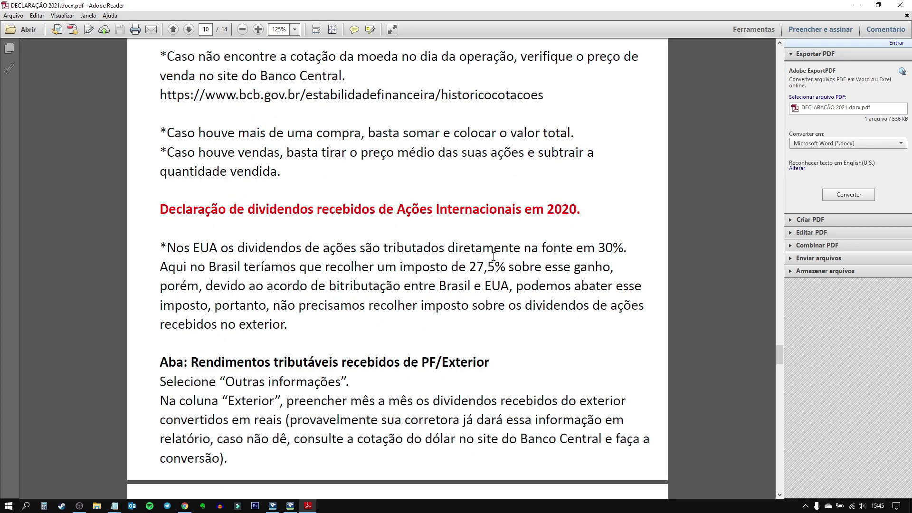
left_click_drag(627, 247, 605, 248)
left_click_drag(605, 247, 599, 248)
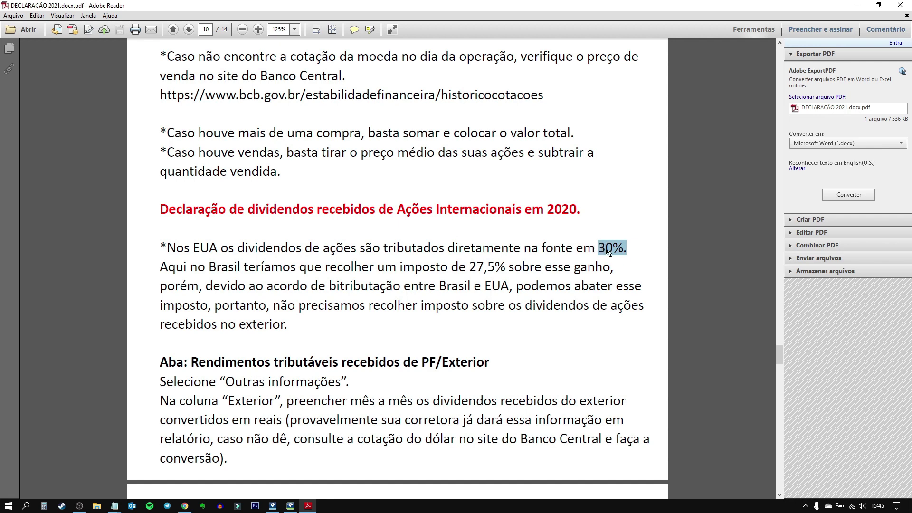
left_click(632, 250)
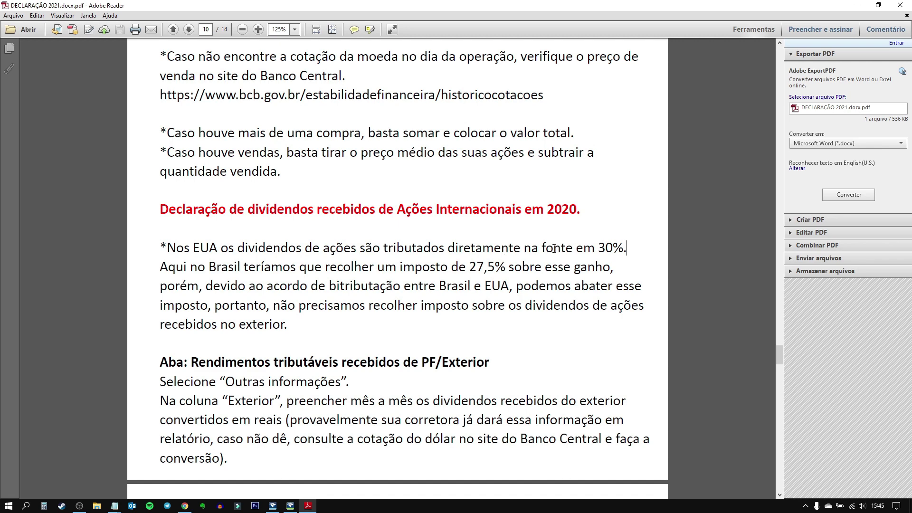
left_click_drag(603, 248, 627, 248)
left_click(467, 265)
mouse_move(472, 265)
left_mouse_down()
mouse_move(506, 266)
mouse_move(450, 266)
mouse_move(469, 267)
left_mouse_up()
left_click(333, 306)
scroll(337, 311, "down", 3)
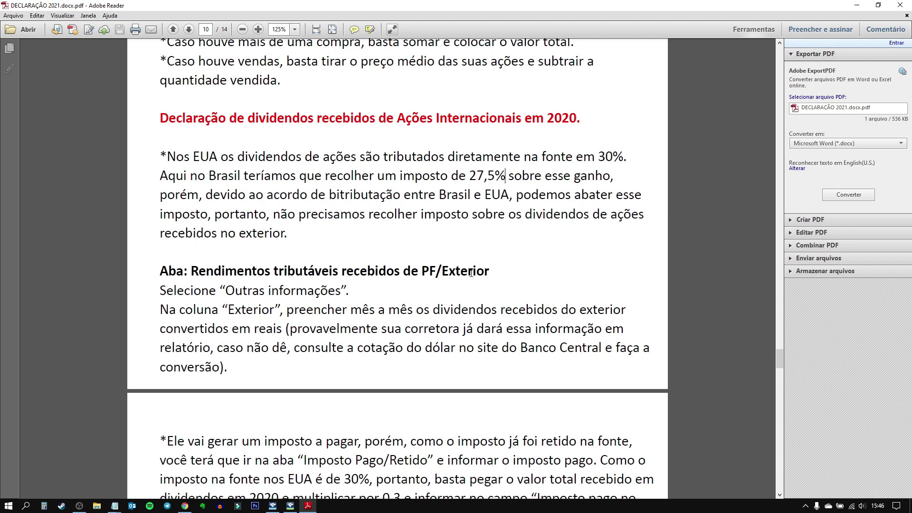
scroll(174, 273, "down", 2)
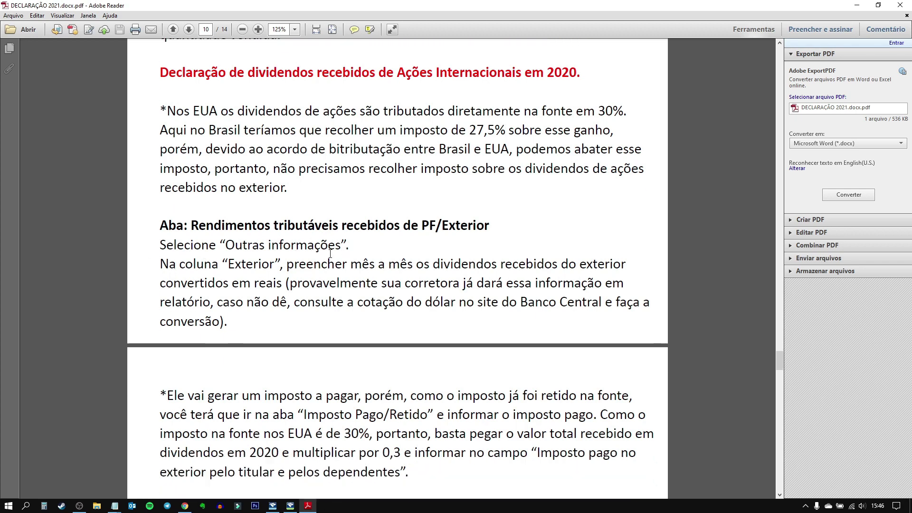
scroll(233, 291, "down", 2)
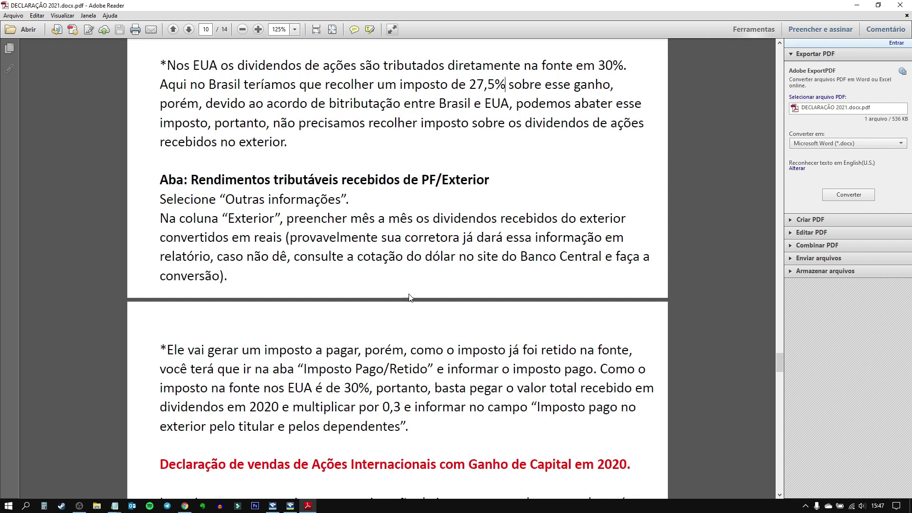
scroll(297, 294, "down", 1)
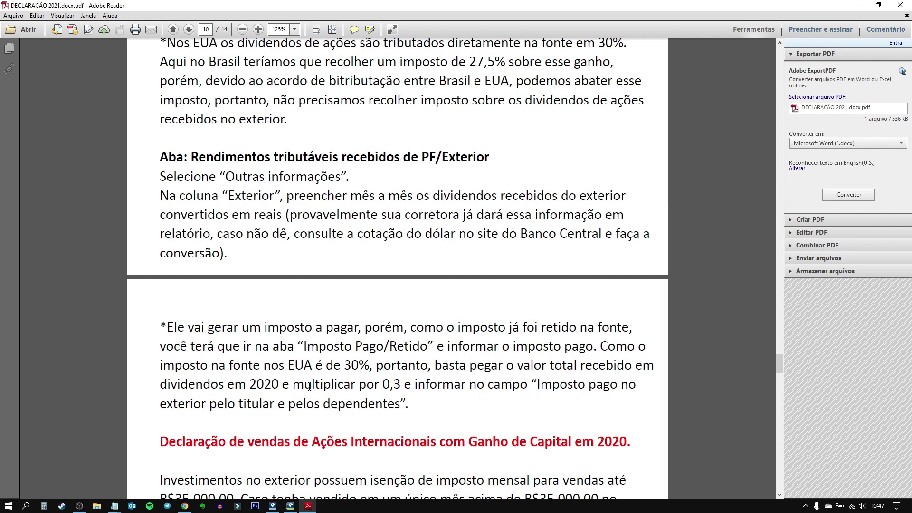
Switch to IRPF 2021 and, in the Outras Informações of Rend. Trib. Recebidos de PF/Exterior, enter 100,00 under Exterior for every month from JAN to DEZ
left_click(272, 507)
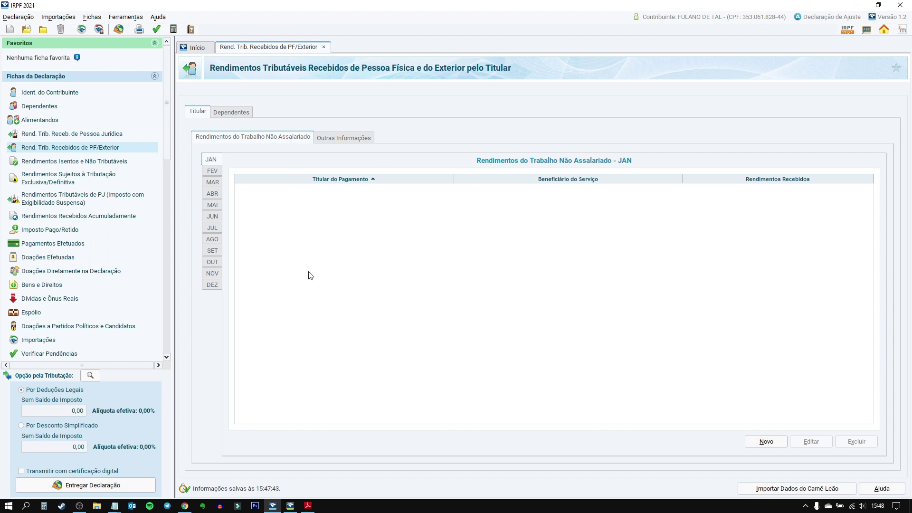
left_click(340, 143)
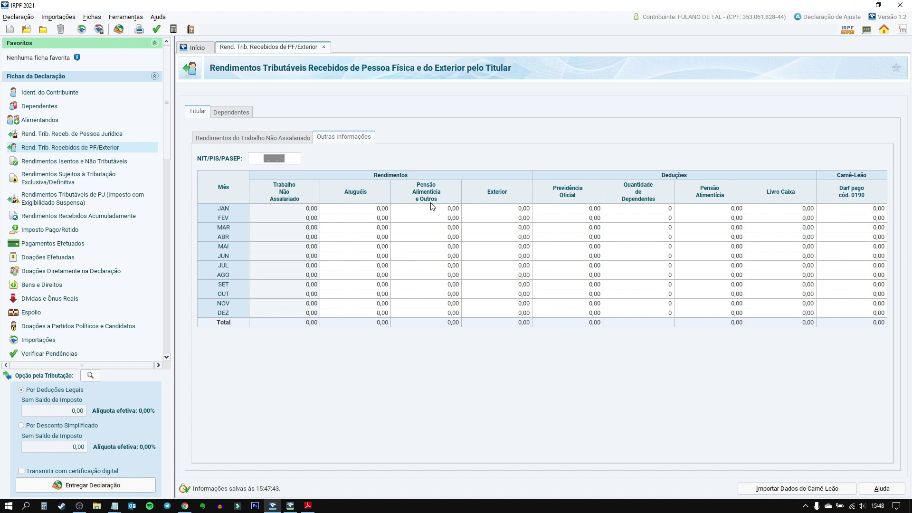
left_click(501, 210)
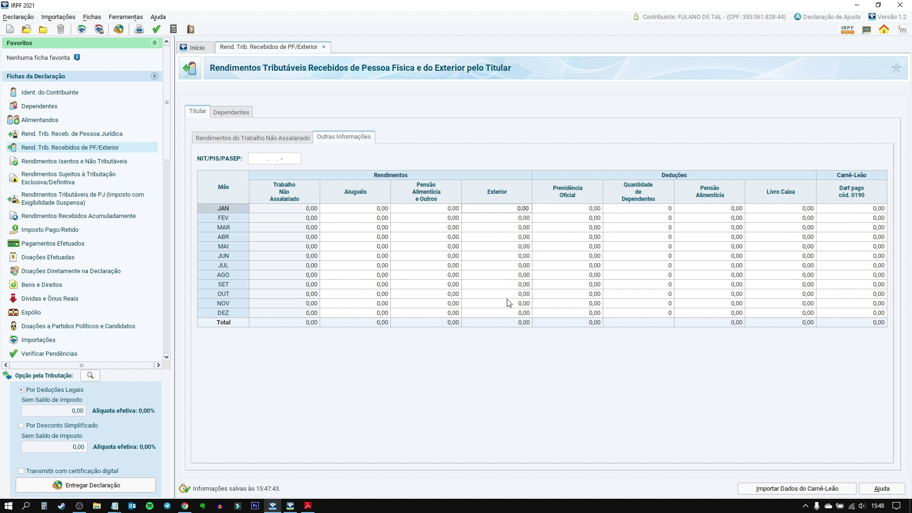
left_click(509, 211)
left_click_drag(513, 212, 533, 211)
left_click(505, 209)
left_click_drag(501, 212, 532, 214)
type("100")
key("Tab")
key("Tab")
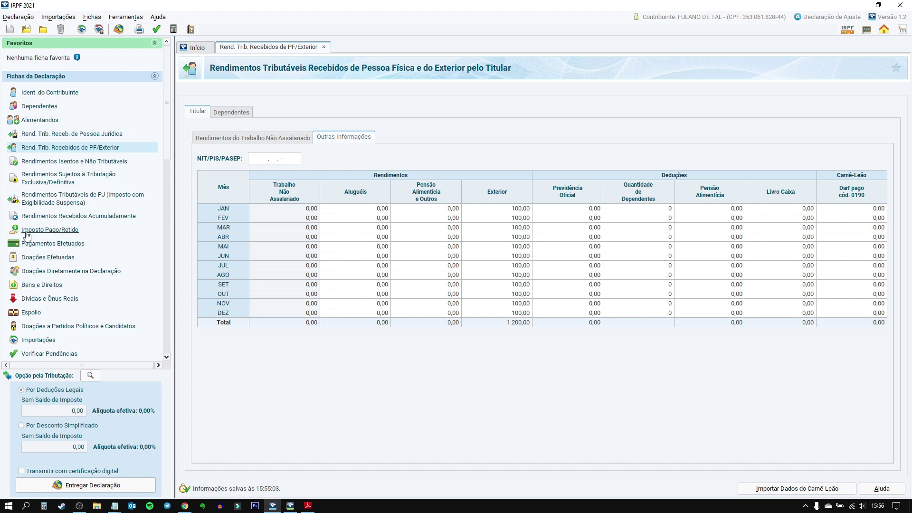
In the Imposto Pago/Retido form, set Imposto pago no exterior pelo titular e pelos dependentes to 360,00 and dismiss the notice
left_click(64, 230)
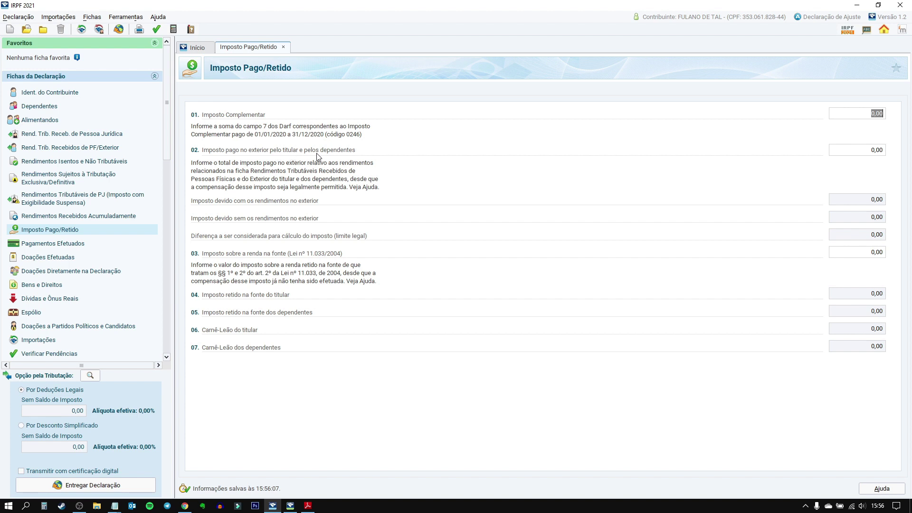
left_click(872, 151)
type("360")
key("Tab")
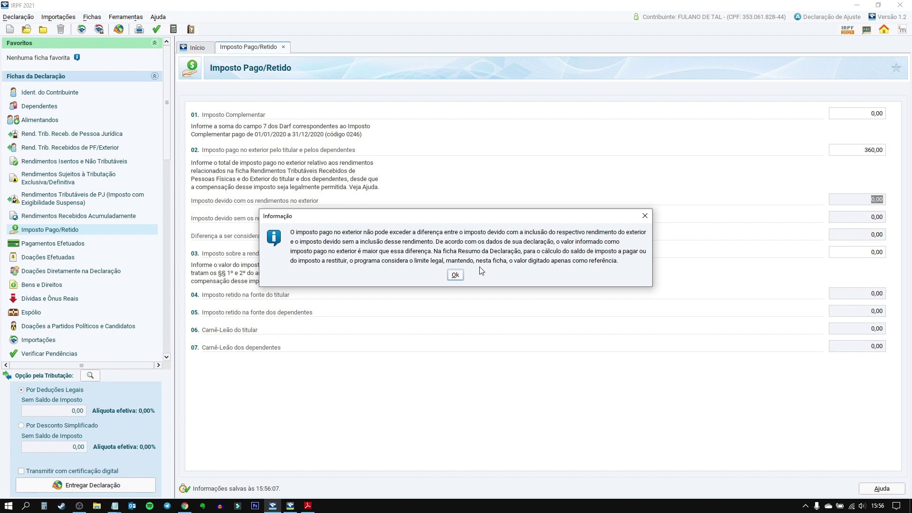
left_click(454, 273)
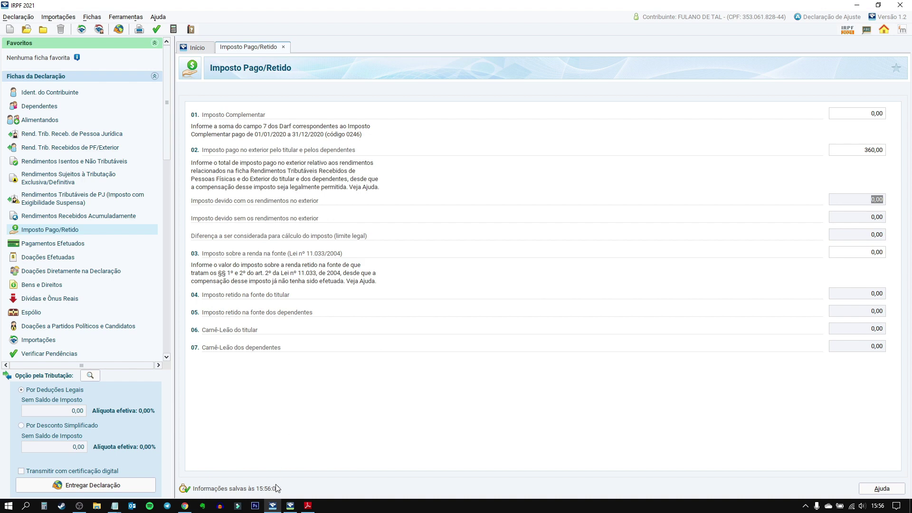
Switch to the PDF guide in Adobe Reader and read the introduction to declaring 2020 international stock sales with capital gains
left_click(308, 505)
scroll(323, 390, "down", 2)
scroll(322, 389, "down", 3)
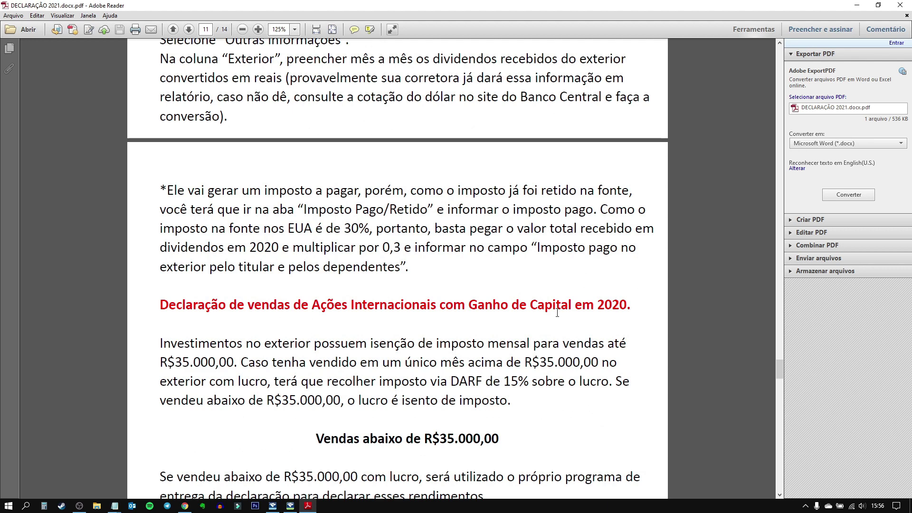
left_click_drag(462, 309, 591, 311)
left_click(591, 311)
scroll(384, 334, "down", 2)
scroll(383, 333, "down", 5)
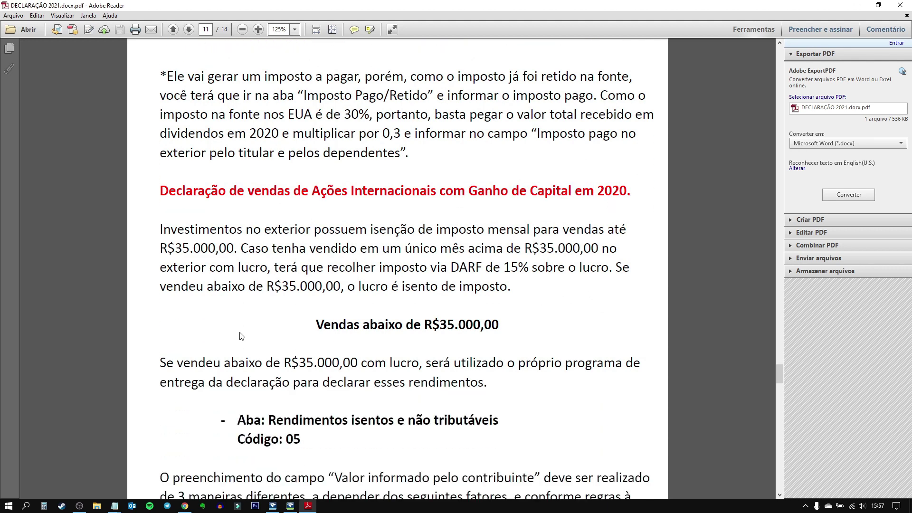
left_click_drag(161, 183, 603, 184)
left_click(657, 209)
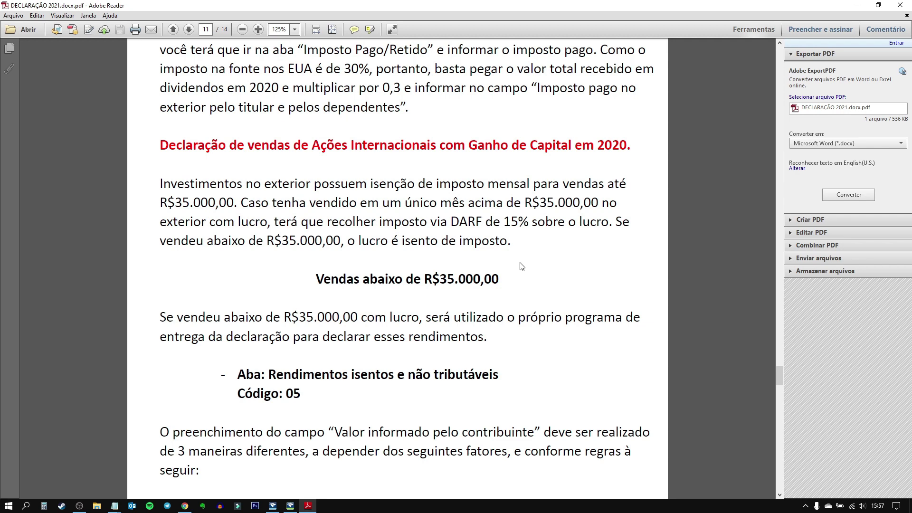
Read the guide's "Vendas abaixo de R$35.000,00" section for the form and code used to declare the profit
left_click_drag(315, 278, 527, 276)
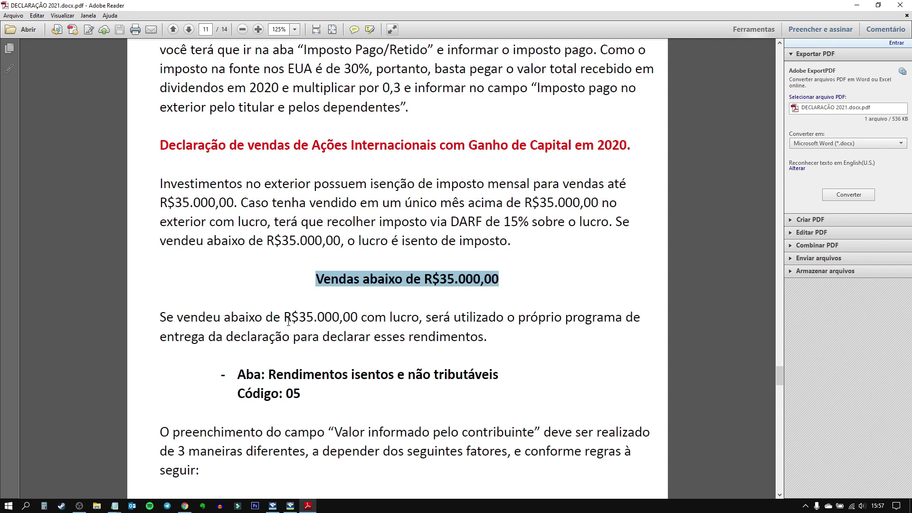
scroll(283, 311, "down", 4)
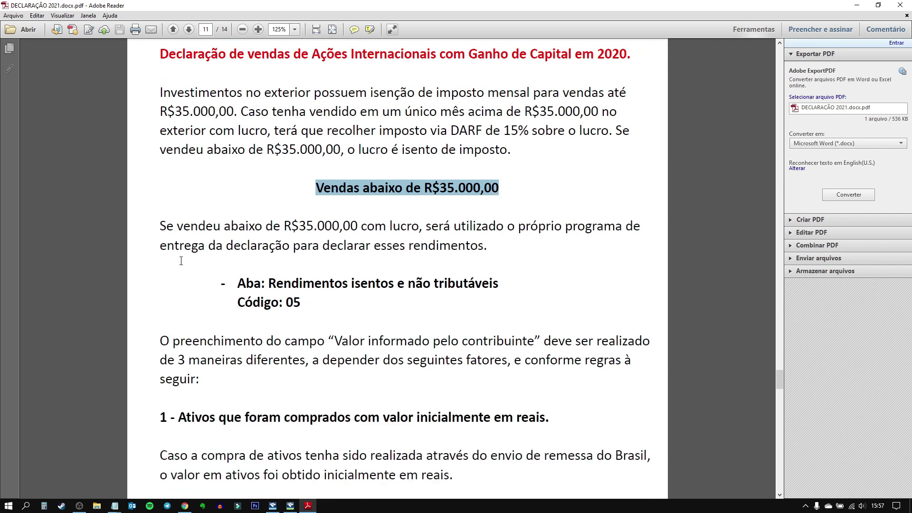
scroll(180, 261, "down", 1)
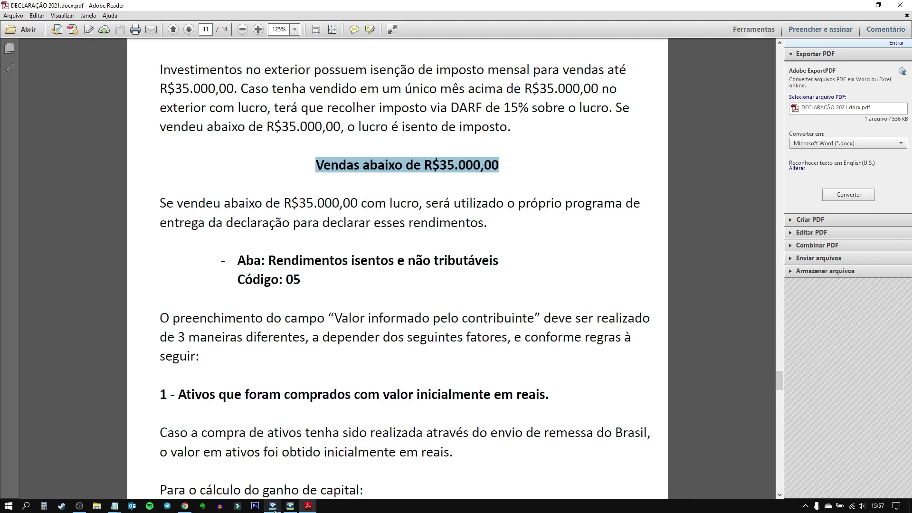
mouse_move(274, 510)
left_click_drag(287, 280, 319, 275)
left_click(332, 292)
scroll(218, 314, "down", 1)
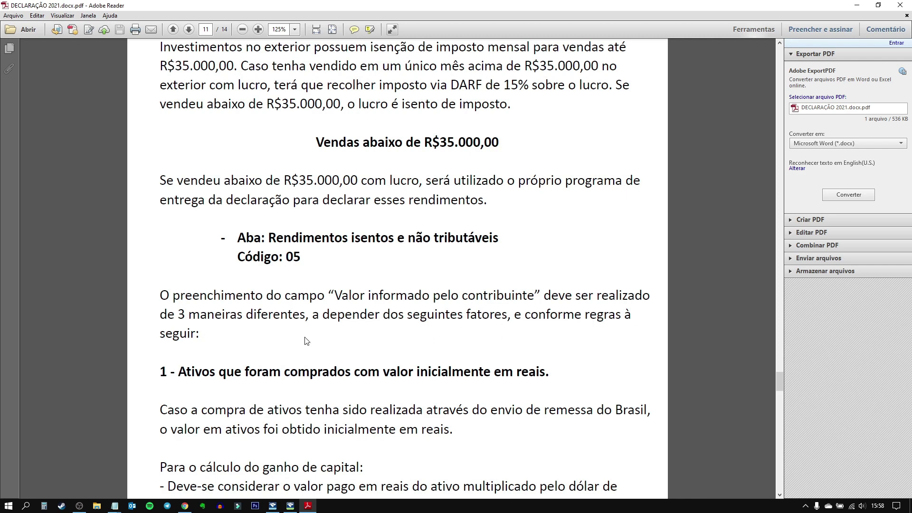
Study the guide's rule 1 on calculating capital gains for assets initially bought in reais, including which dollar rates apply
scroll(191, 323, "down", 6)
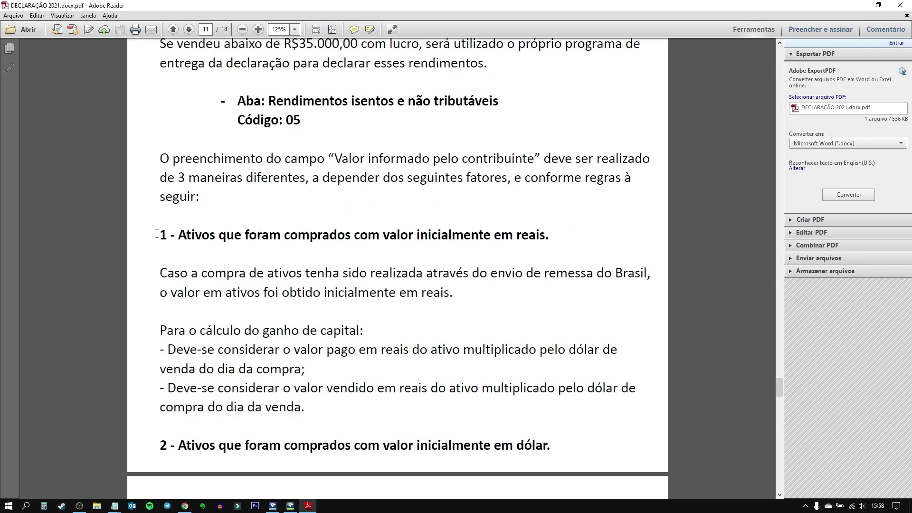
left_click_drag(159, 234, 333, 412)
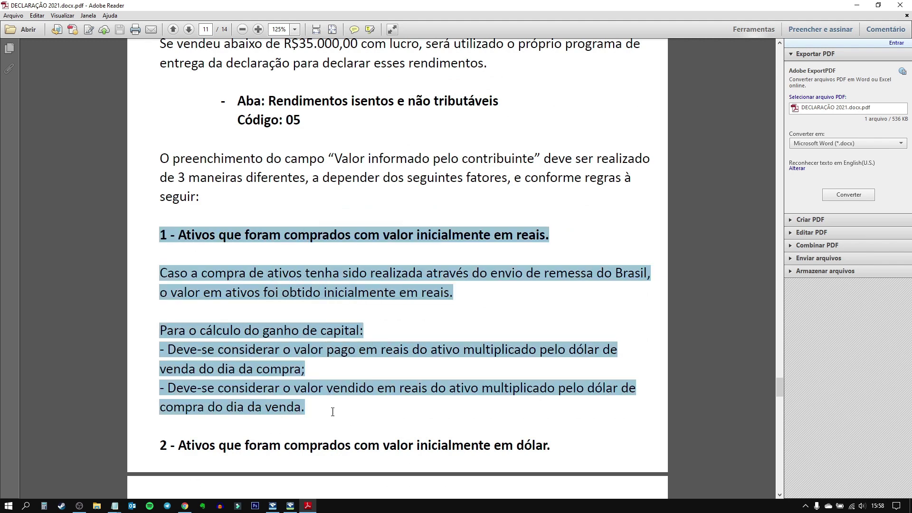
left_click(334, 412)
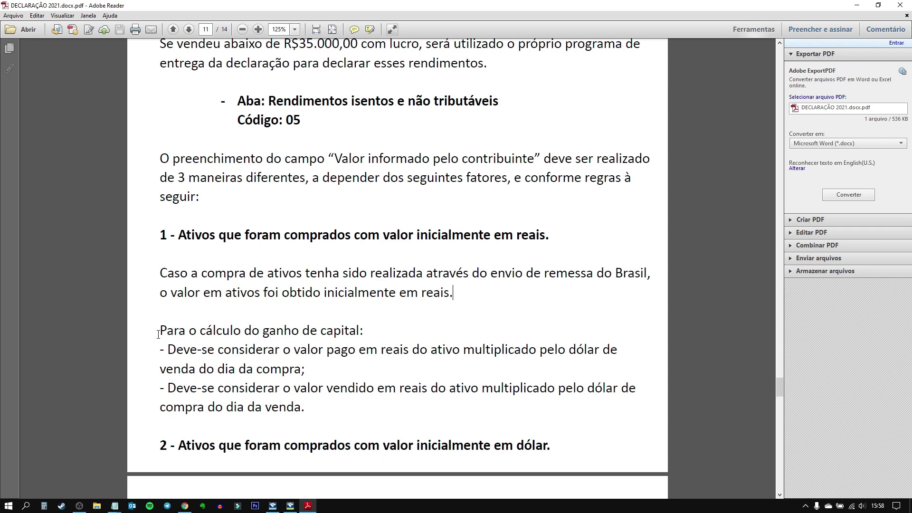
scroll(263, 350, "down", 1)
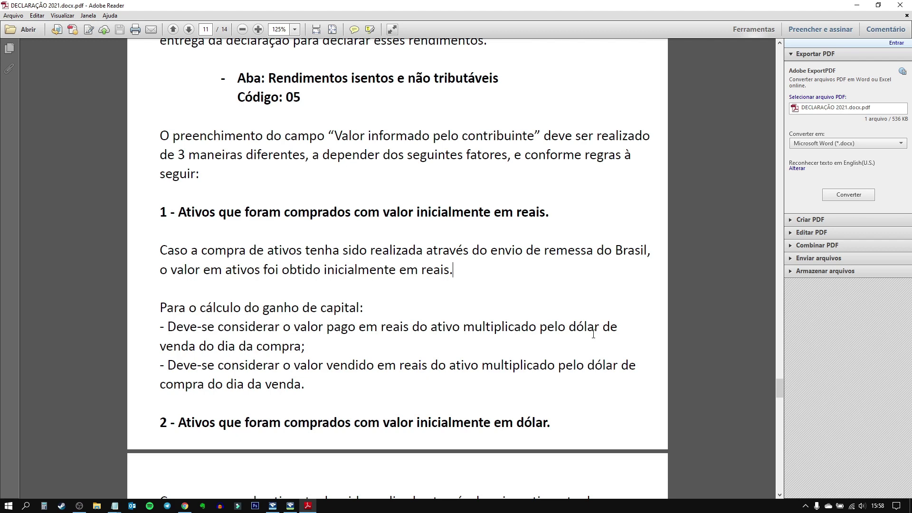
left_click_drag(160, 345, 283, 349)
left_click(284, 346)
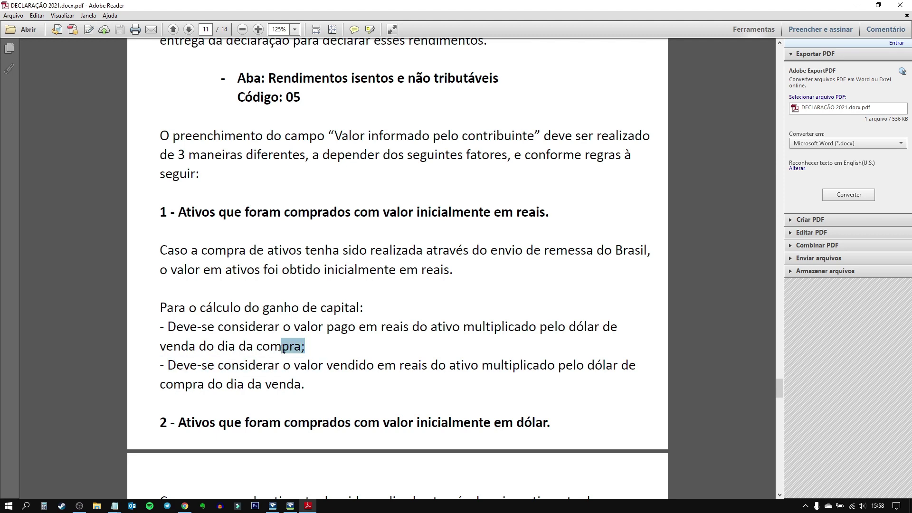
left_click(311, 345)
left_click_drag(573, 328, 199, 350)
left_click(283, 348)
scroll(197, 363, "down", 2)
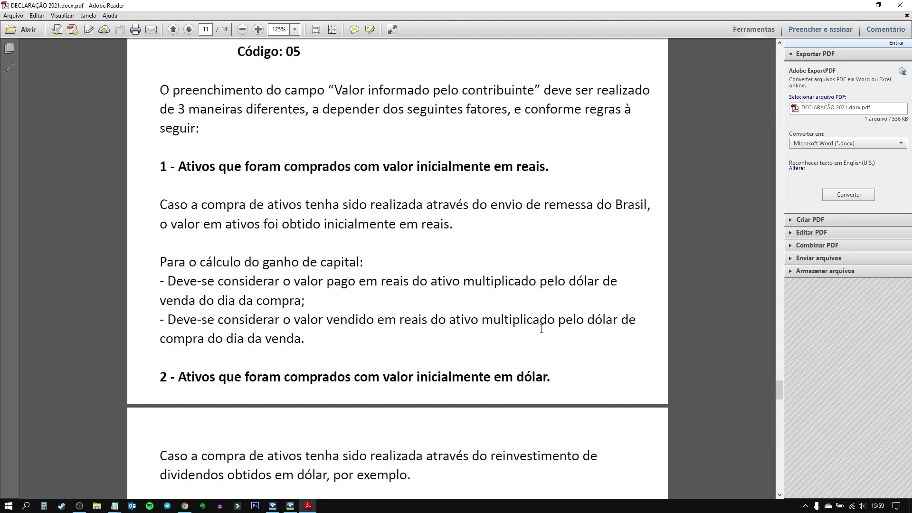
left_click_drag(159, 338, 222, 338)
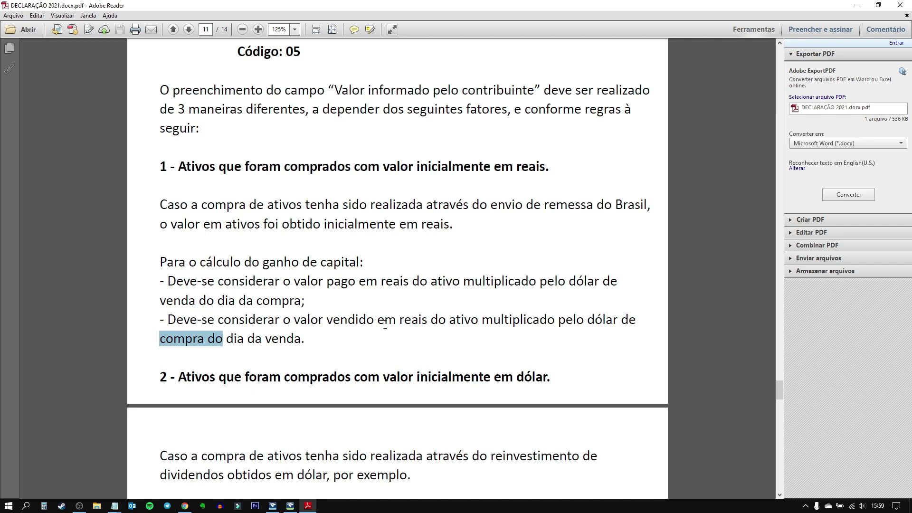
Read the guide's rules 2 and 3 on capital gains for assets bought in dollars or in both reais and dollars
scroll(385, 324, "down", 3)
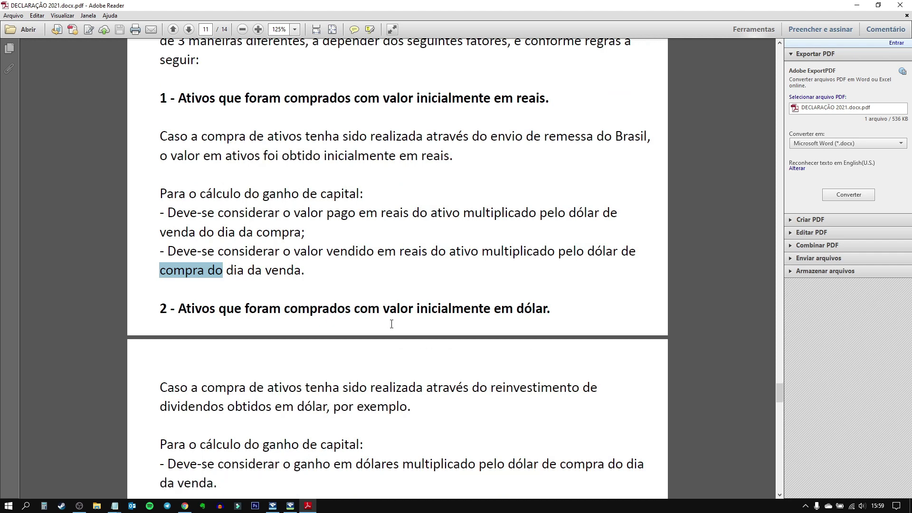
scroll(494, 332, "down", 3)
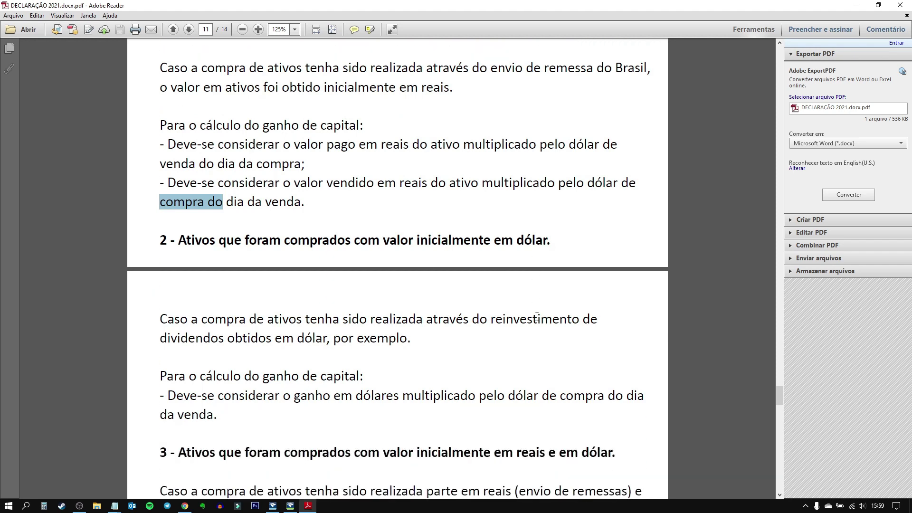
scroll(507, 311, "down", 1)
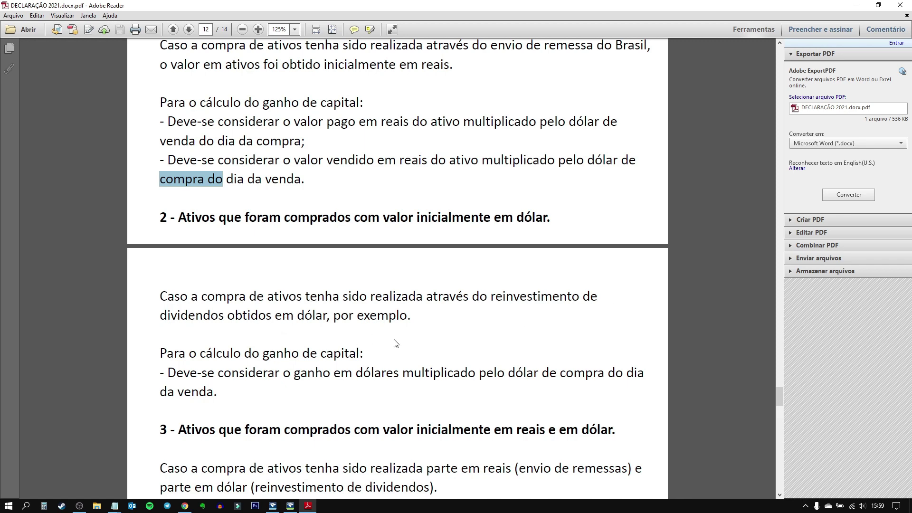
scroll(427, 345, "down", 1)
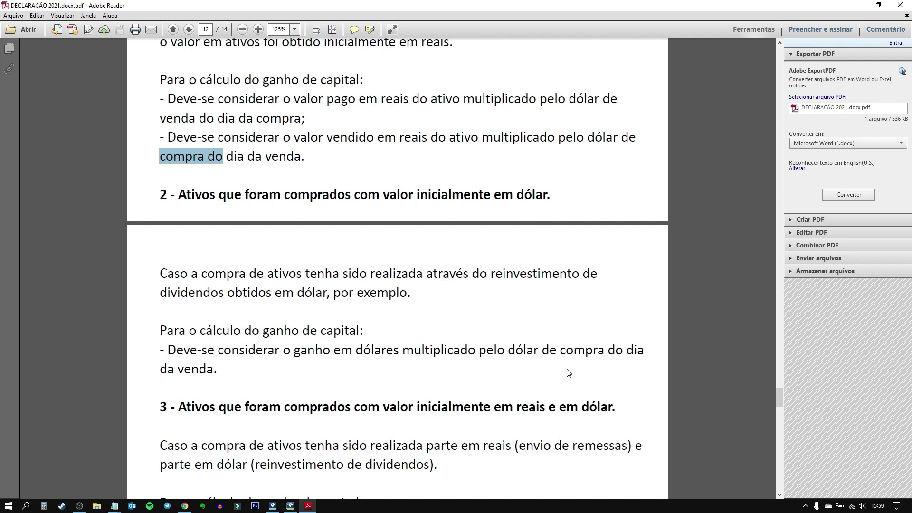
scroll(231, 375, "down", 4)
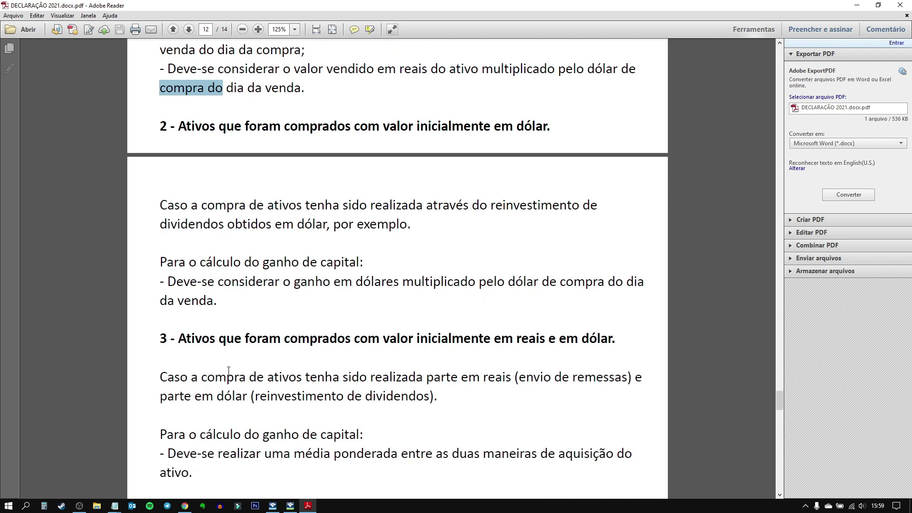
scroll(251, 345, "down", 2)
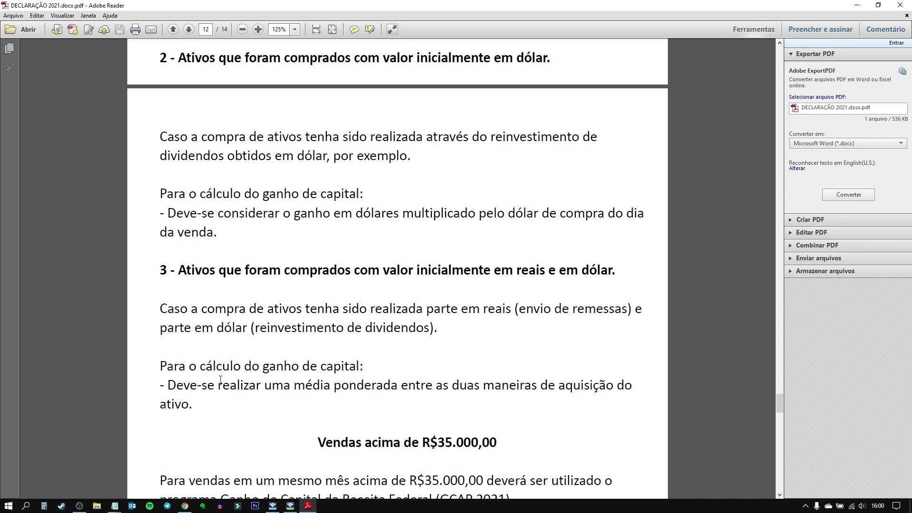
scroll(254, 404, "down", 1)
Switch to IRPF 2021 and create a new Rendimentos Isentos e Não Tributáveis entry of type 05 - Ganho de capital na alienação de bem
left_click(273, 505)
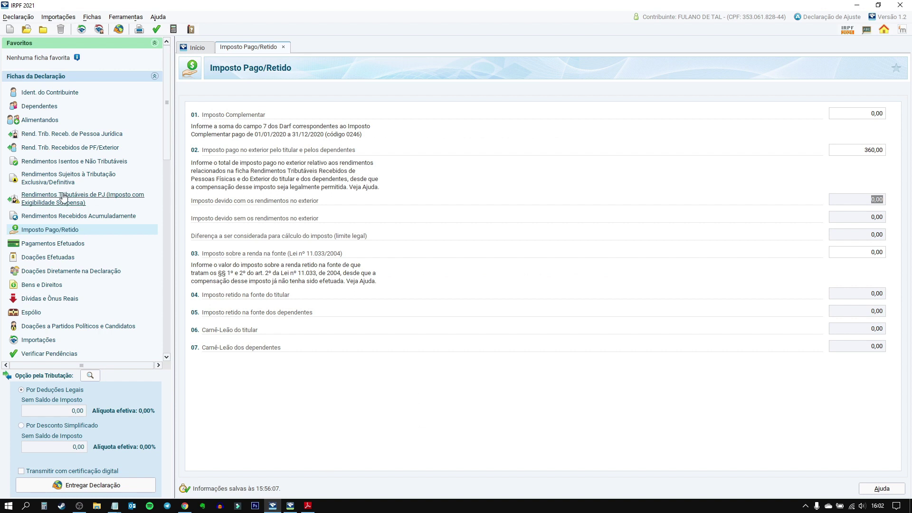
left_click(97, 161)
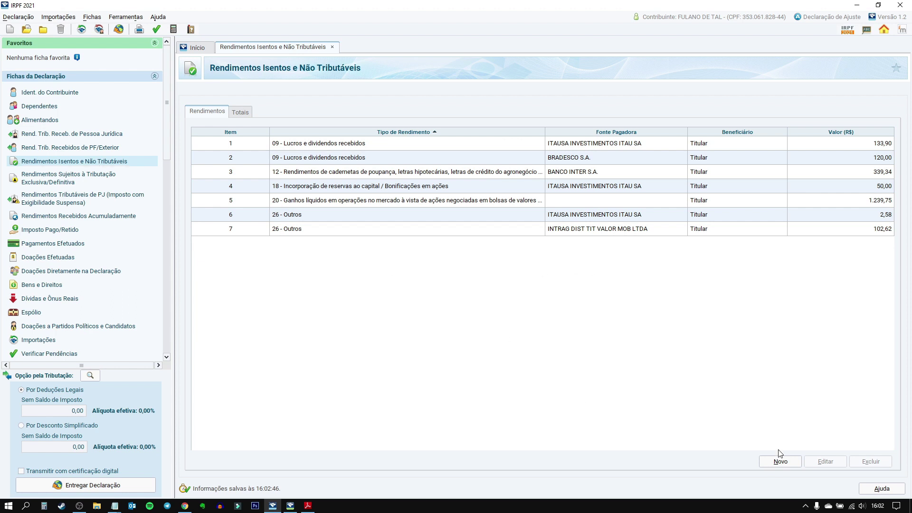
left_click(781, 461)
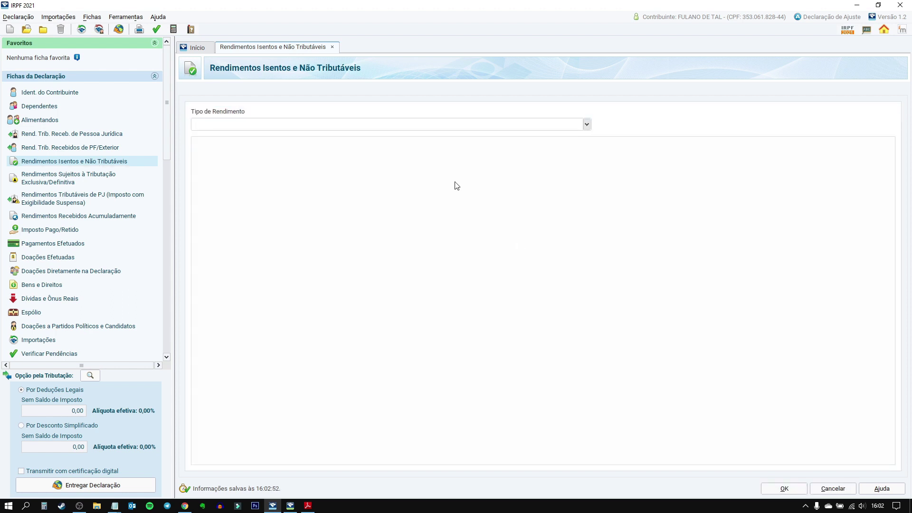
type("05")
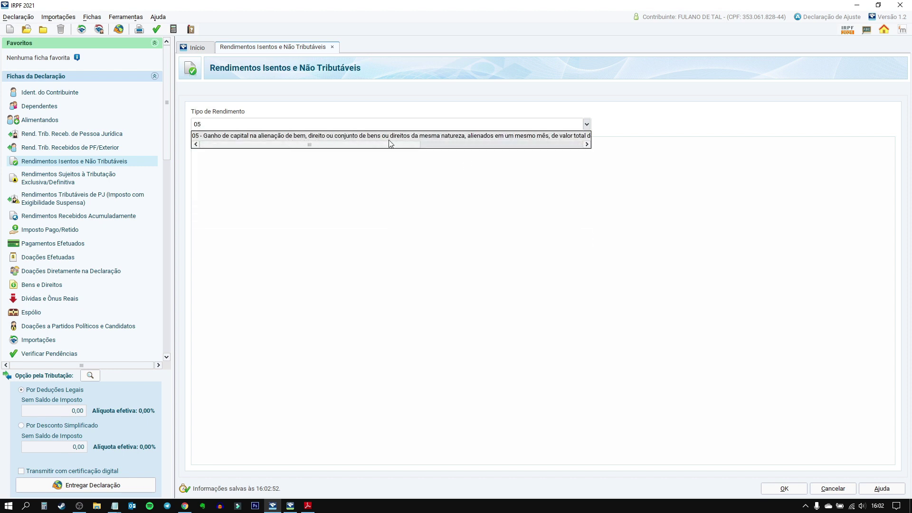
left_click_drag(406, 144, 571, 151)
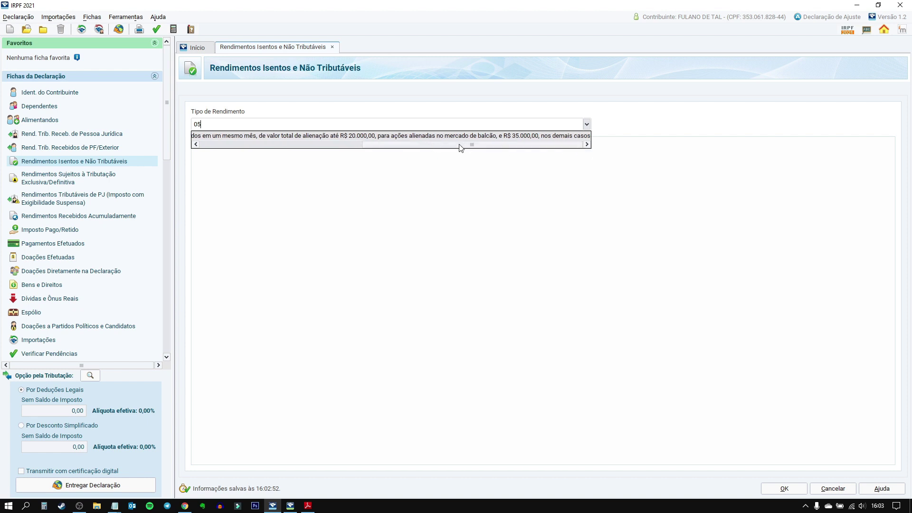
left_click(521, 136)
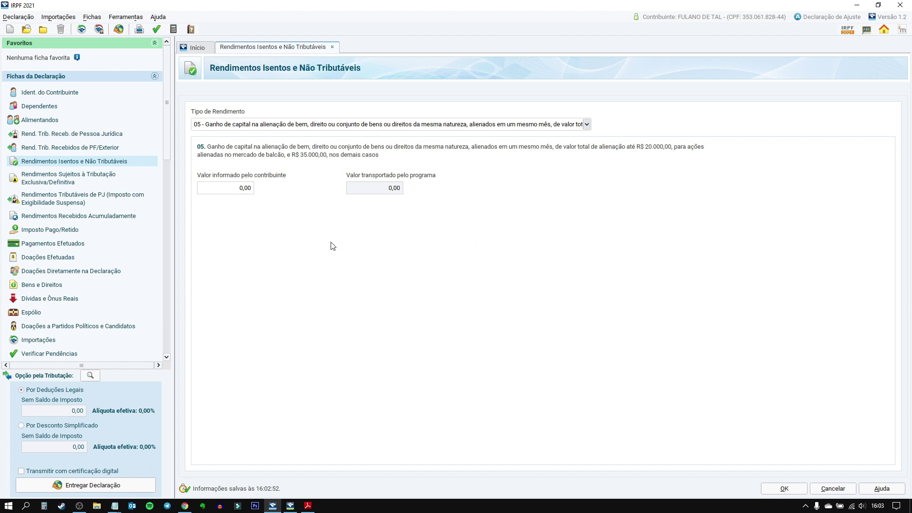
Enter 1000 as the Valor informado pelo contribuinte for the type 05 exempt income
left_click(231, 190)
left_click(238, 189)
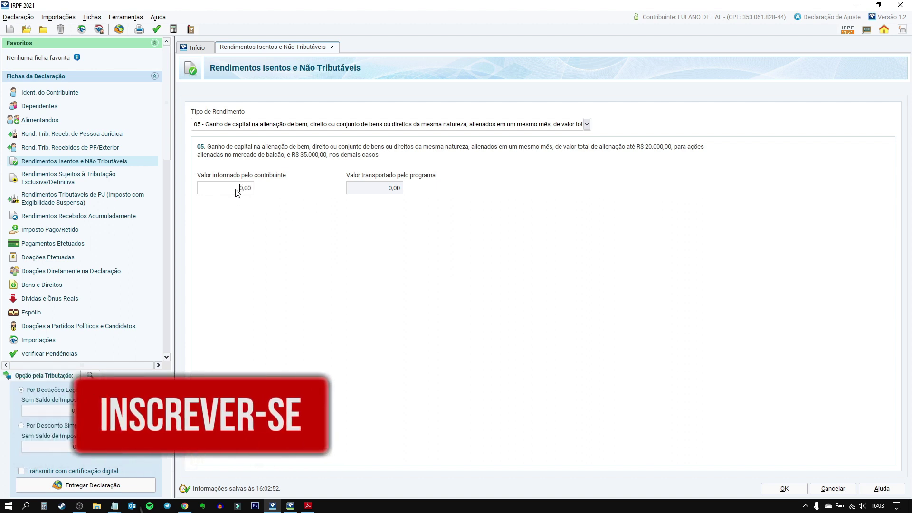
type("1000")
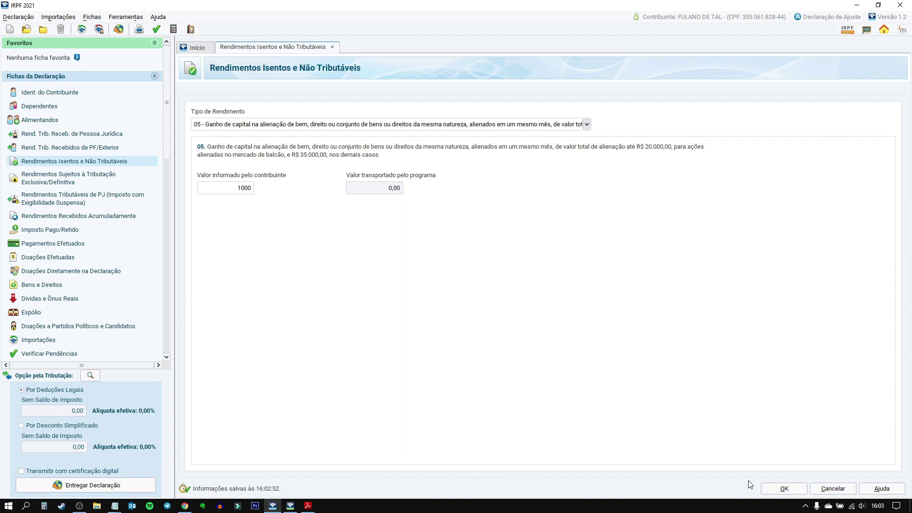
Save the type 05 exempt income entry in Rendimentos Isentos e Não Tributáveis
left_click(782, 489)
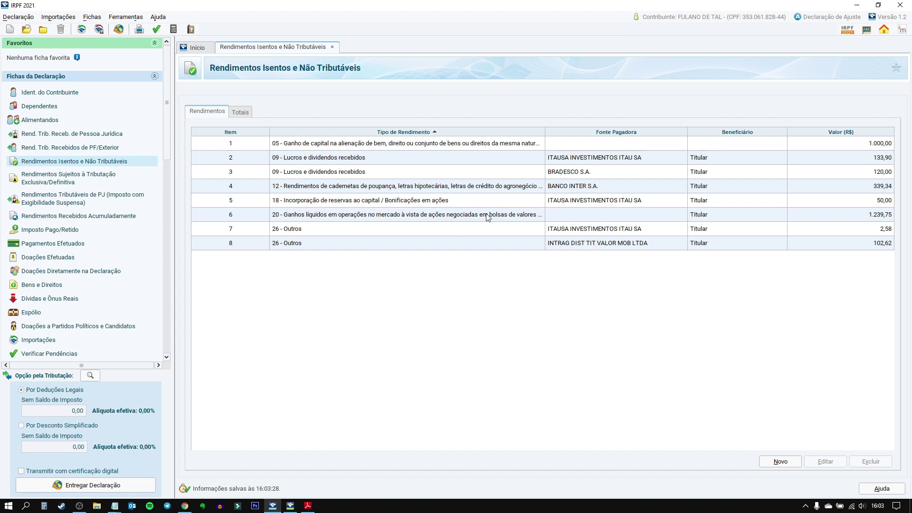
Switch to the PDF guide in Adobe Reader and read which program to use for monthly sales above R$35.000,00
left_click(308, 506)
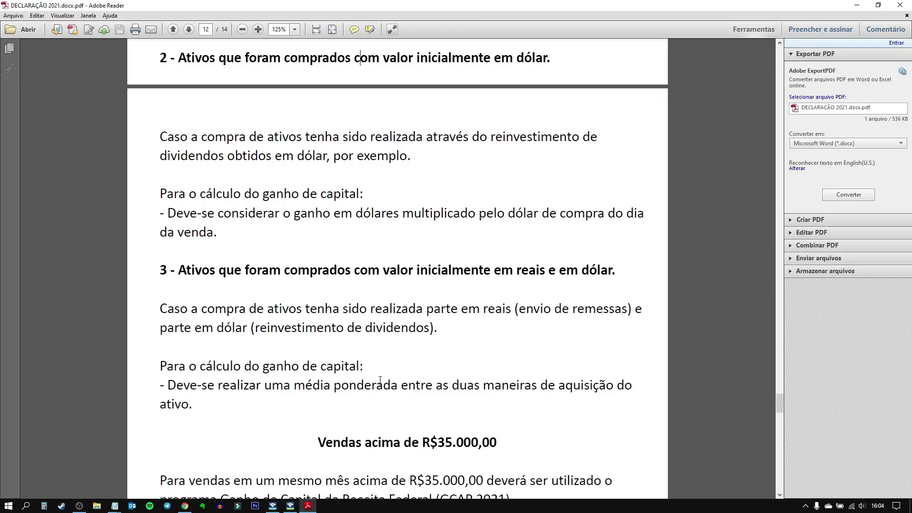
scroll(382, 359, "down", 3)
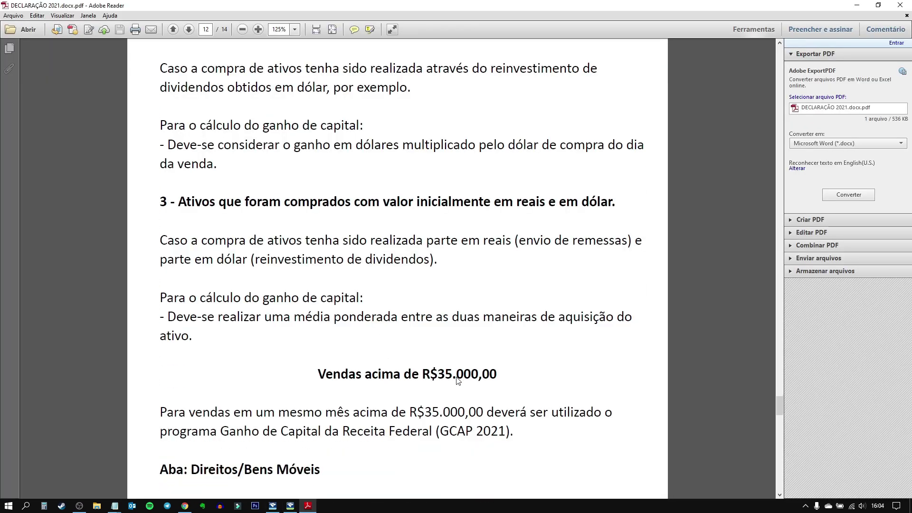
scroll(491, 374, "down", 3)
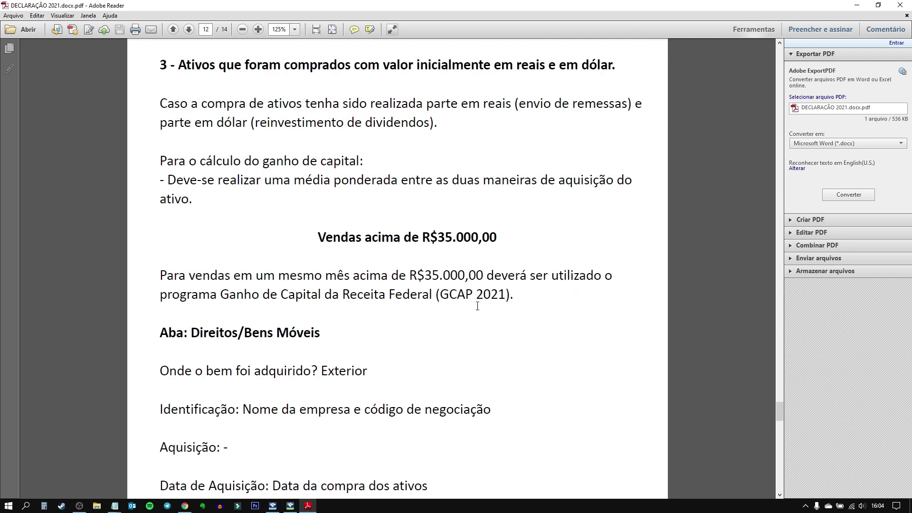
mouse_move(508, 293)
left_mouse_down()
mouse_move(491, 294)
mouse_move(502, 301)
left_mouse_up()
left_click(502, 301)
scroll(427, 340, "down", 1)
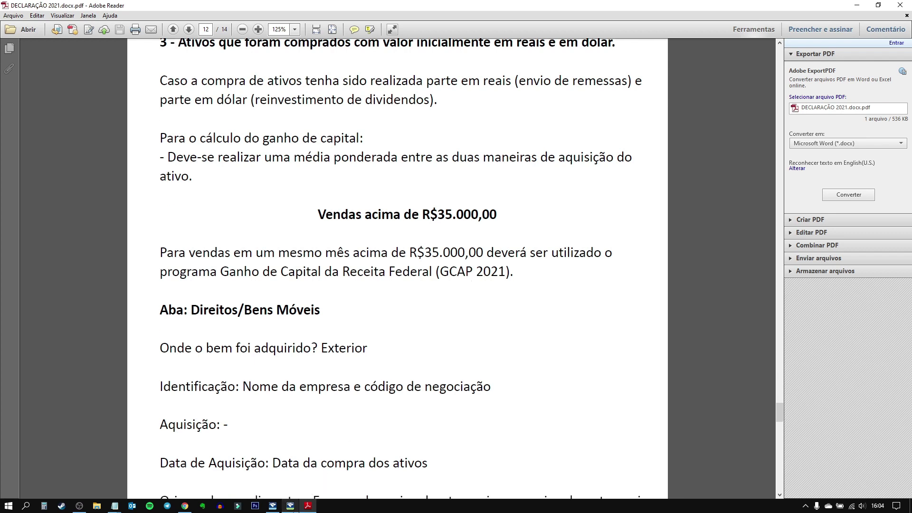
Switch to GCAP 2020 and open the taxpayer's recent demonstrativo
left_click(290, 505)
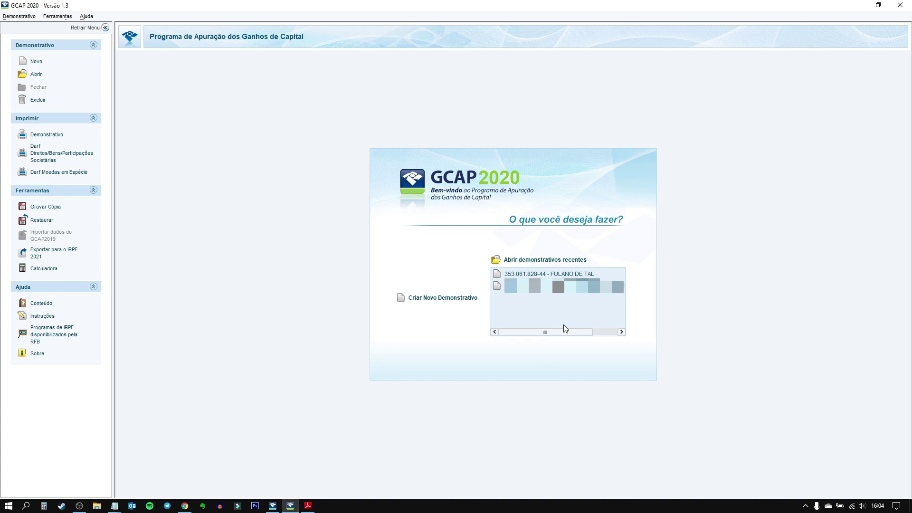
left_click(553, 275)
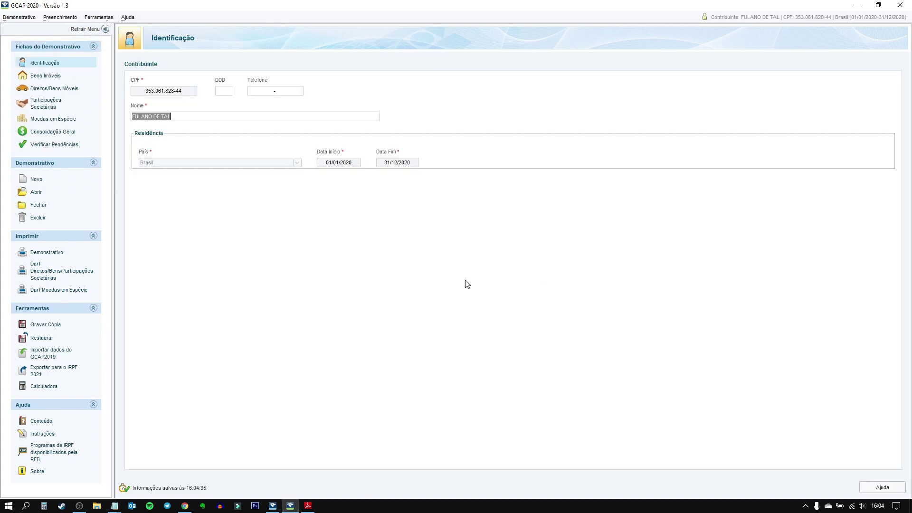
Return to the PDF guide and study how to fill in the acquisition fields of Direitos/Bens Móveis, from purchase location to acquisition cost
left_click(308, 505)
scroll(418, 349, "down", 1)
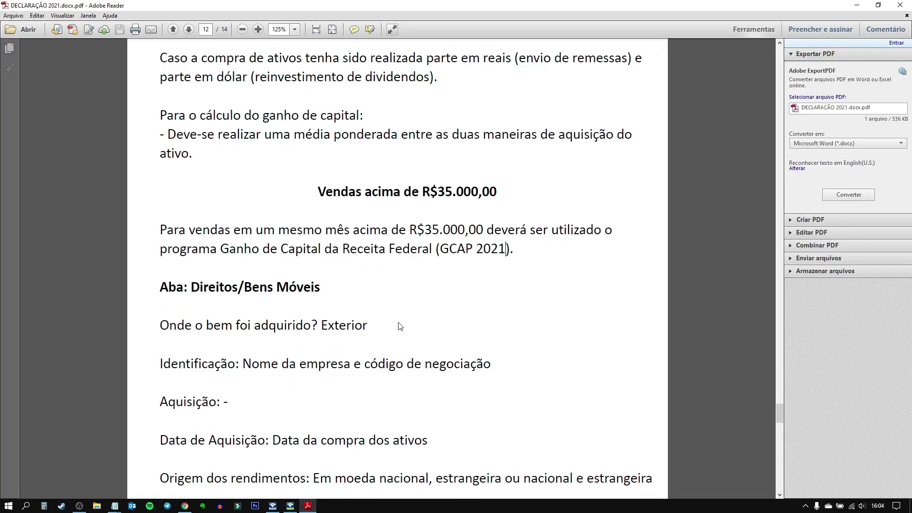
scroll(401, 328, "down", 2)
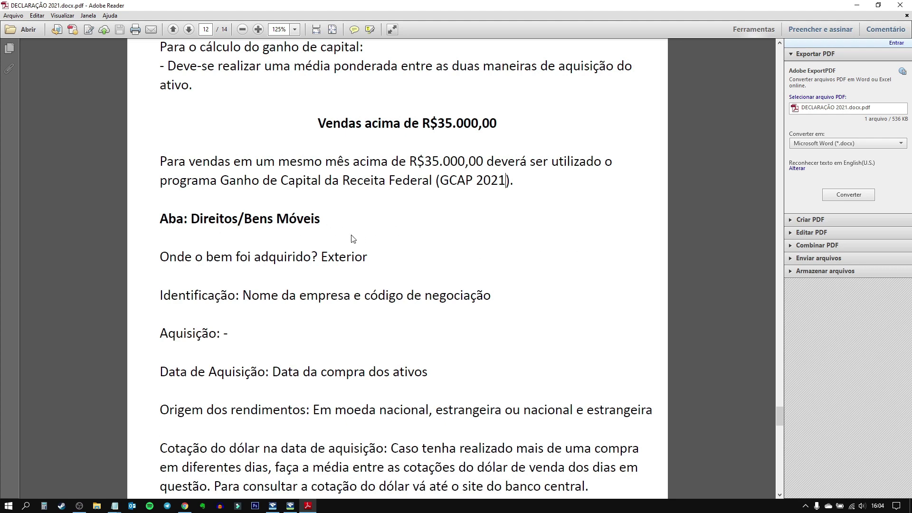
scroll(264, 287, "down", 2)
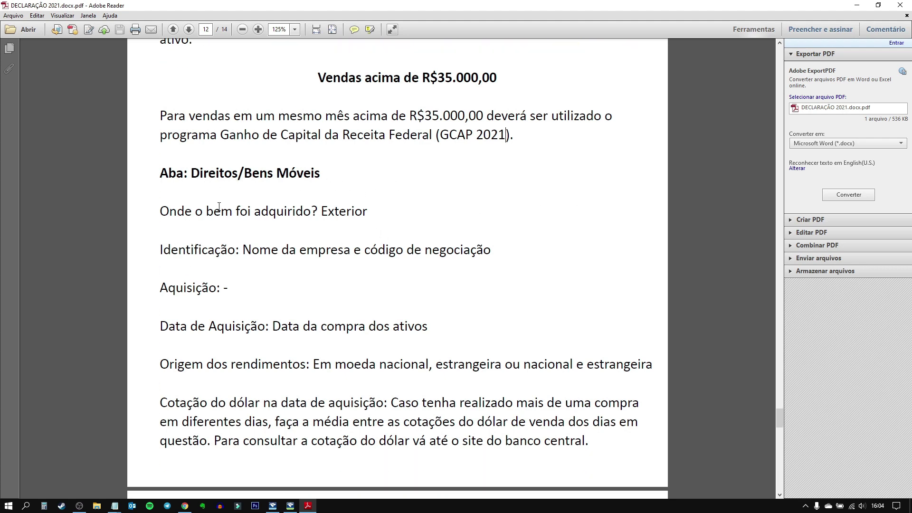
double_click(326, 215)
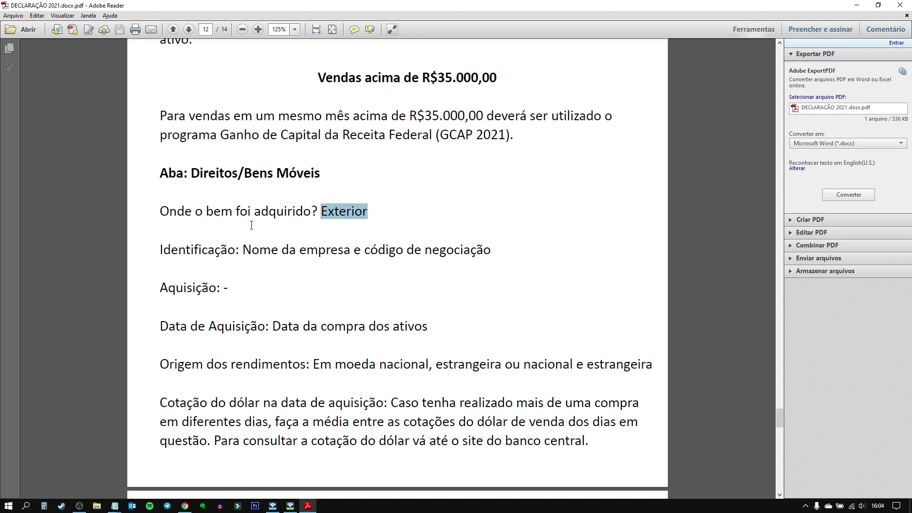
scroll(235, 225, "down", 2)
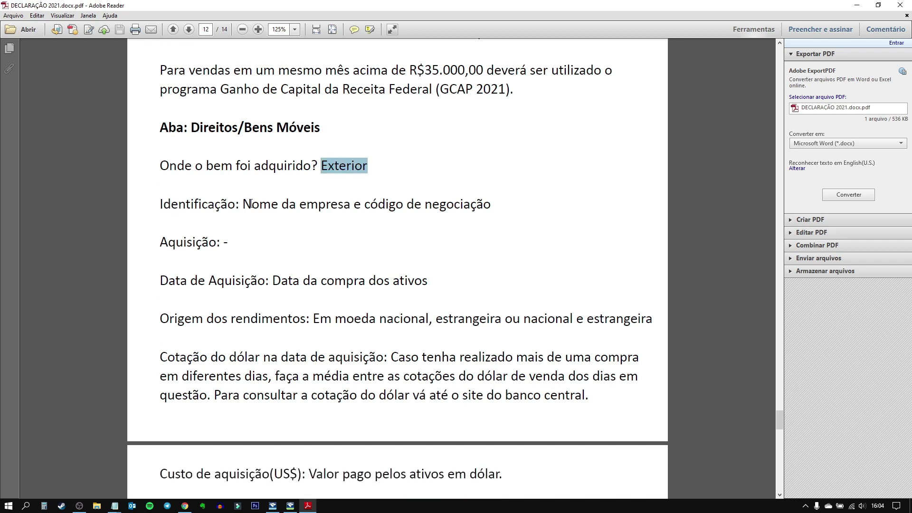
left_click_drag(496, 206, 243, 205)
scroll(190, 219, "down", 2)
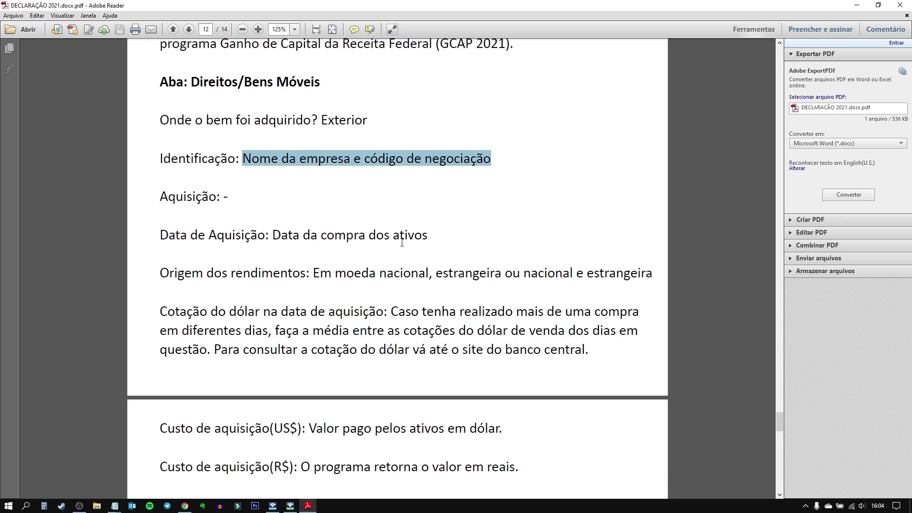
scroll(268, 282, "down", 1)
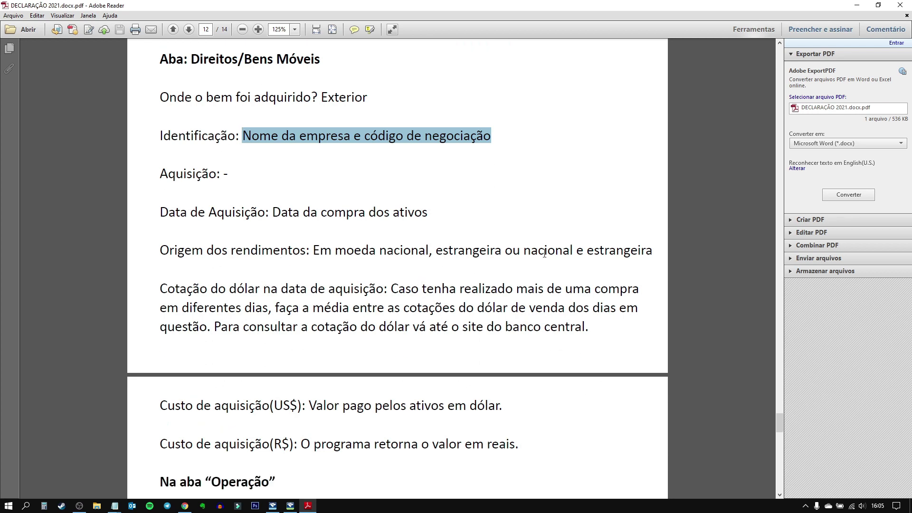
left_click_drag(650, 253, 313, 251)
scroll(220, 275, "down", 2)
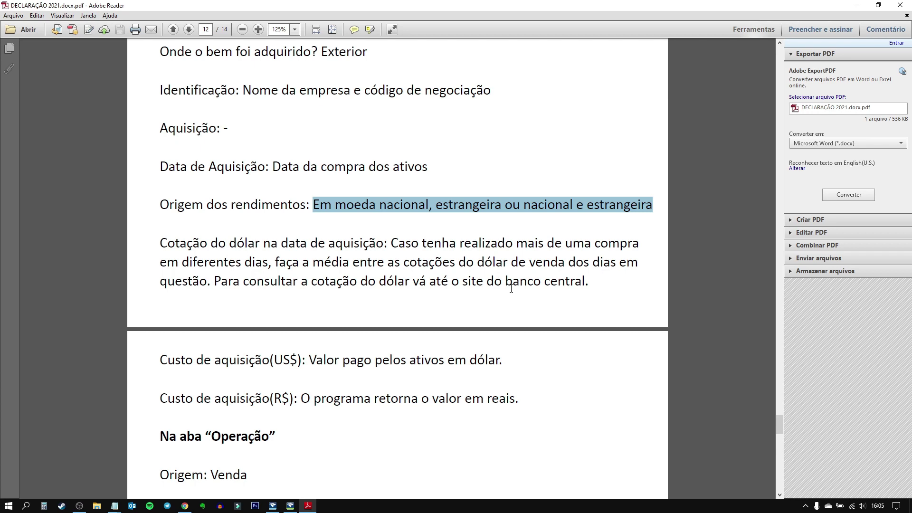
scroll(512, 287, "down", 2)
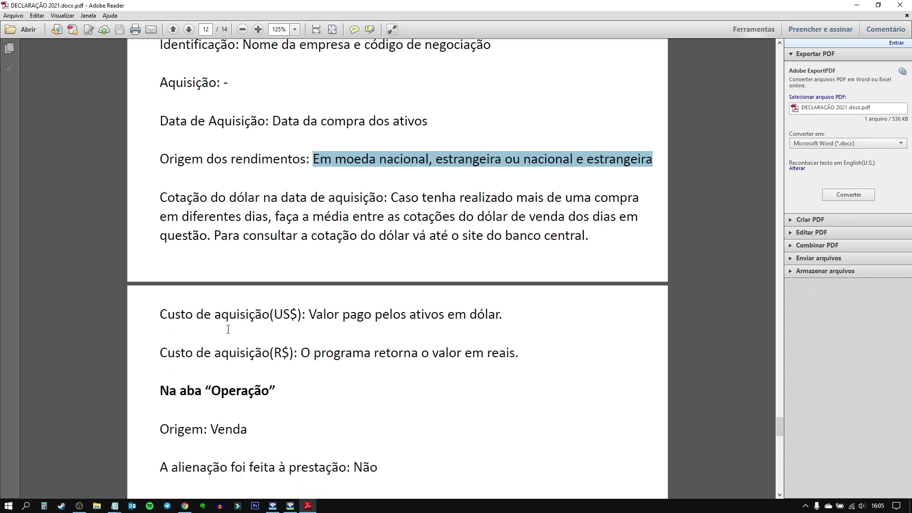
scroll(222, 336, "down", 1)
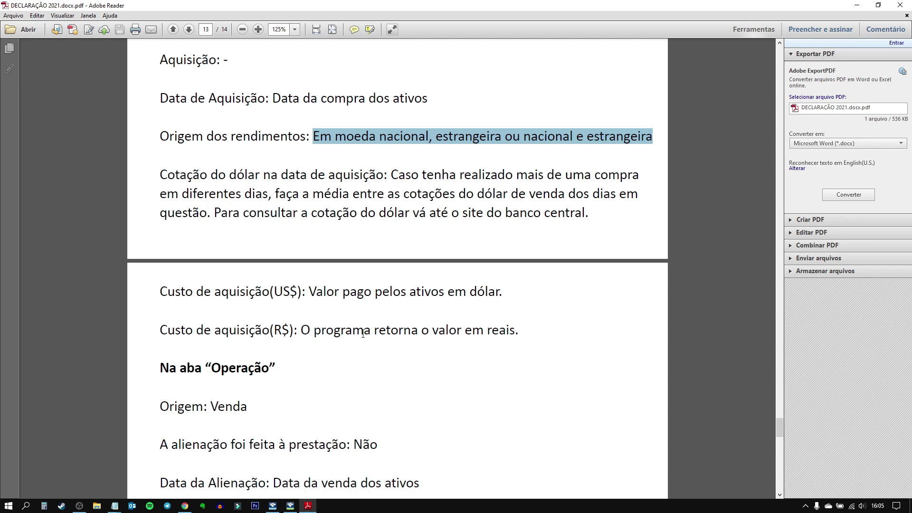
Read the guide's instructions for the Operação section, covering sale origin, instalments, sale date, dollar rate, sale value and brokerage cost
scroll(206, 332, "down", 2)
scroll(267, 324, "down", 2)
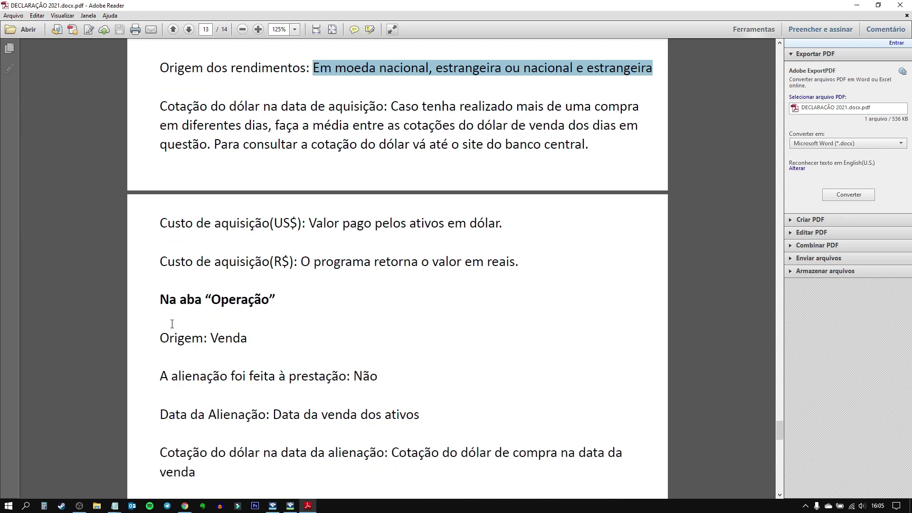
double_click(214, 314)
left_click(169, 353)
scroll(184, 357, "down", 1)
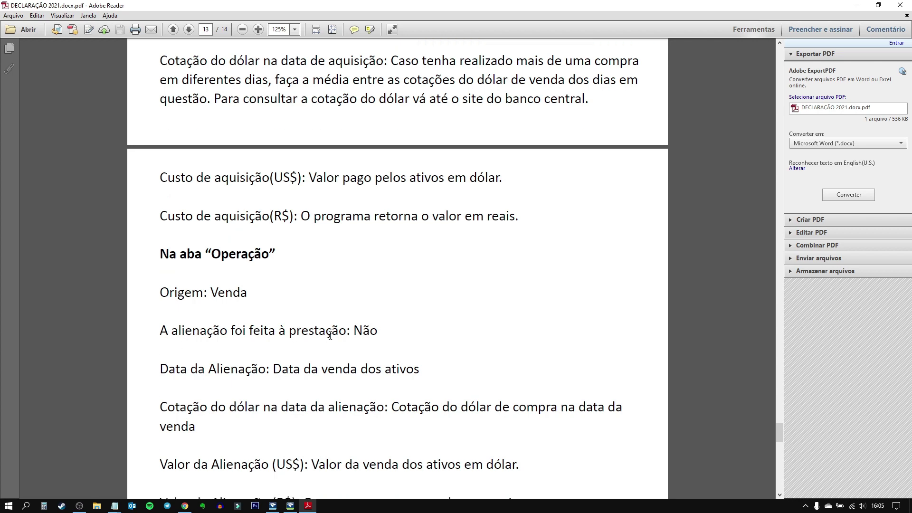
left_click_drag(349, 330, 421, 337)
left_click(445, 349)
scroll(319, 366, "down", 2)
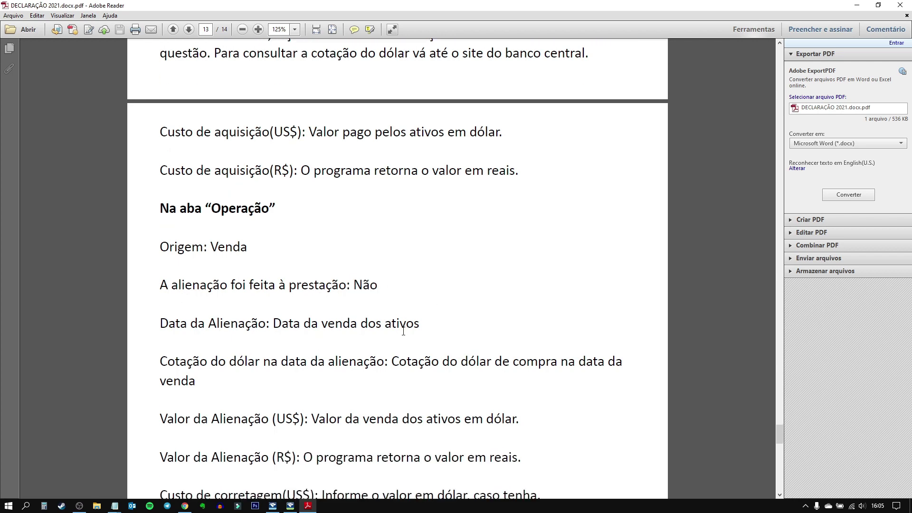
scroll(470, 332, "down", 2)
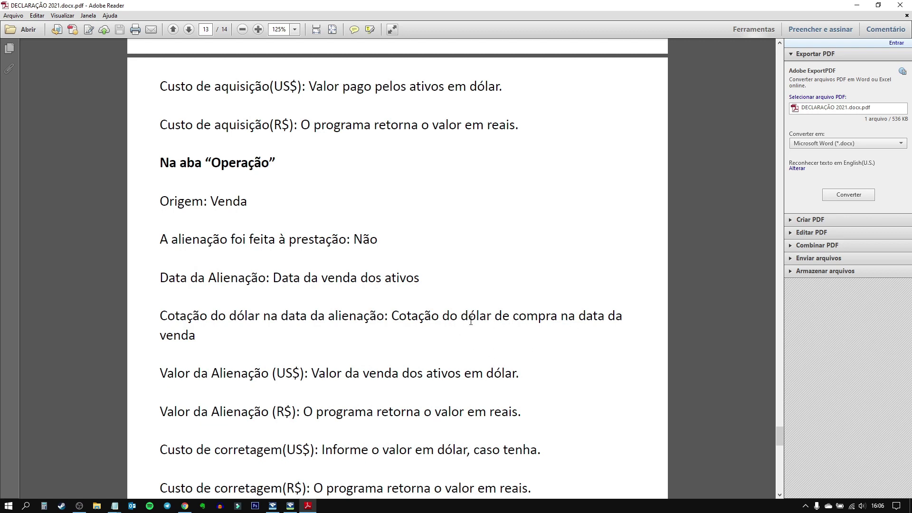
scroll(425, 302, "down", 1)
scroll(150, 371, "down", 2)
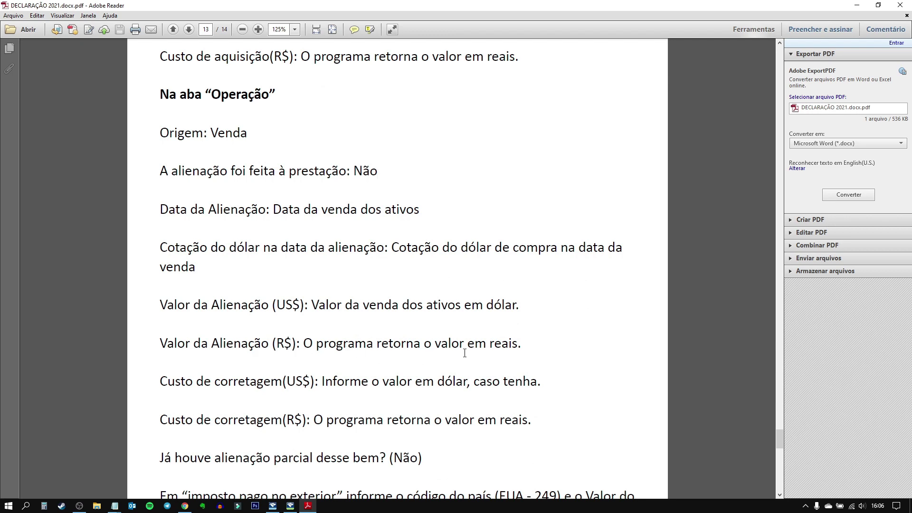
scroll(367, 331, "down", 1)
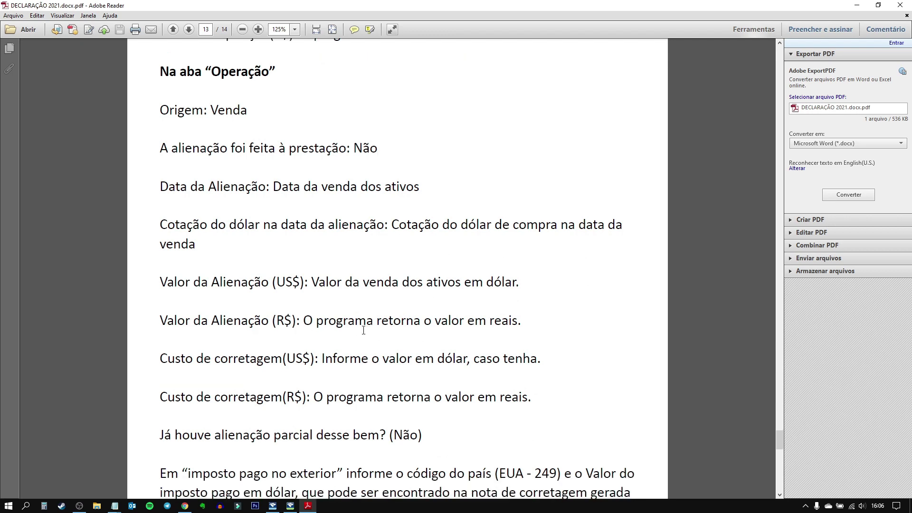
left_click_drag(323, 359, 542, 366)
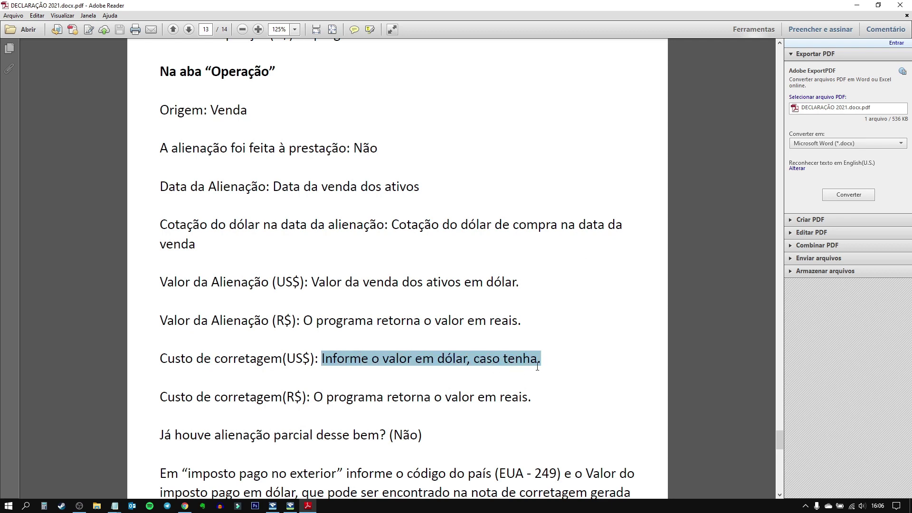
left_click(576, 371)
scroll(342, 371, "down", 2)
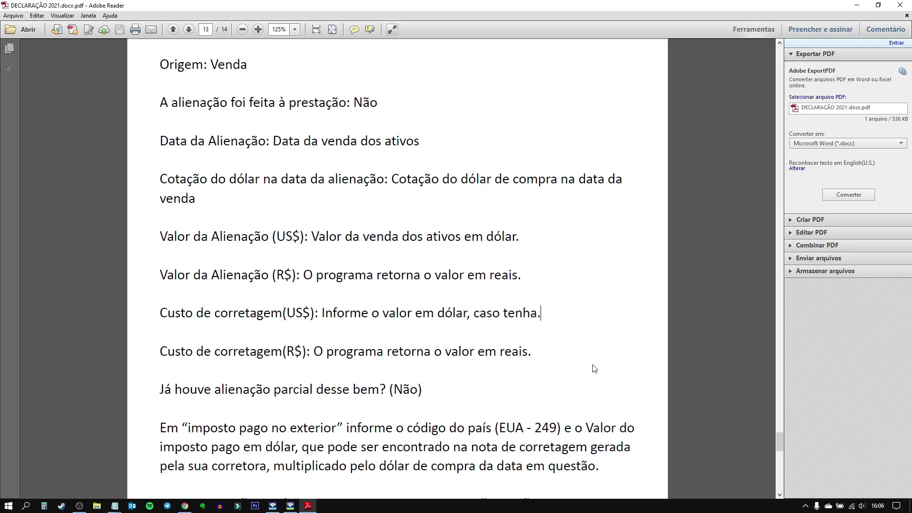
Read the guide's instructions on prior partial sales and on declaring tax paid abroad with the country code
scroll(333, 375, "down", 1)
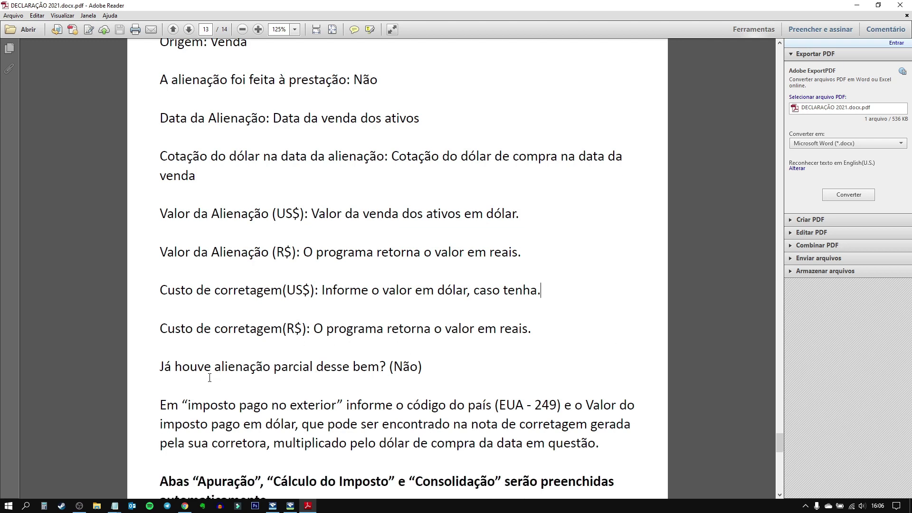
left_click_drag(423, 366, 388, 367)
left_click(454, 374)
scroll(452, 373, "down", 3)
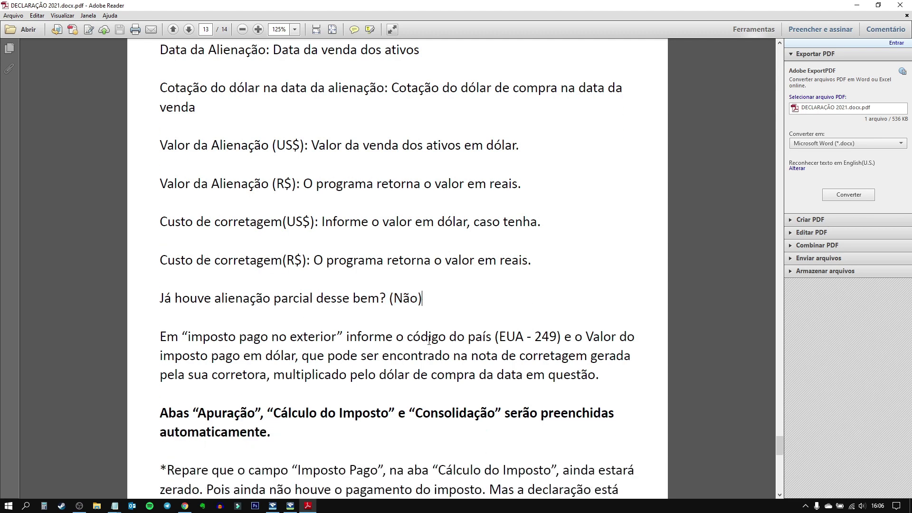
left_click_drag(541, 337, 556, 335)
scroll(375, 362, "down", 1)
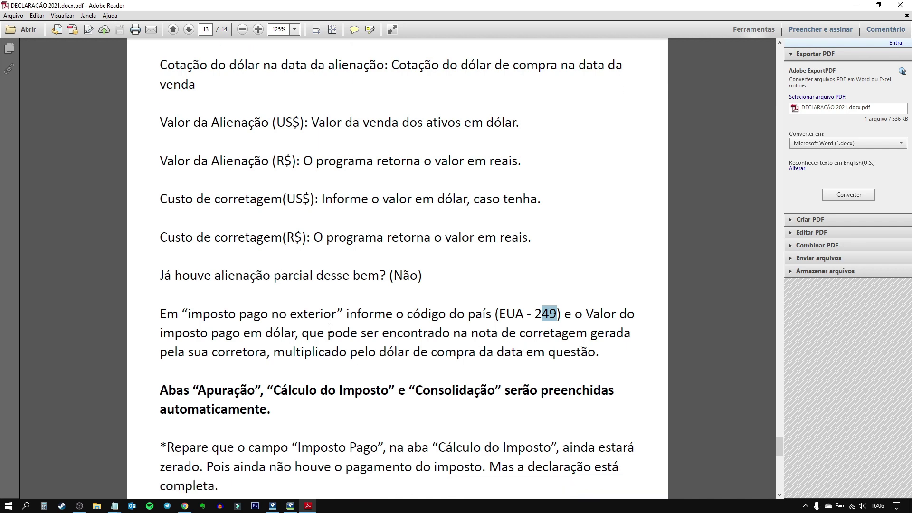
scroll(307, 335, "up", 3)
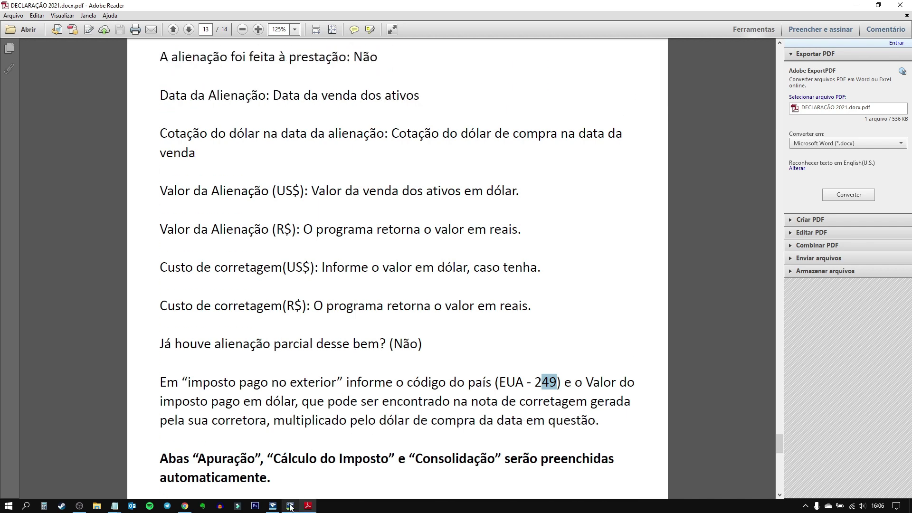
Switch to GCAP 2020 and create a new Direitos/Bens Móveis record with Exterior as the place of acquisition
mouse_move(290, 508)
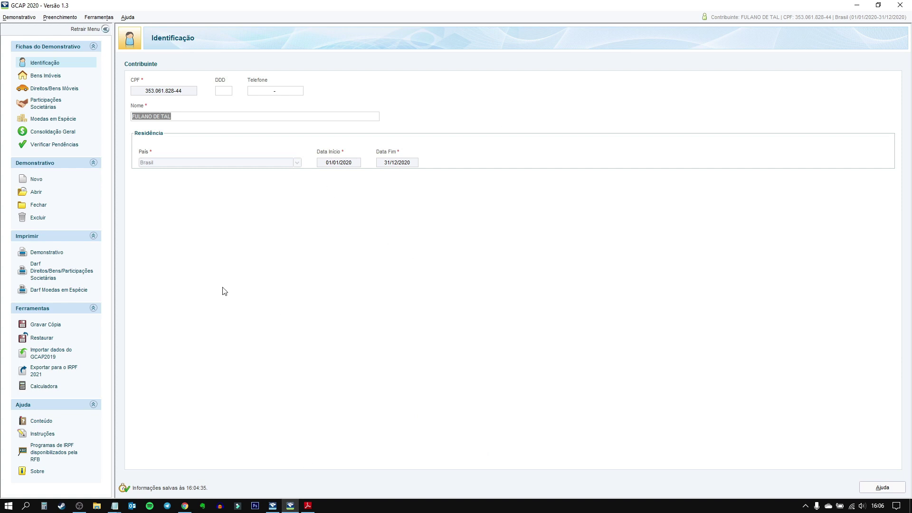
left_click(48, 90)
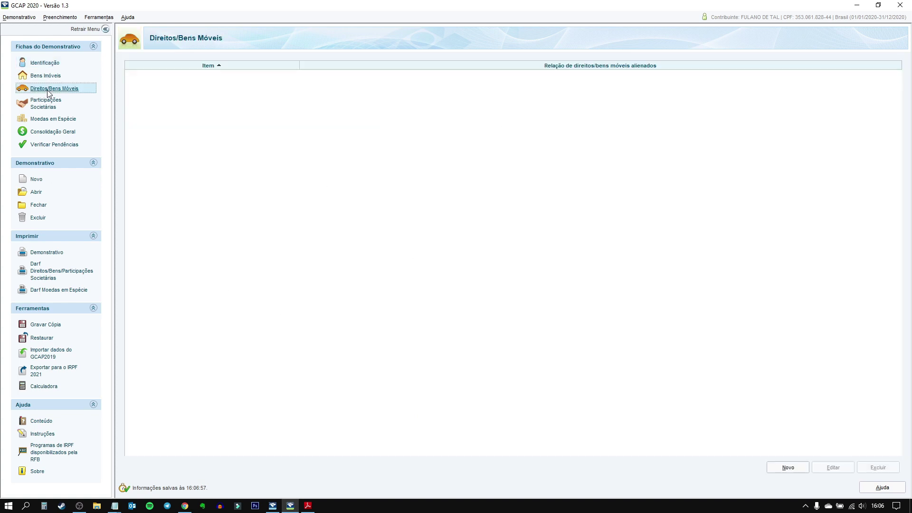
left_click(792, 466)
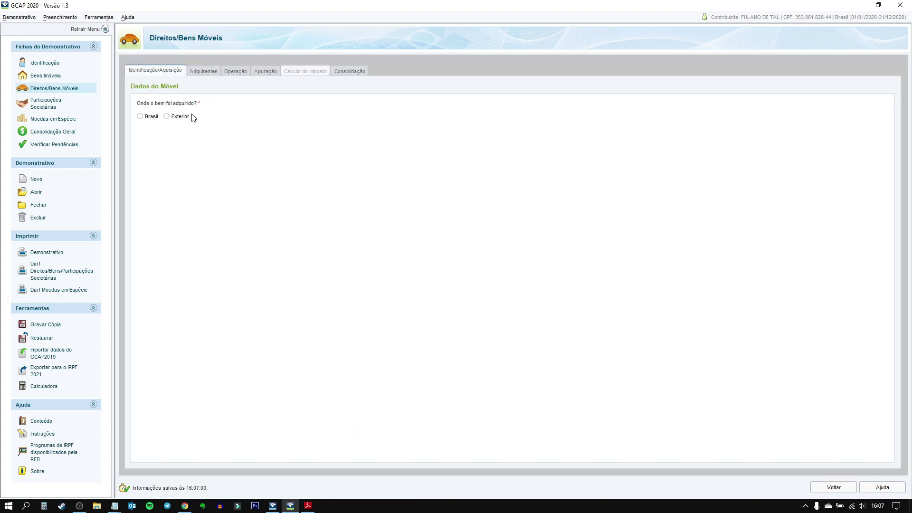
left_click(169, 118)
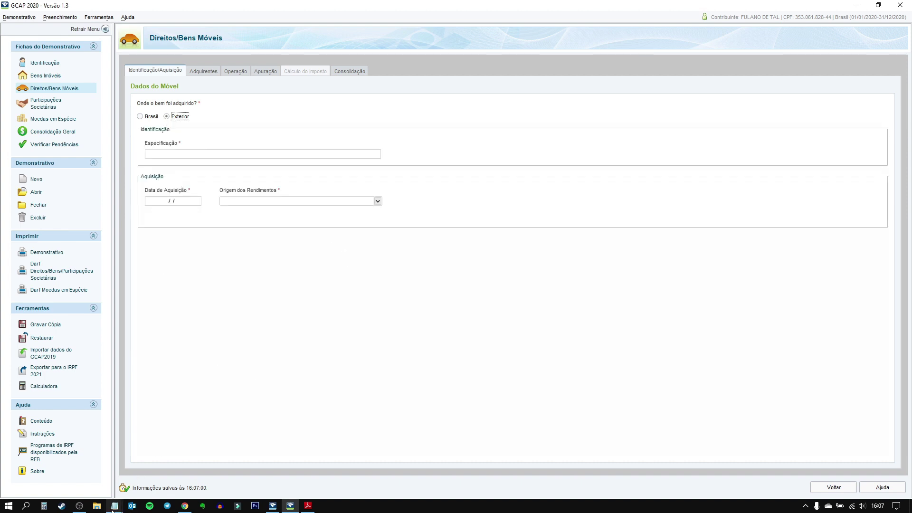
Bring up the MSFT notes in Notepad and place them beside the acquisition fields to consult the trade data
mouse_move(113, 509)
left_click(98, 483)
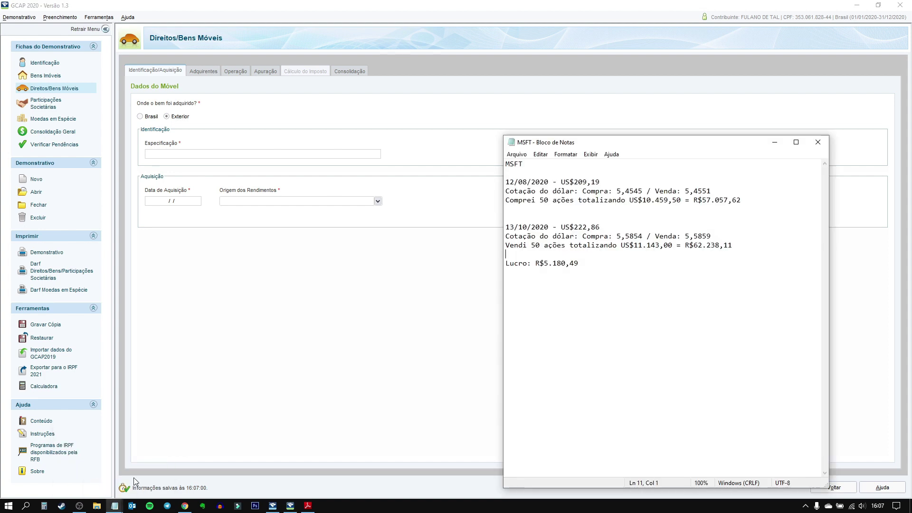
left_click_drag(690, 146, 708, 119)
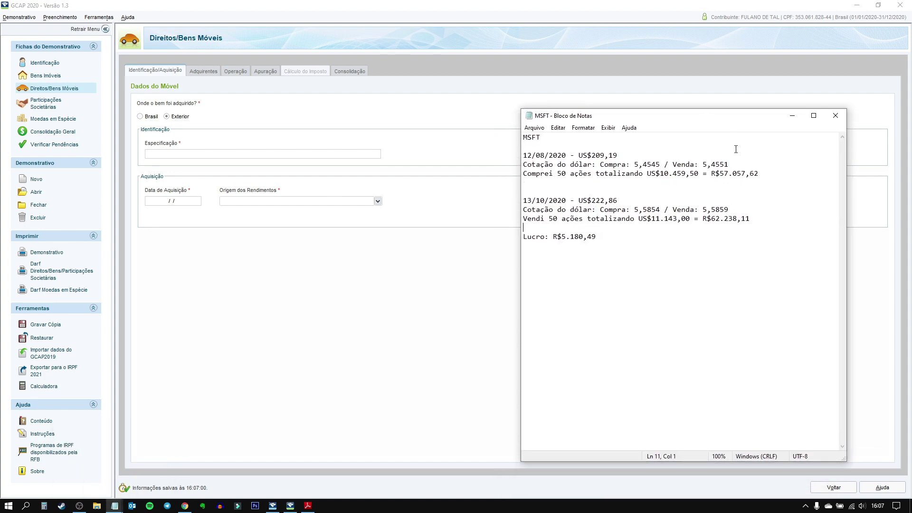
Review the purchase, sale and profit lines in the MSFT notes
left_click_drag(525, 141, 651, 174)
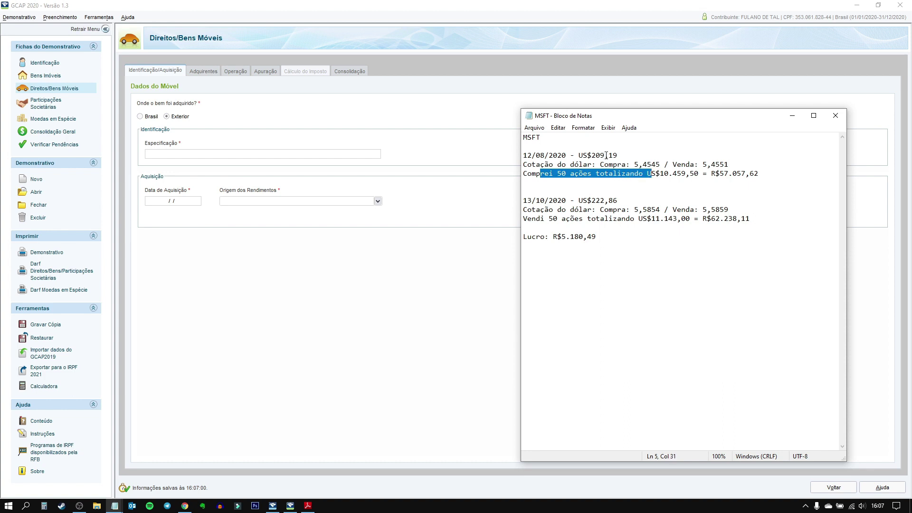
left_click(660, 173)
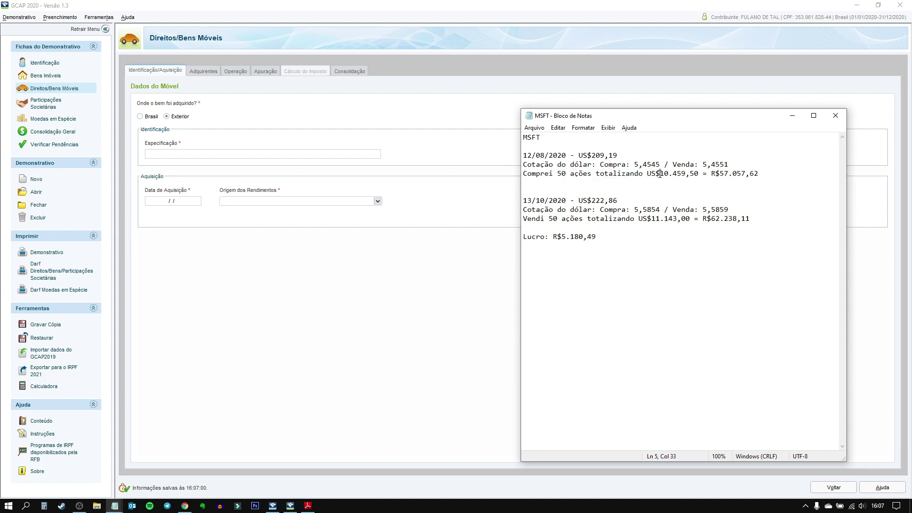
left_click(695, 174)
left_click_drag(714, 175, 764, 175)
left_click_drag(525, 202, 619, 200)
left_click_drag(712, 219, 751, 223)
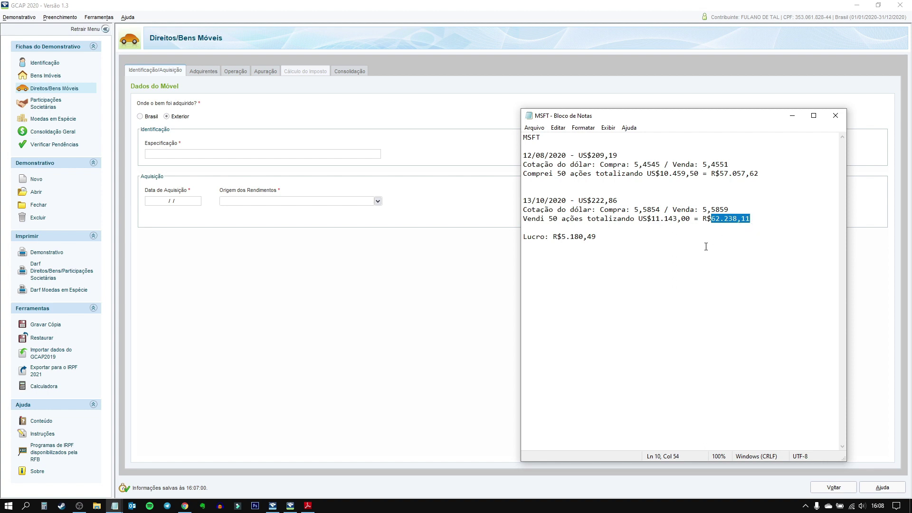
left_click(724, 218)
left_click_drag(553, 236, 605, 242)
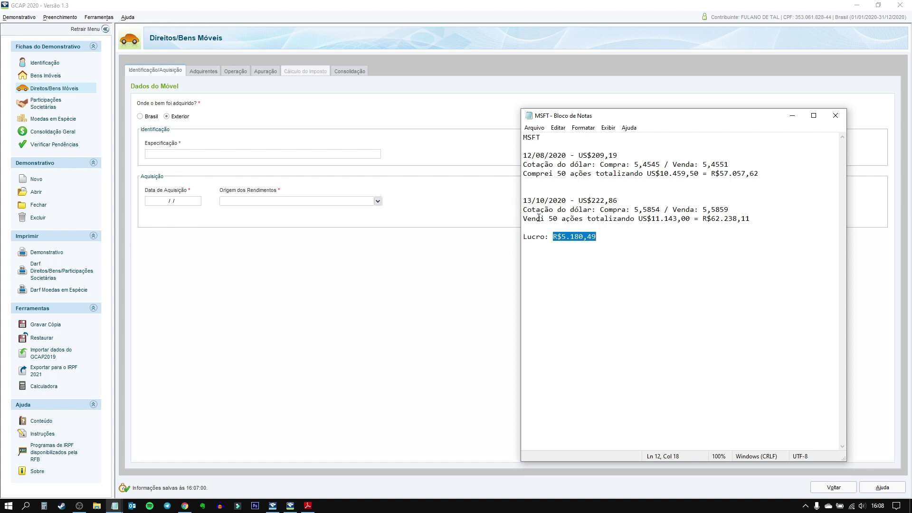
Enter the asset specification 50 AÇÕES DA MICROSOFT. CÓDIGO DE NEGOCIAÇÃO "MSFT" and set its acquisition date to 12/08/2020, taken from the notes
left_click(184, 156)
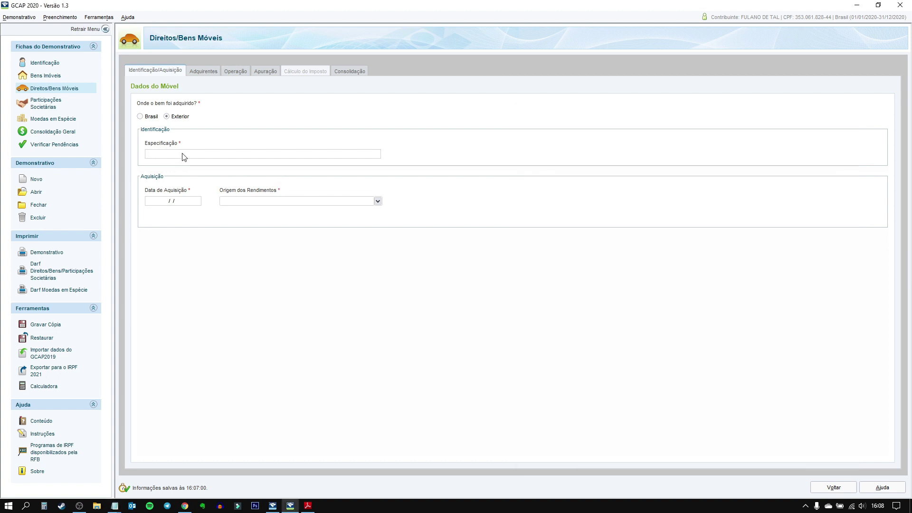
type("50 AÇÕES DA MICROSOFT. CÓDIGO DE NEGOCIAÇÃO \"MSFT\"")
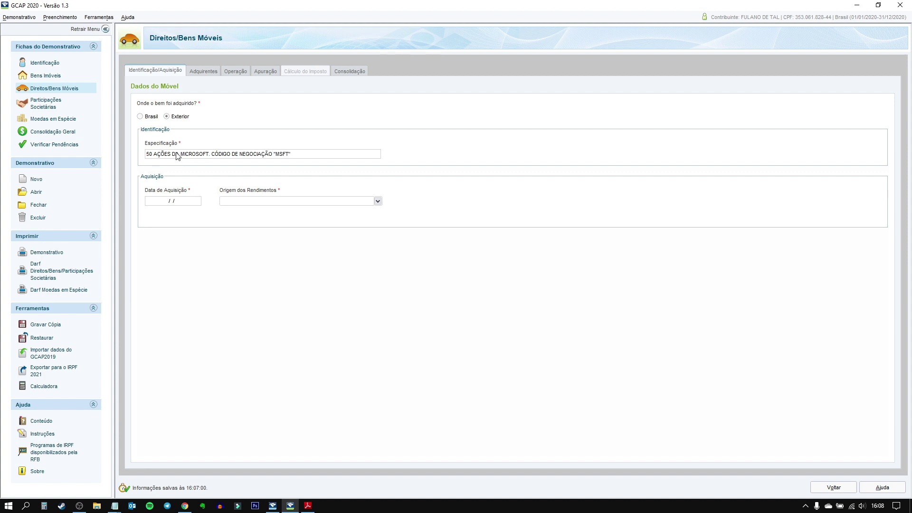
left_click(167, 203)
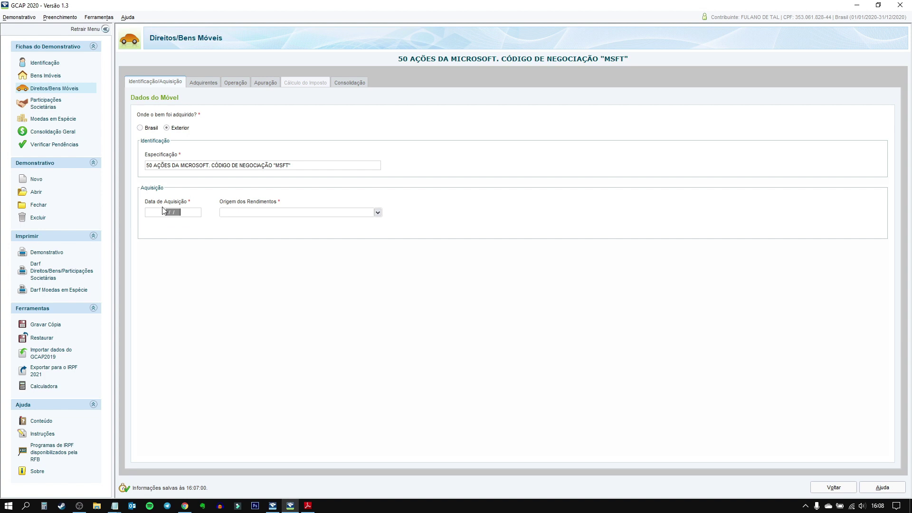
left_click(108, 501)
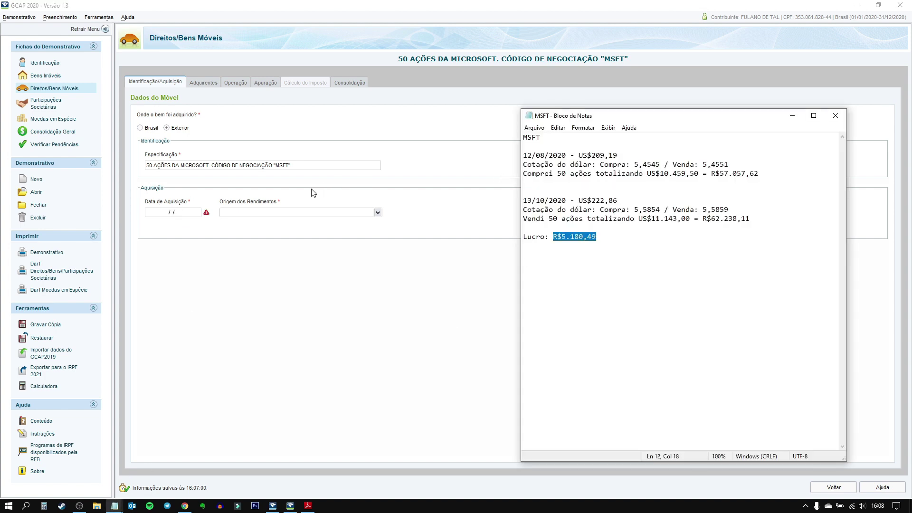
left_click(161, 213)
type("12082020")
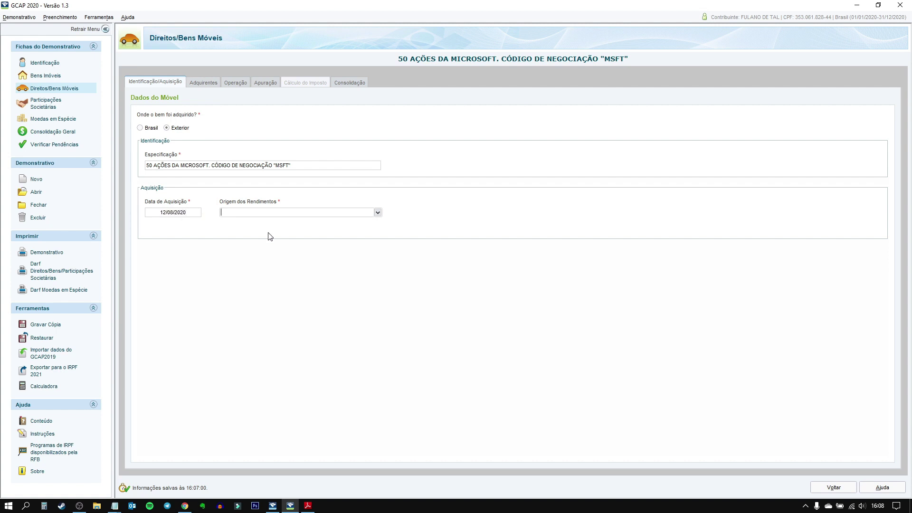
Set the income origin to Rendimentos auferidos em moeda nacional and the acquisition-date dollar rate to 5,4551, the selling quote in the notes
left_click(377, 213)
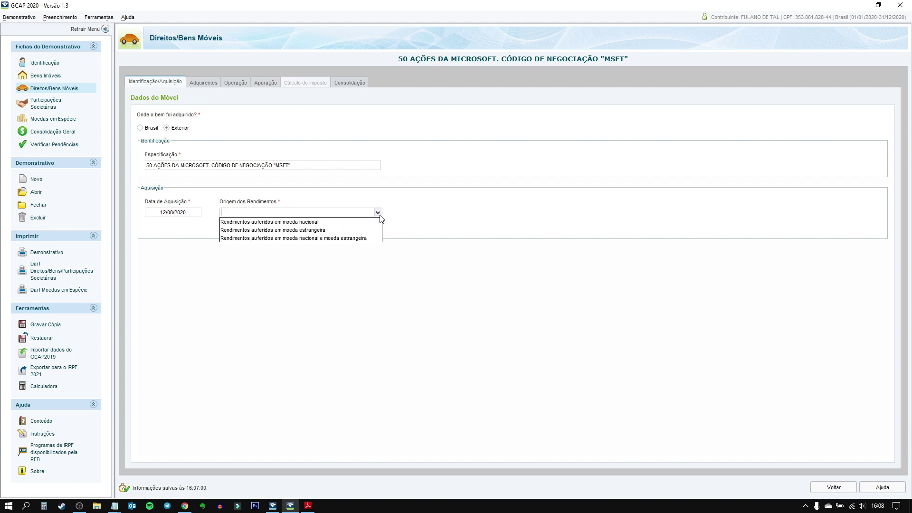
left_click(354, 224)
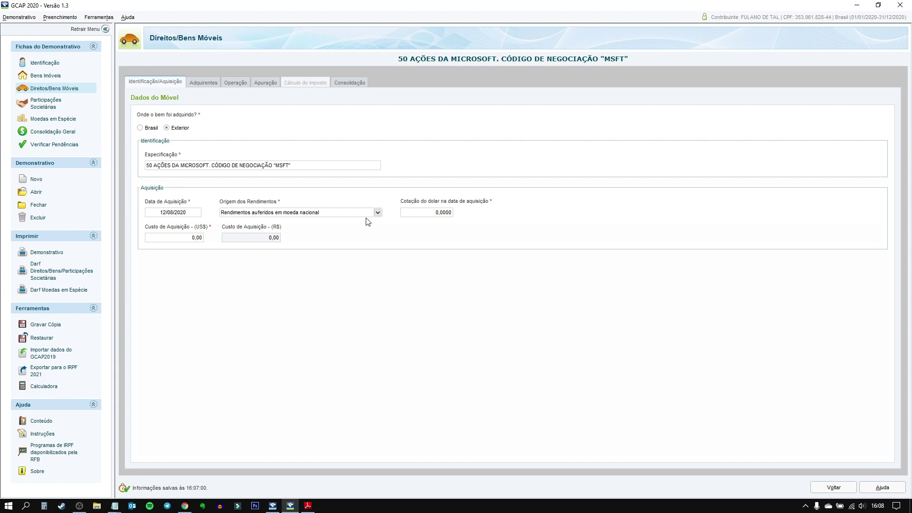
key("Tab")
left_click(442, 211)
left_click_drag(435, 213, 454, 214)
left_click(115, 505)
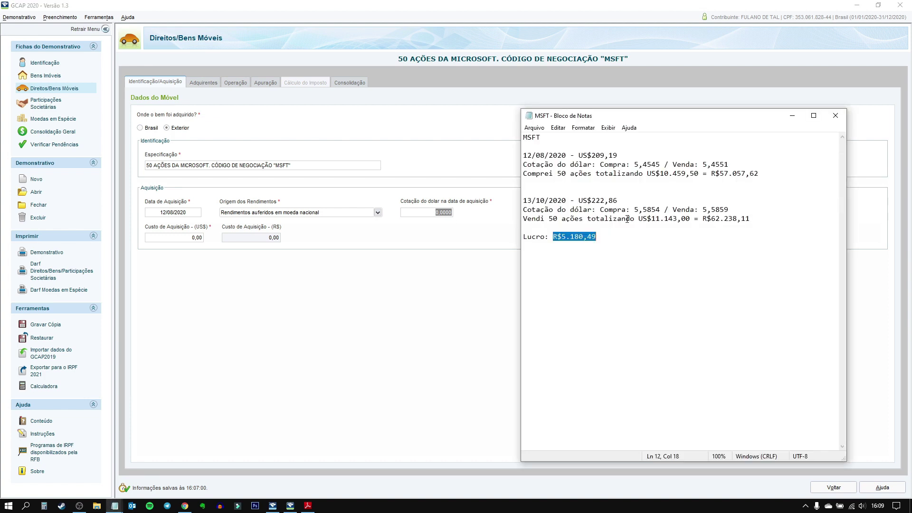
left_click(442, 216)
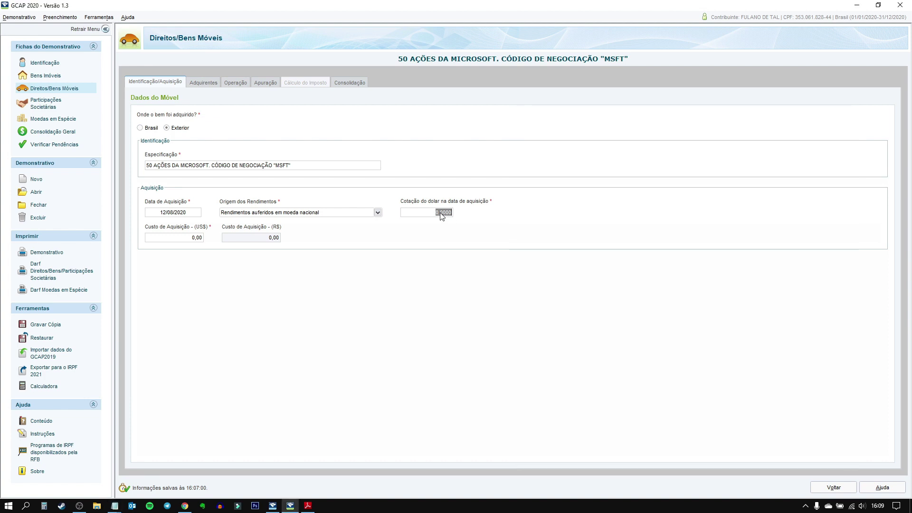
type("5,4551")
key("Tab")
Set the acquisition cost to US$ 10.459,50 from the MSFT notes and compare the converted cost in reais with them
left_click(114, 505)
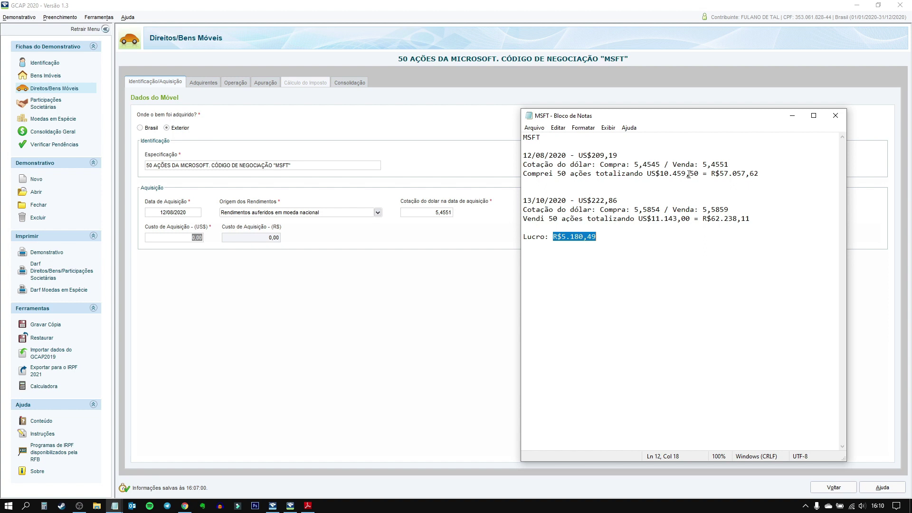
left_click(192, 241)
type("10.459,50")
key("Tab")
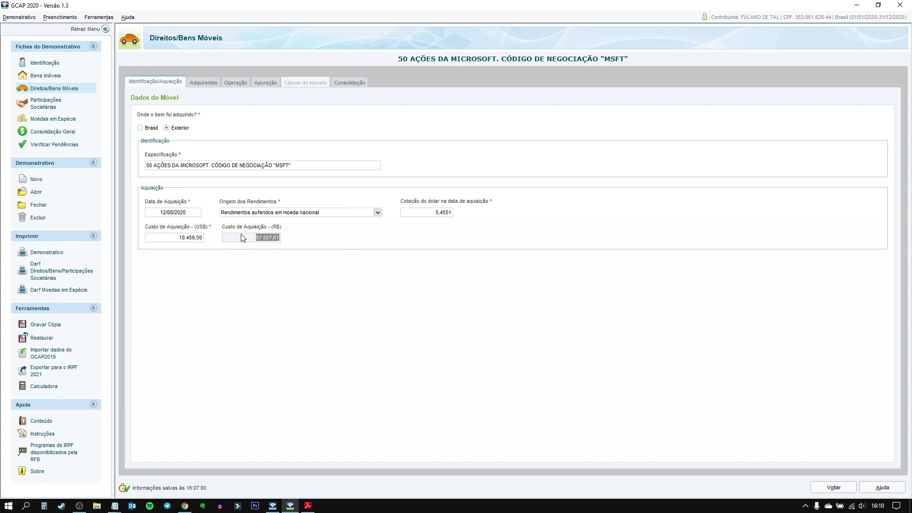
mouse_move(114, 505)
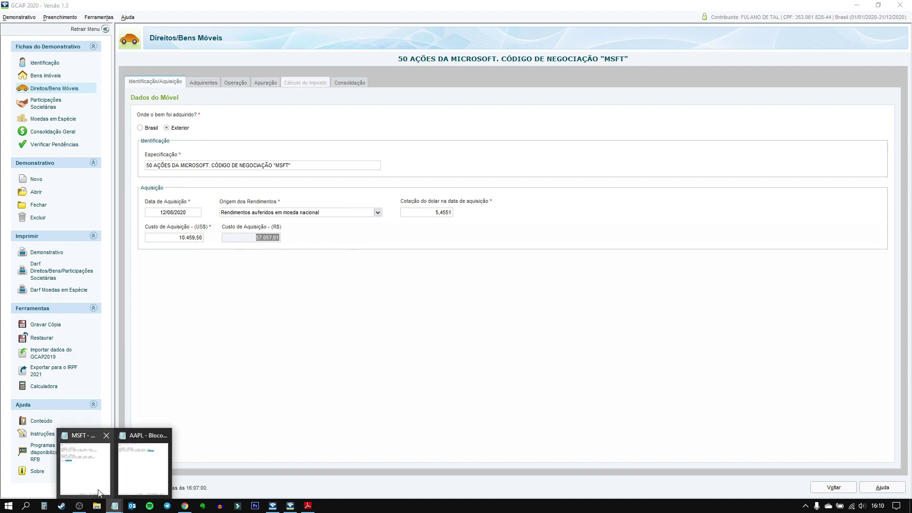
left_click(88, 459)
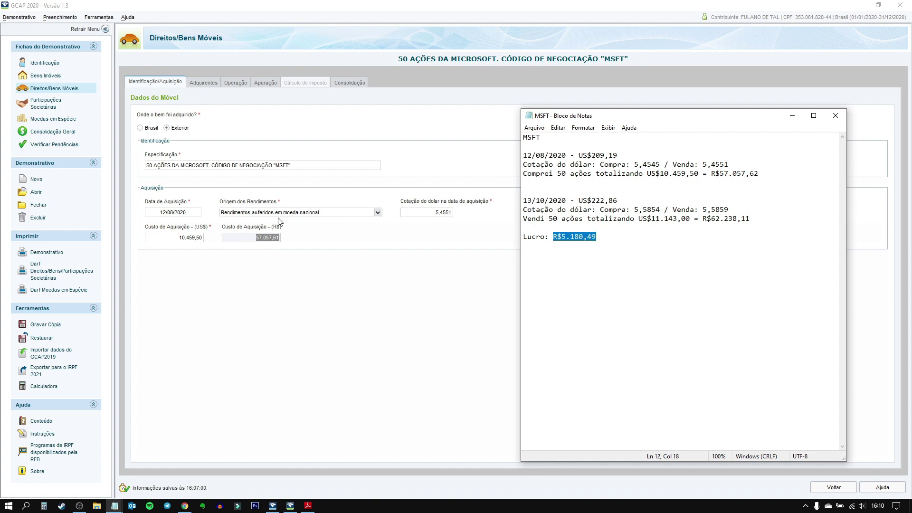
left_click(284, 246)
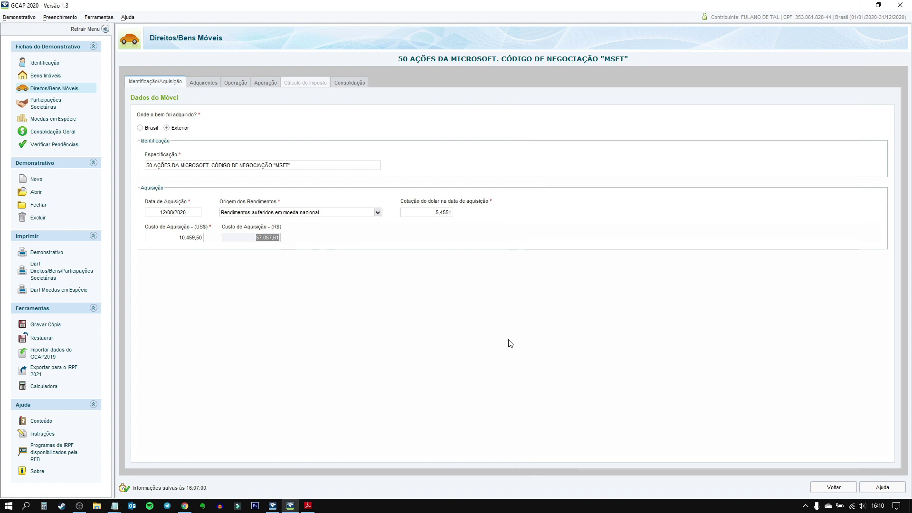
In the Operação section, record a Venda not made in instalments, with 13/10/2020 as the sale date from the notes
left_click(235, 82)
left_click(301, 129)
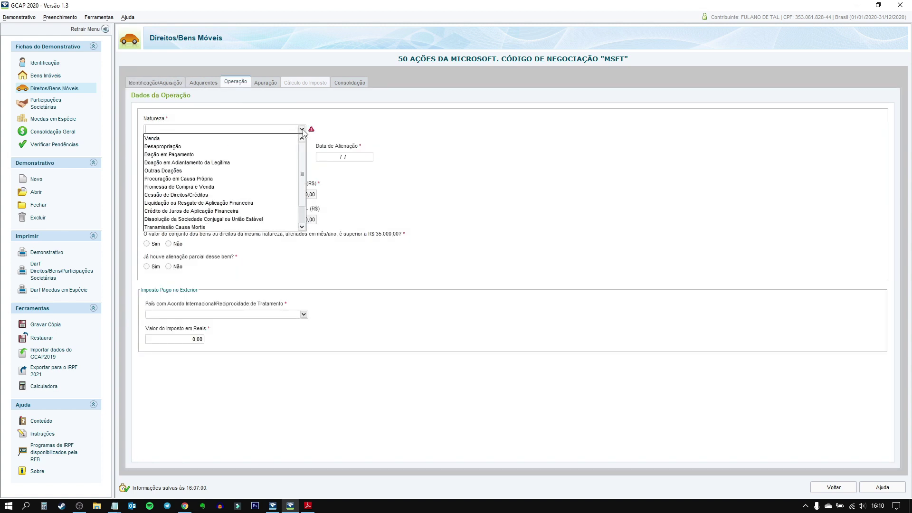
left_click(180, 139)
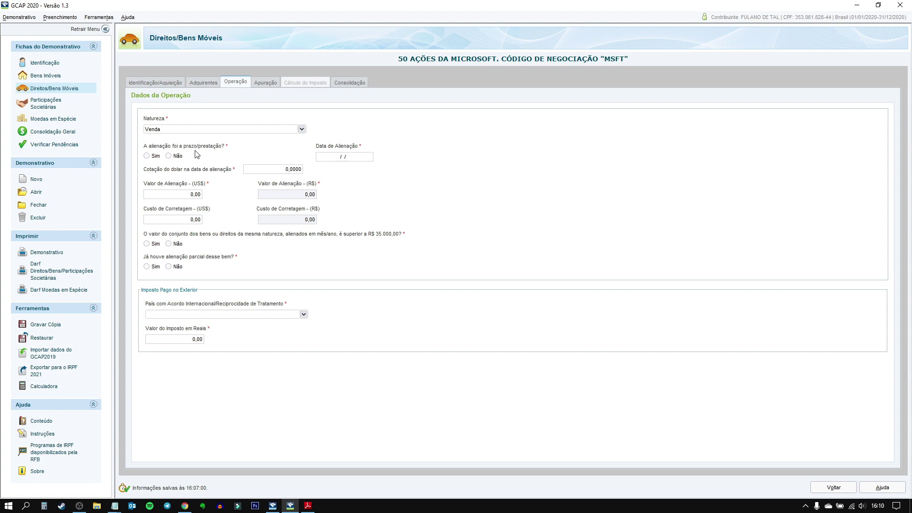
left_click(169, 157)
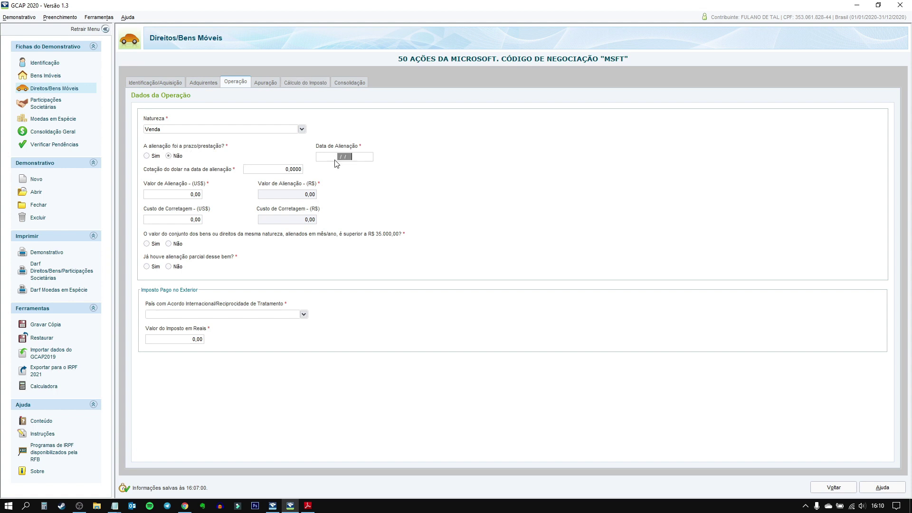
mouse_move(115, 505)
left_click(97, 478)
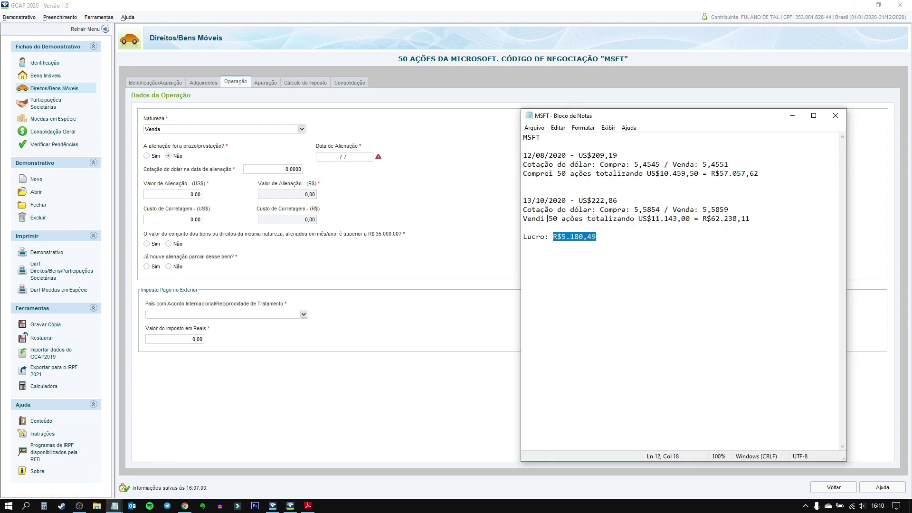
left_click(334, 157)
type("13102020")
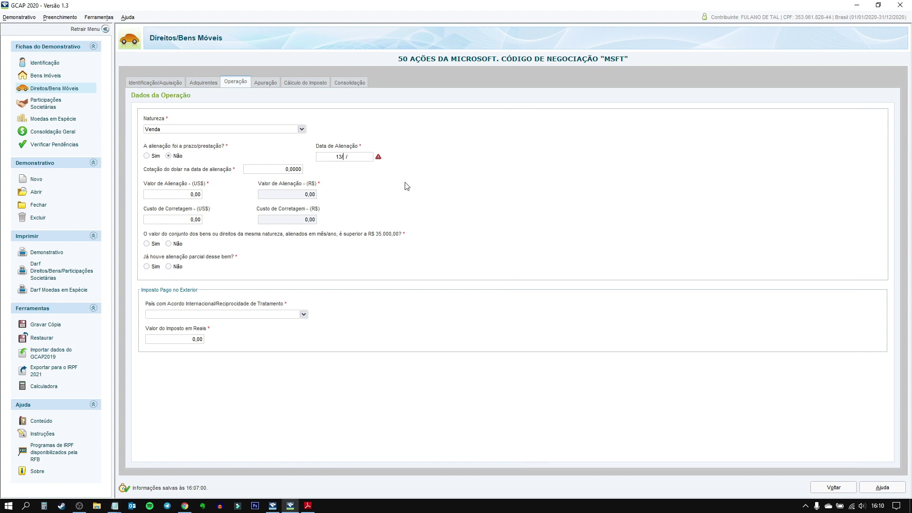
key("Tab")
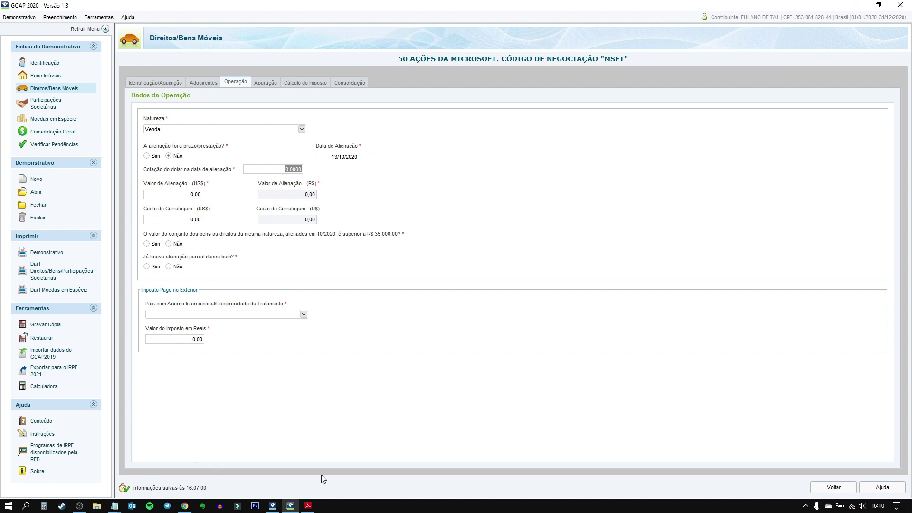
Set the dollar rate on the sale date to 5,5854, the buying quote in the MSFT notes
mouse_move(114, 507)
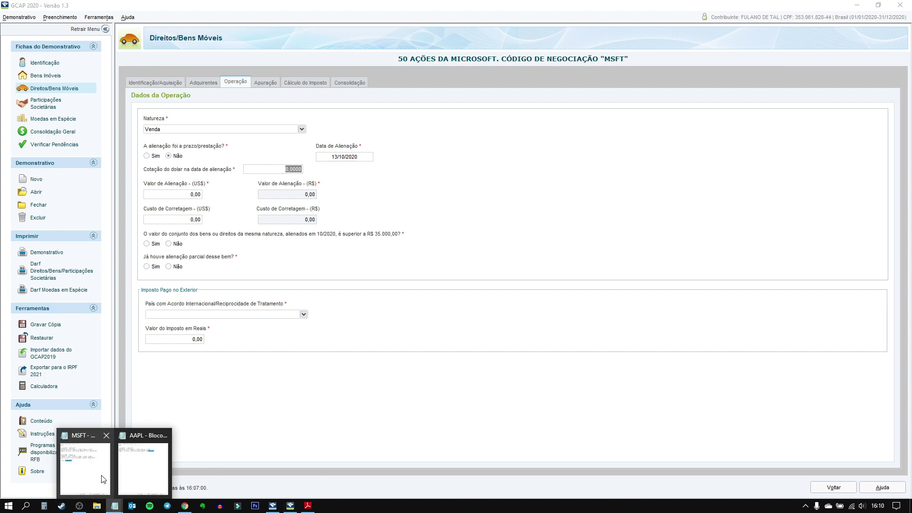
left_click(81, 455)
left_click_drag(634, 209, 661, 209)
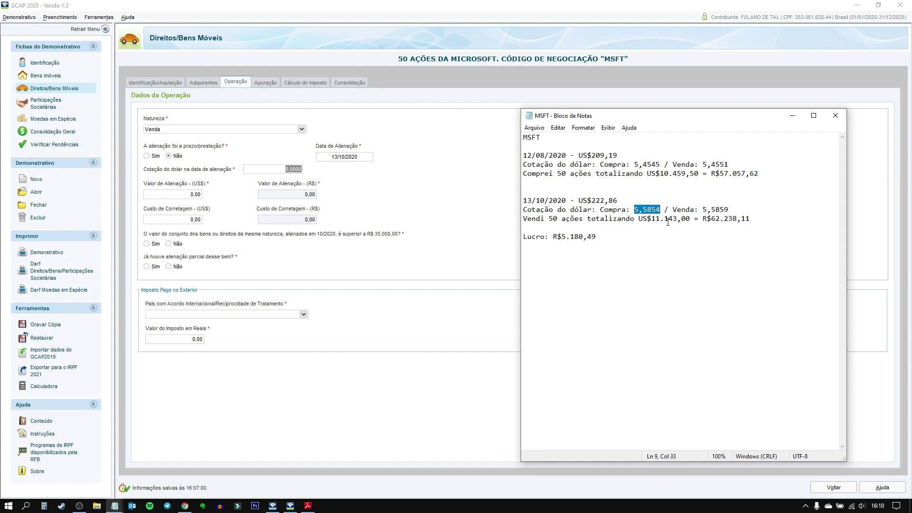
left_click(271, 170)
type("5,5854")
key("Tab")
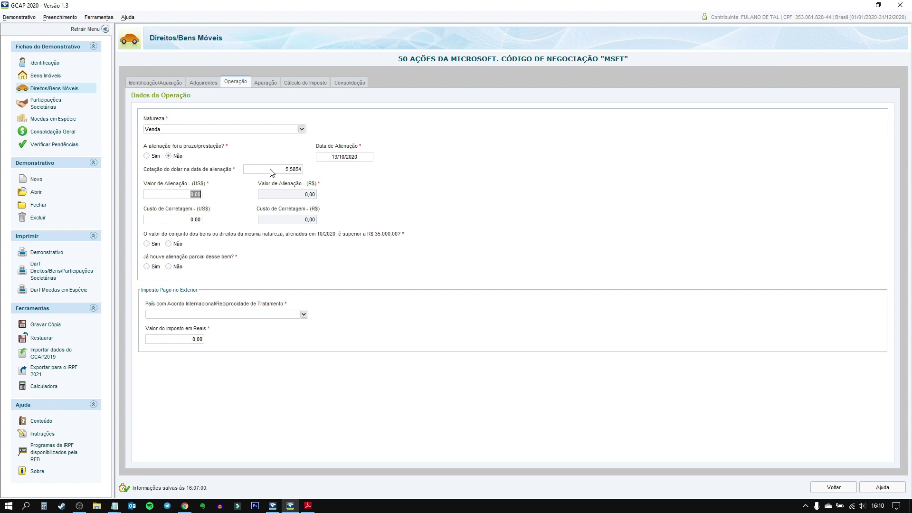
Set the sale value to US$ 11.143,00 from the MSFT notes and compare the converted amount in reais with them
mouse_move(114, 506)
left_click(148, 463)
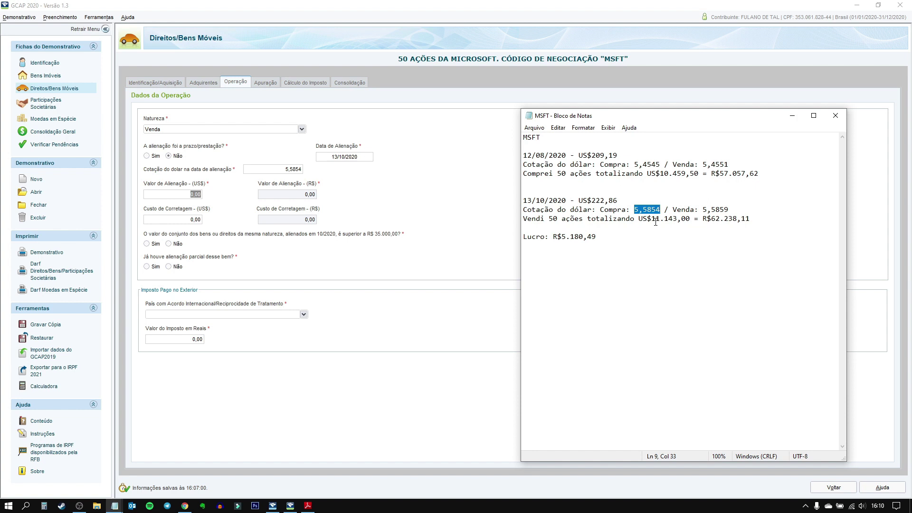
left_click_drag(655, 219, 670, 222)
left_click(183, 198)
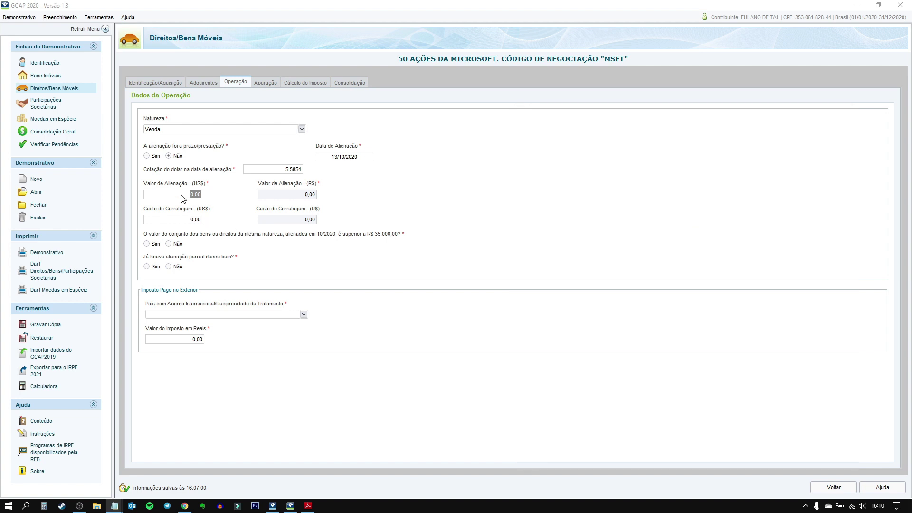
type("11143")
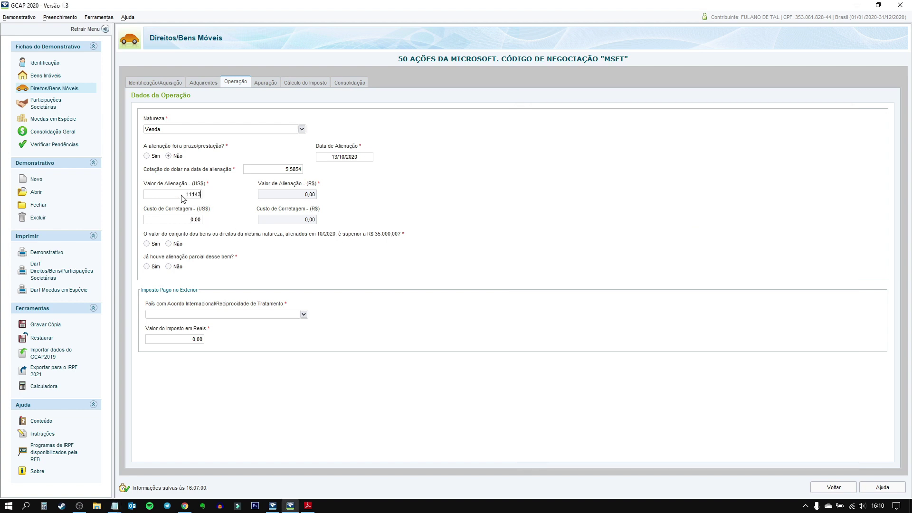
key("Tab")
mouse_move(120, 506)
left_click(148, 456)
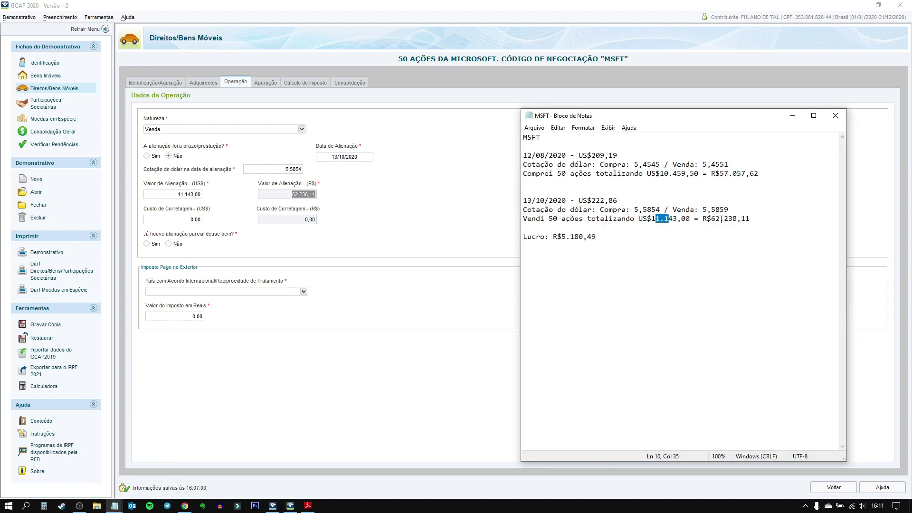
left_click(394, 238)
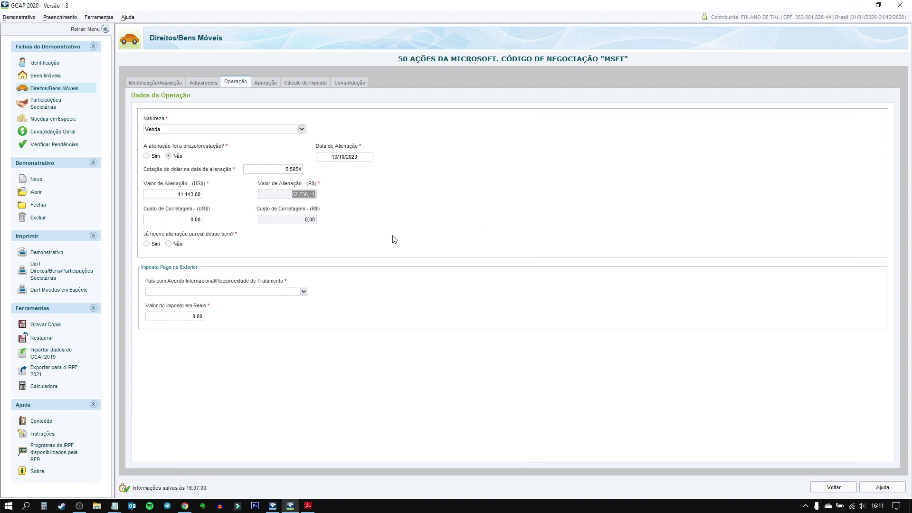
Answer Não to the prior partial sale question and choose 249 - Estados Unidos as the country for tax paid abroad
left_click(184, 221)
left_click(168, 244)
left_click(303, 292)
scroll(275, 346, "down", 4)
scroll(195, 346, "down", 2)
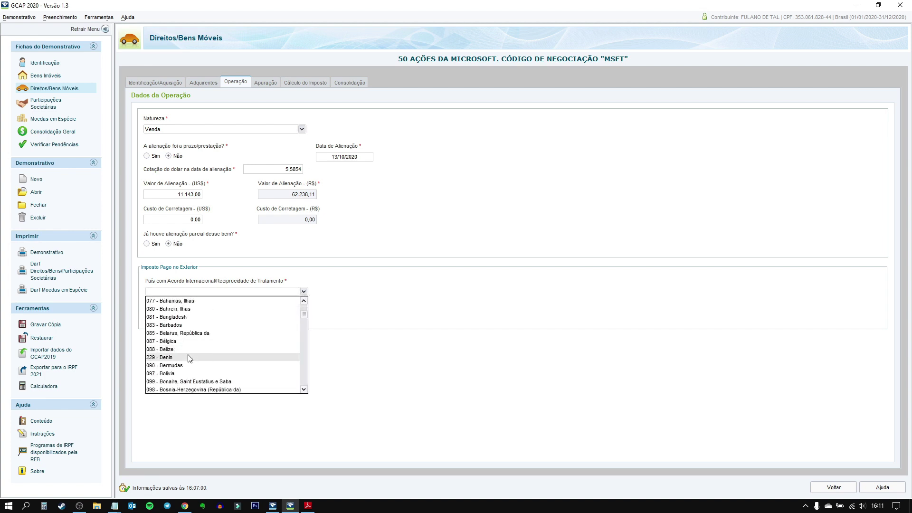
scroll(185, 361, "up", 3)
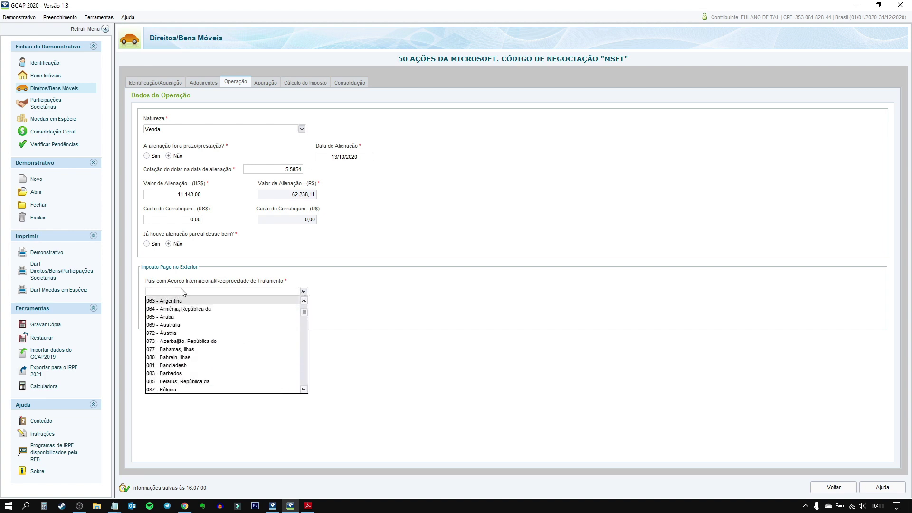
type("249")
left_click(165, 300)
left_click(201, 318)
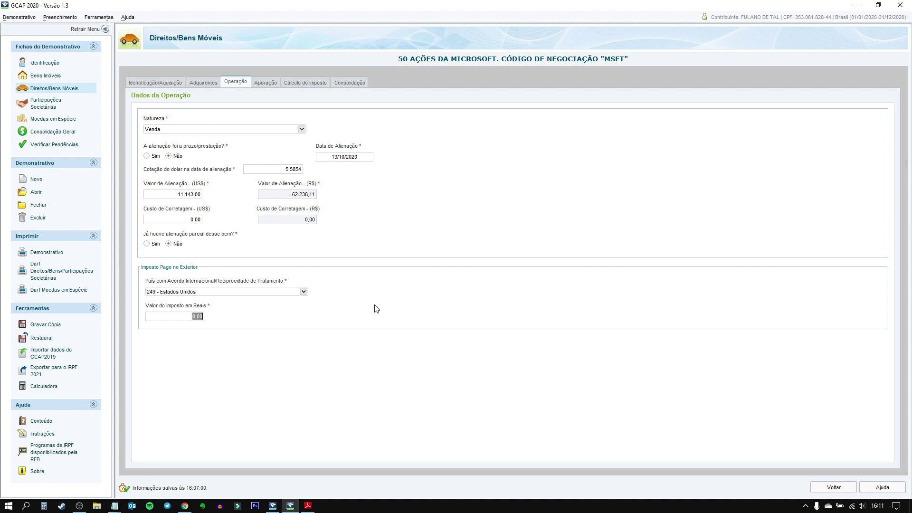
Set the tax paid abroad to R$ 120 and check the guide's instructions for that field and the automatically filled sections
type("120")
key("Tab")
left_click(307, 505)
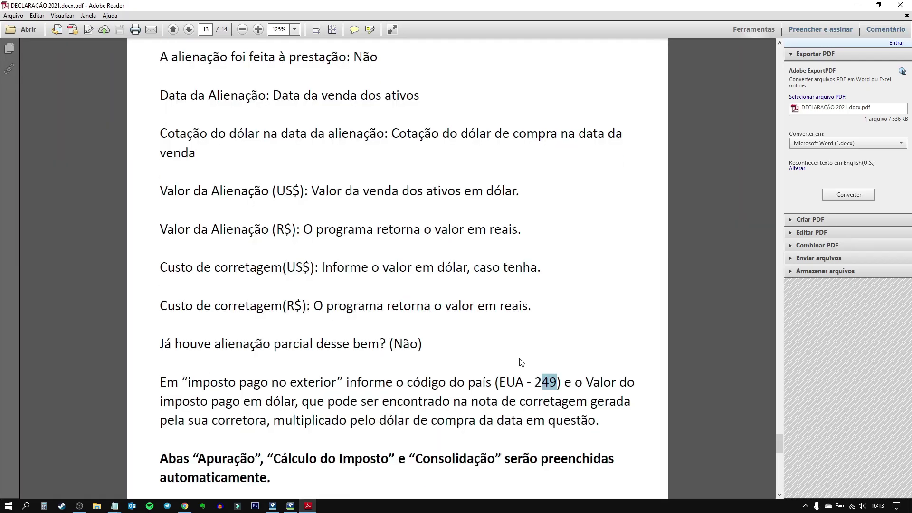
scroll(380, 333, "down", 3)
left_click(413, 374)
scroll(171, 397, "down", 2)
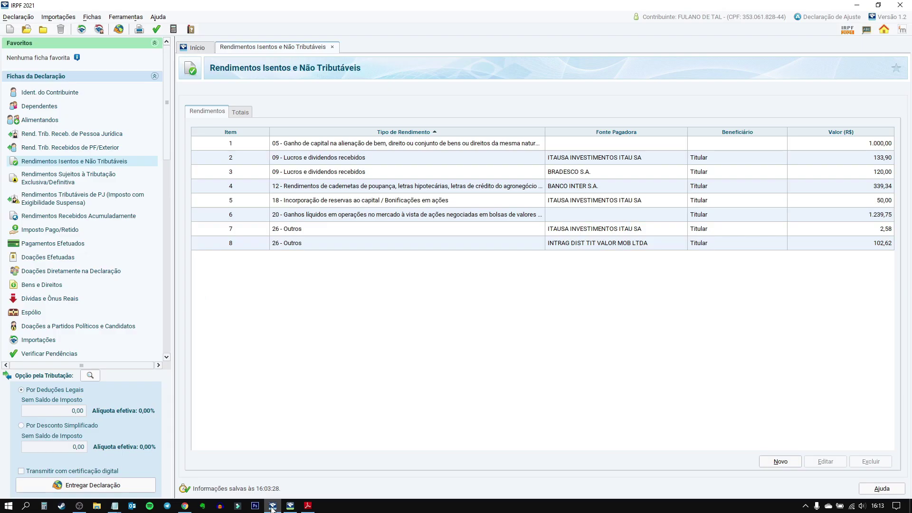
Switch back to GCAP 2020 and review the Apuração, Cálculo do Imposto and Consolidação sections of the MSFT shares
left_click(272, 506)
left_click(290, 506)
left_click(276, 83)
left_click(305, 84)
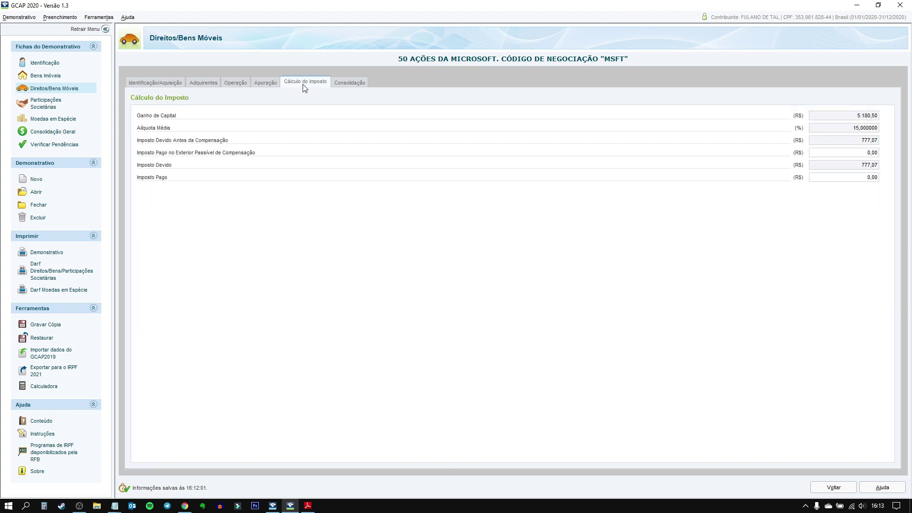
left_click(344, 84)
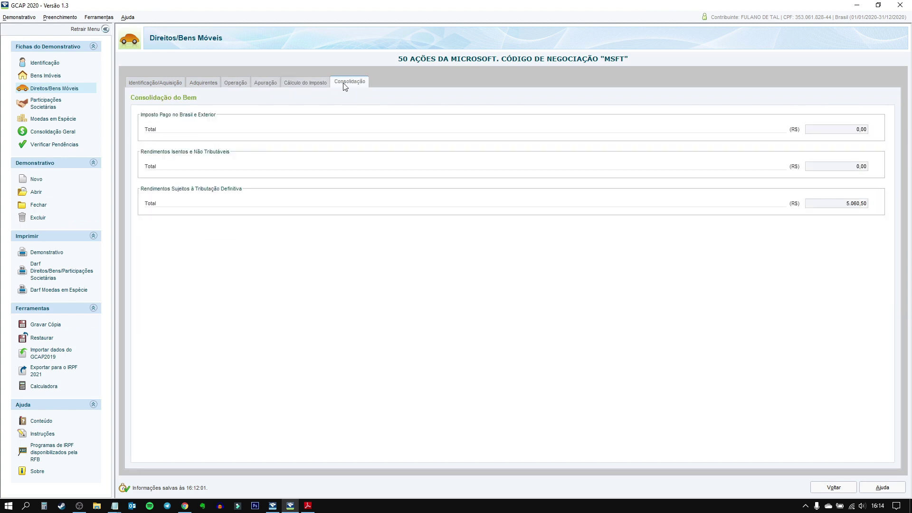
Read the guide's note on the Imposto Pago field and locate that field in the Cálculo do Imposto section in GCAP
left_click(308, 506)
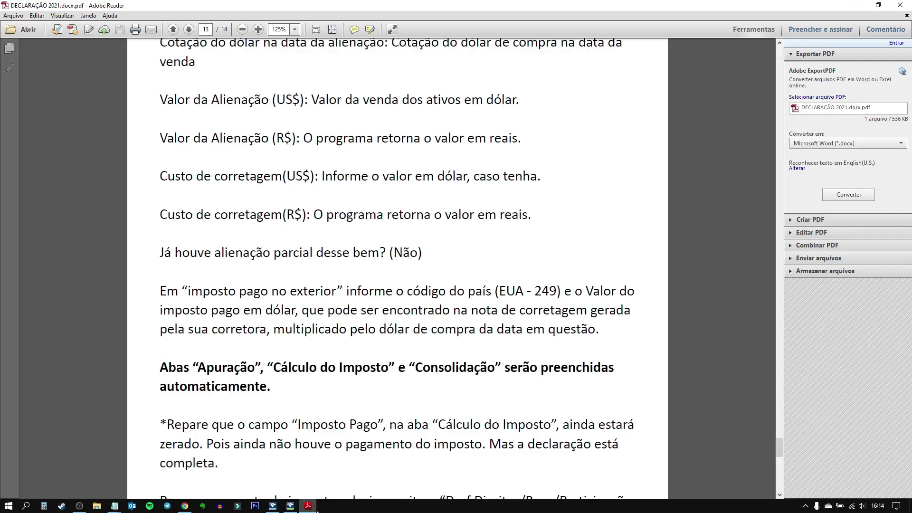
scroll(317, 374, "down", 4)
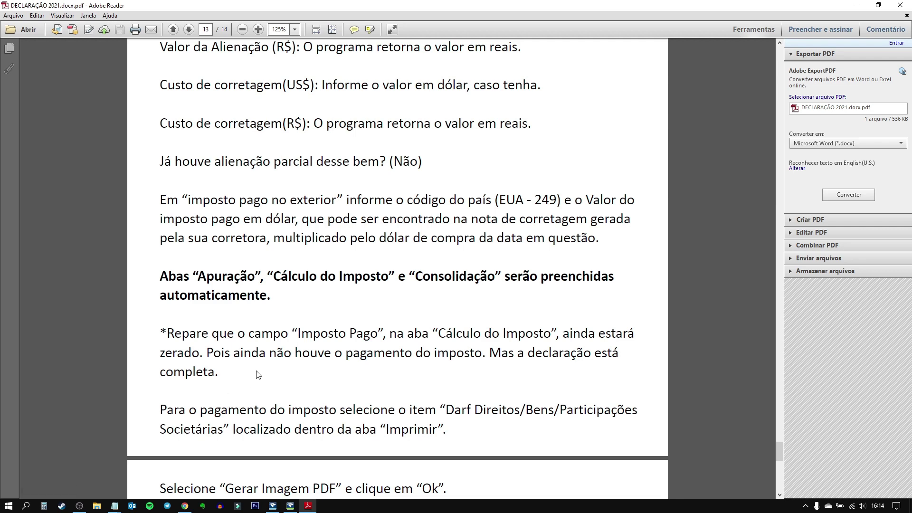
scroll(251, 368, "down", 1)
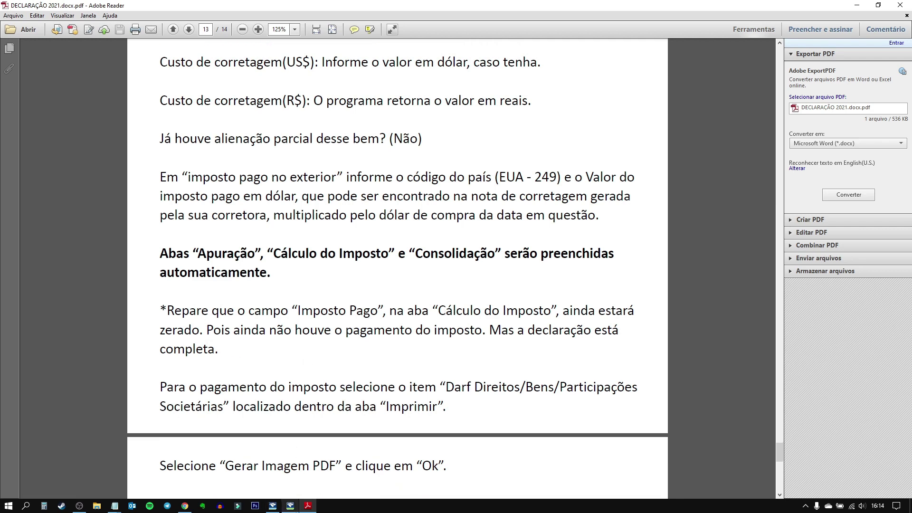
key("alt+Tab")
left_click(318, 81)
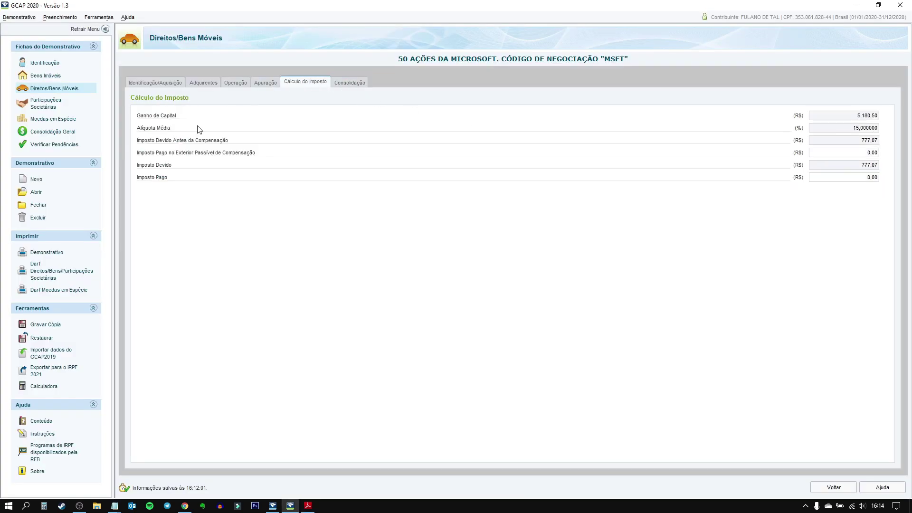
left_click(872, 178)
Read the guide's instructions on issuing the DARF as a PDF, keeping the payment receipt and exporting to IRPF 2021
left_click(308, 505)
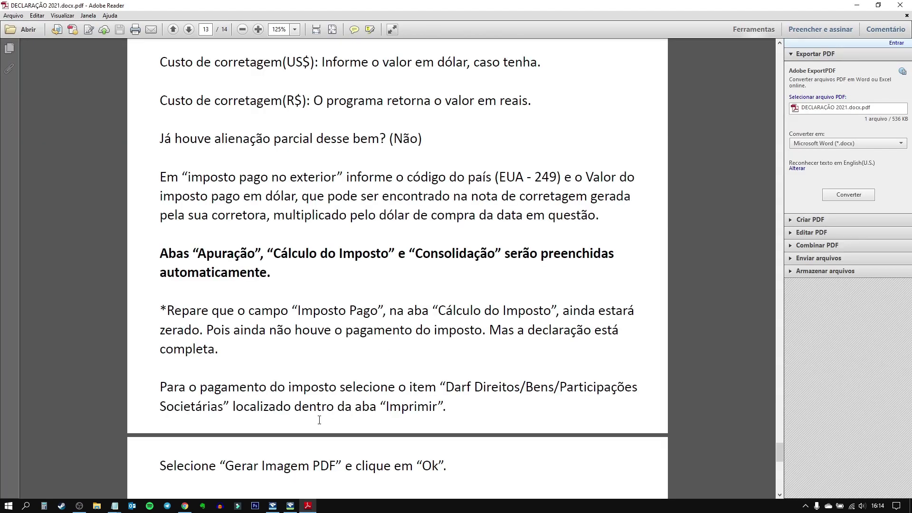
scroll(239, 366, "down", 2)
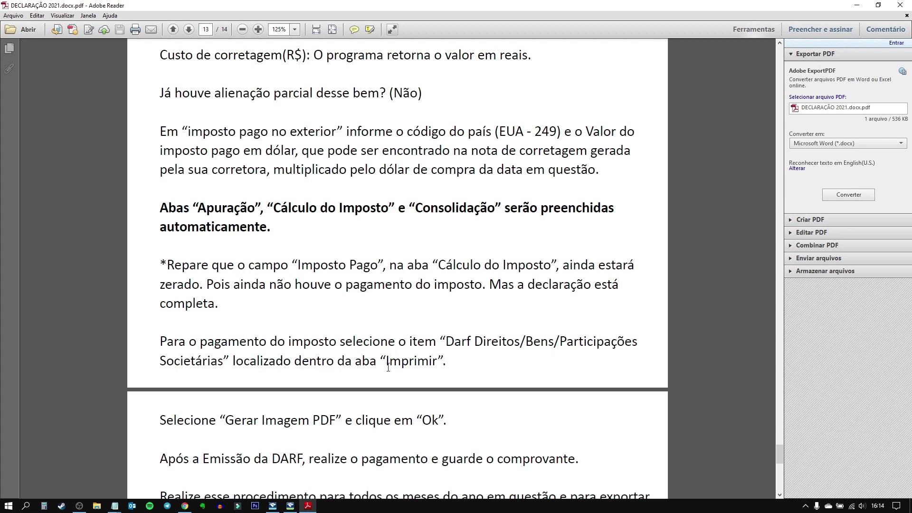
scroll(178, 402, "down", 1)
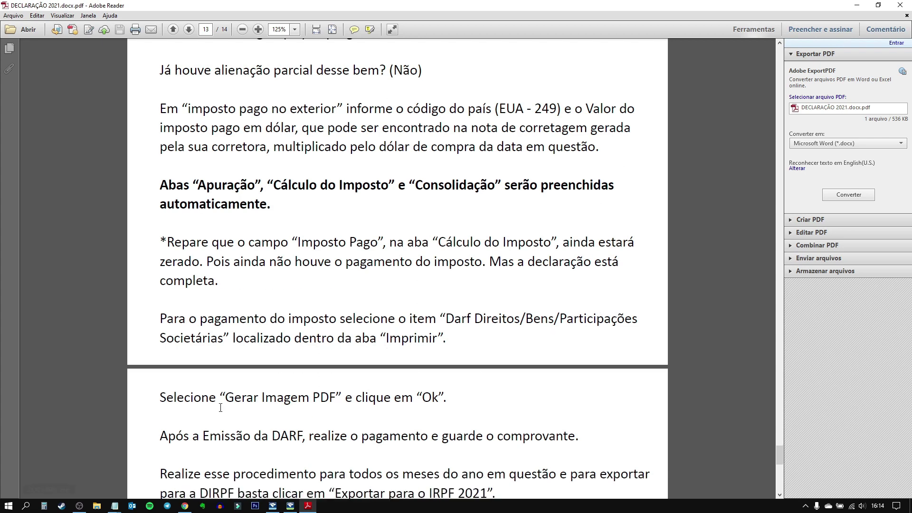
scroll(469, 411, "down", 2)
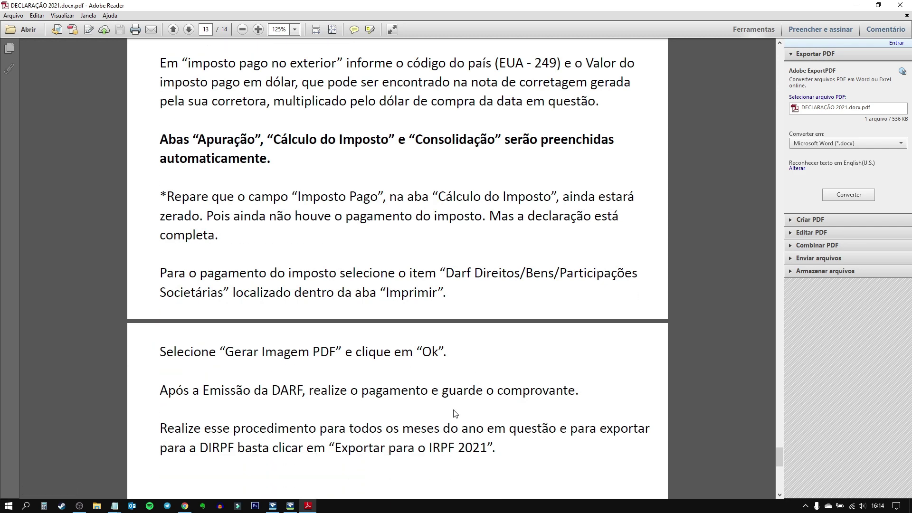
scroll(269, 412, "down", 1)
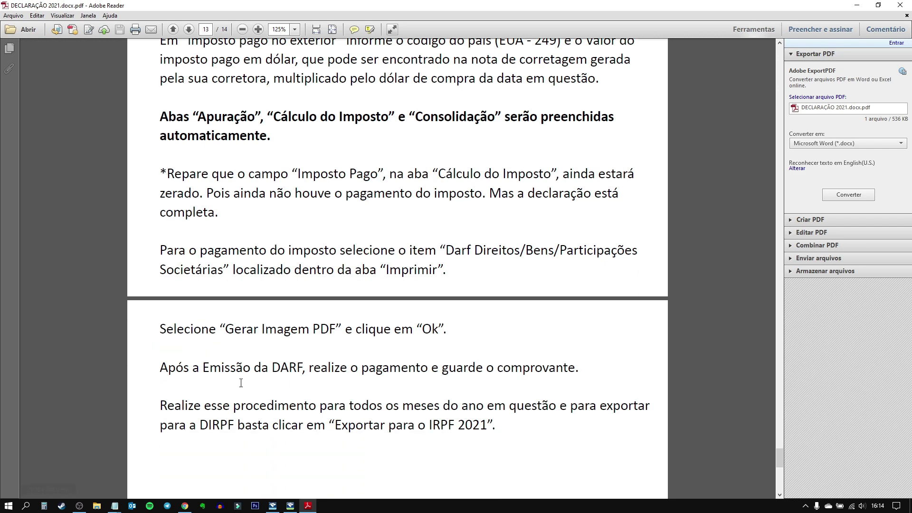
scroll(602, 381, "down", 1)
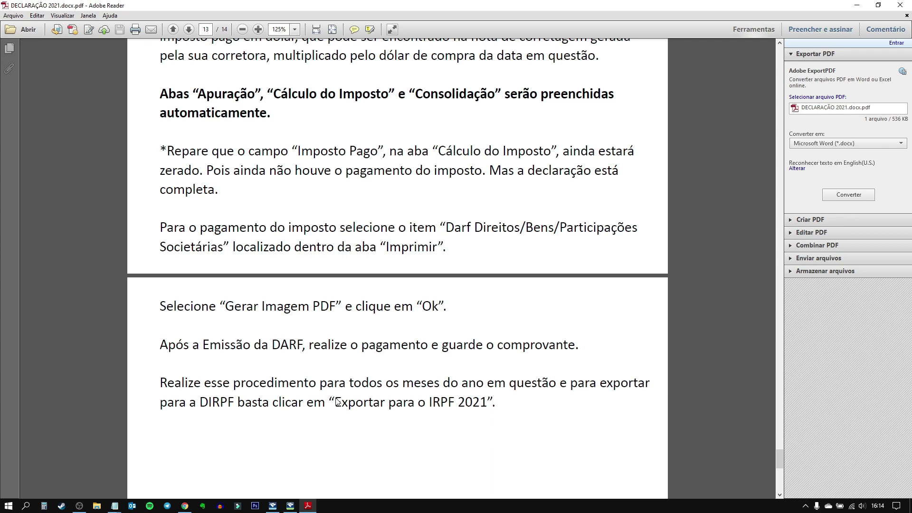
mouse_move(316, 509)
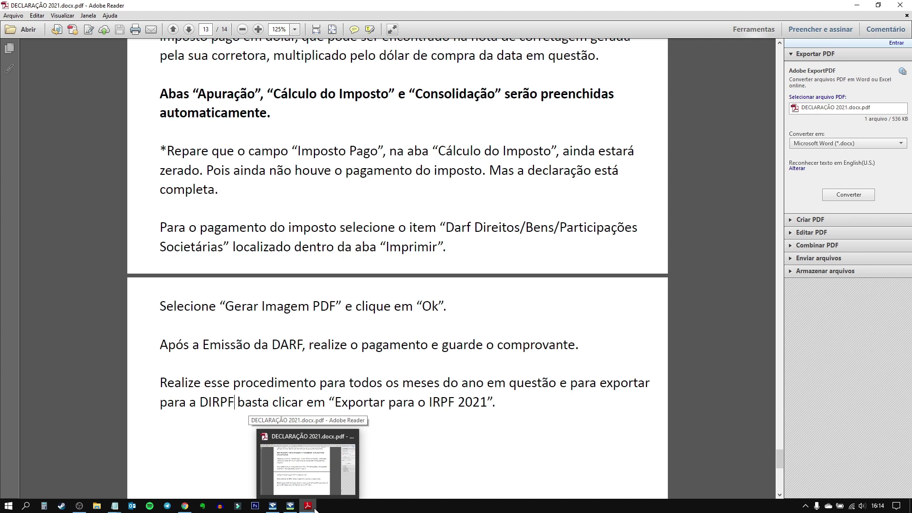
Try to display the Darf Direitos/Bens/Participações Societárias for all months in GCAP, declining to open the list of pending items
left_click(290, 508)
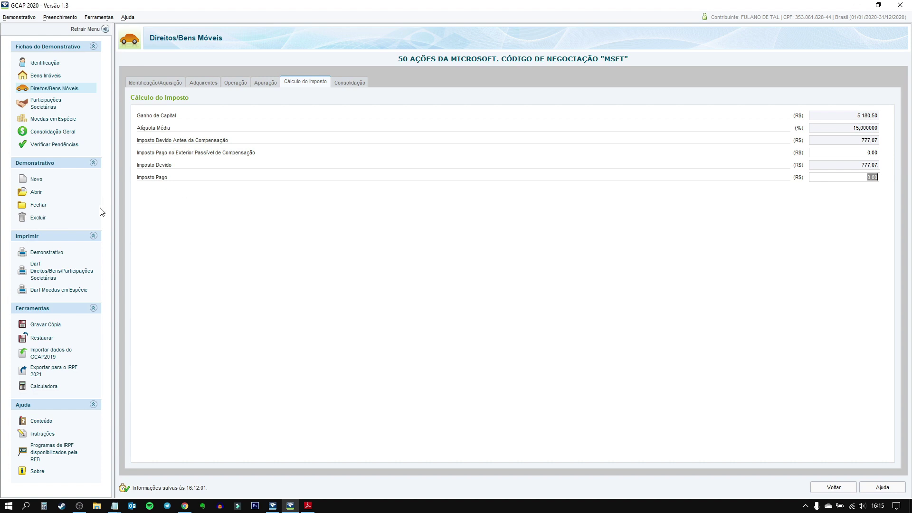
left_click(48, 278)
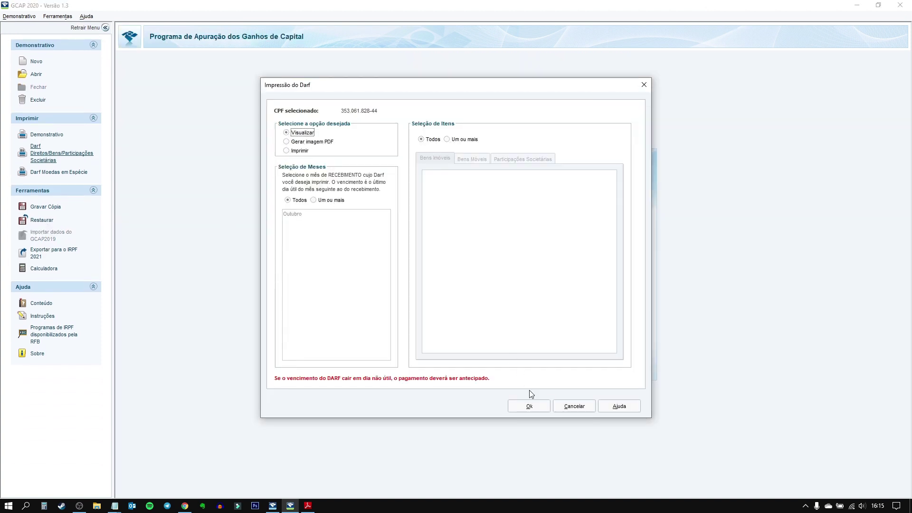
left_click(531, 407)
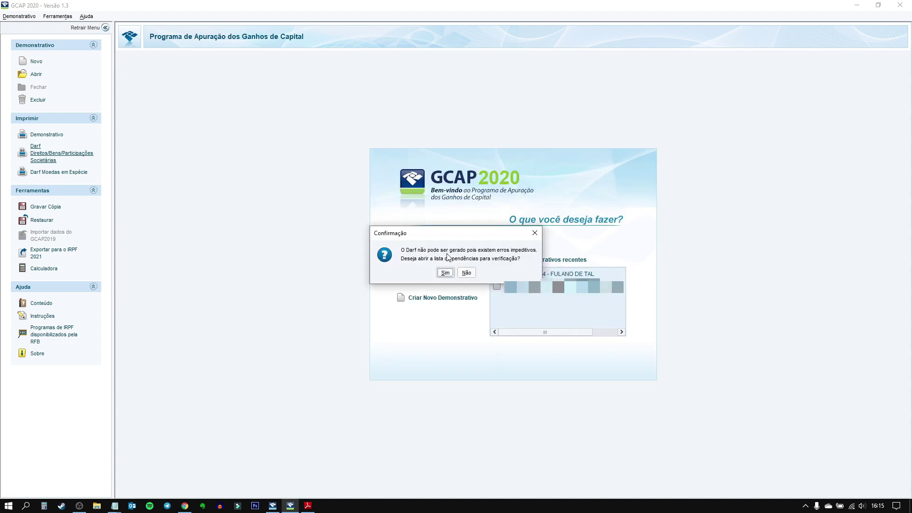
left_click(466, 273)
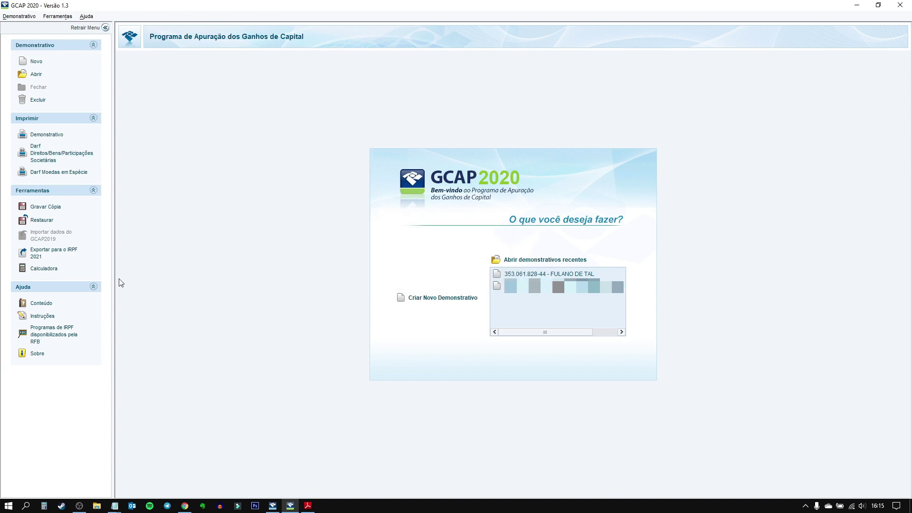